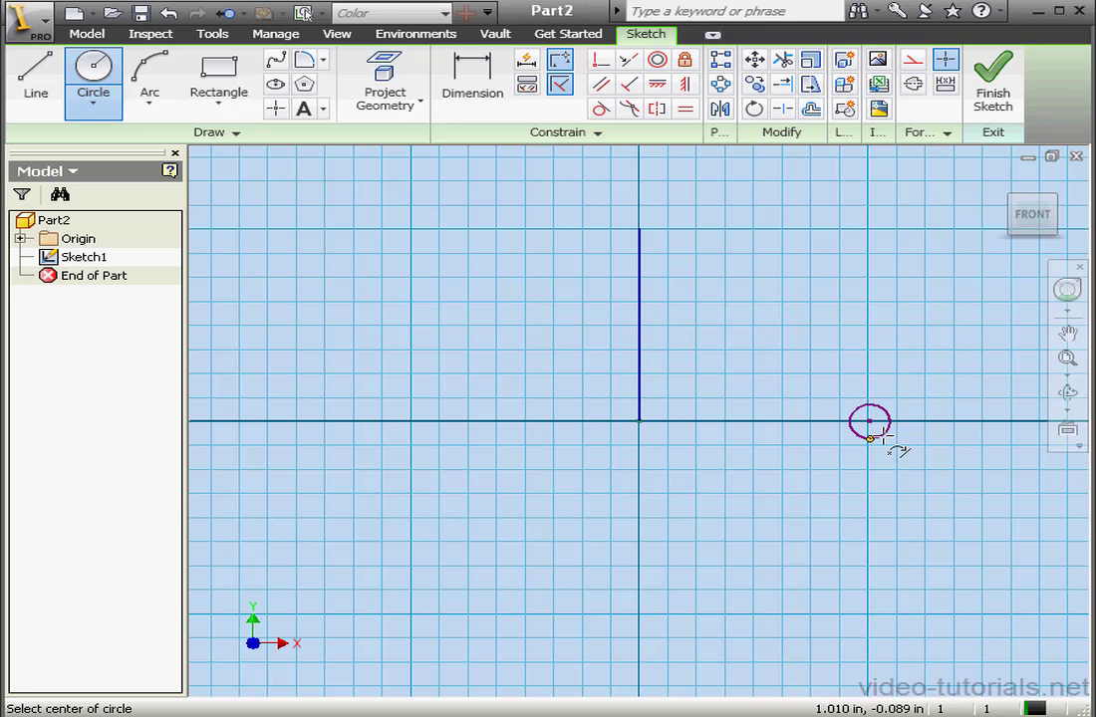
Step: Finish drawing the circle and dimension its diameter to 0.25 in
right_click(556, 236)
left_click(609, 248)
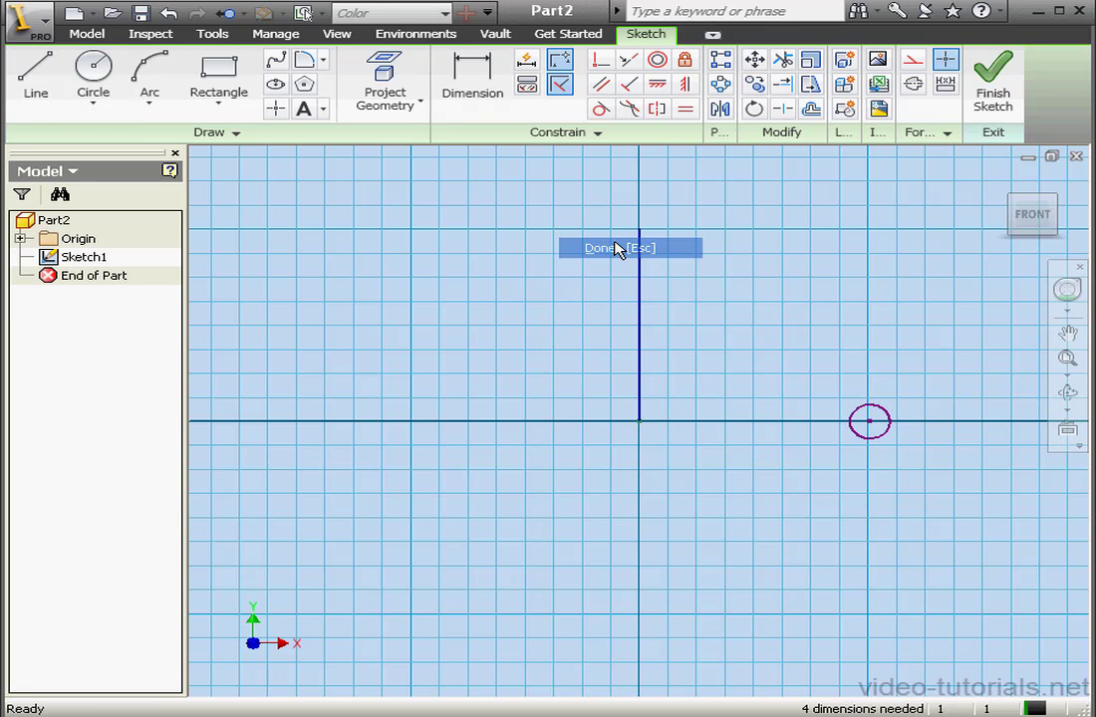
left_click(472, 80)
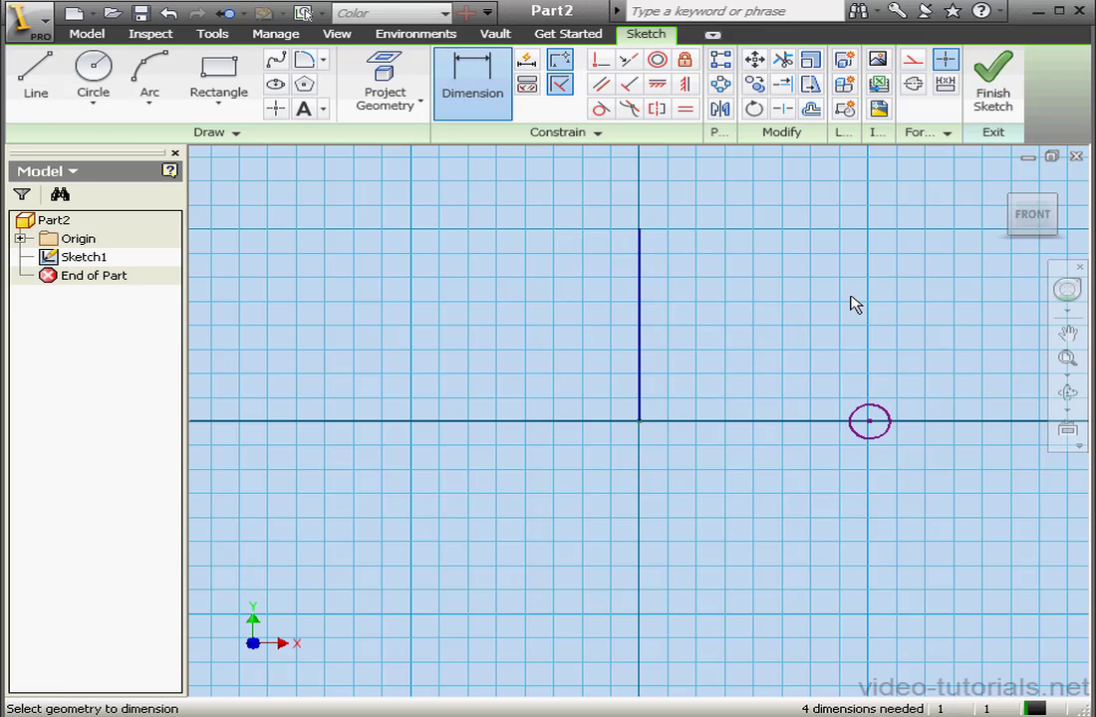
left_click(883, 415)
left_click(917, 351)
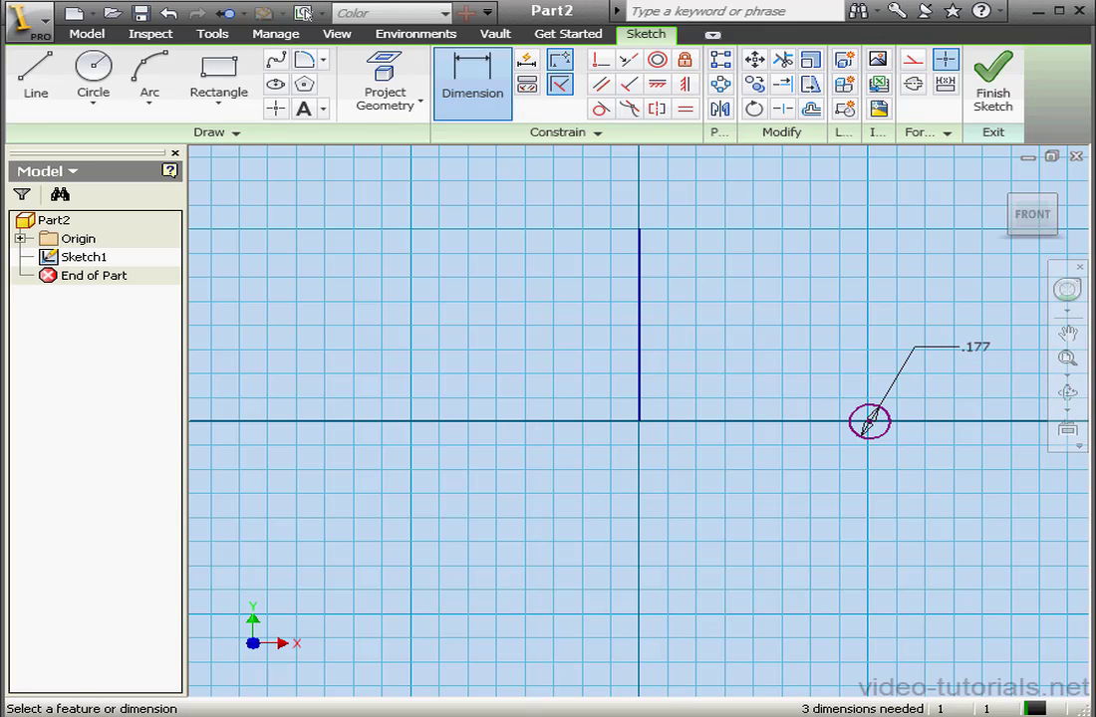
double_click(976, 347)
left_click_drag(800, 348, 743, 348)
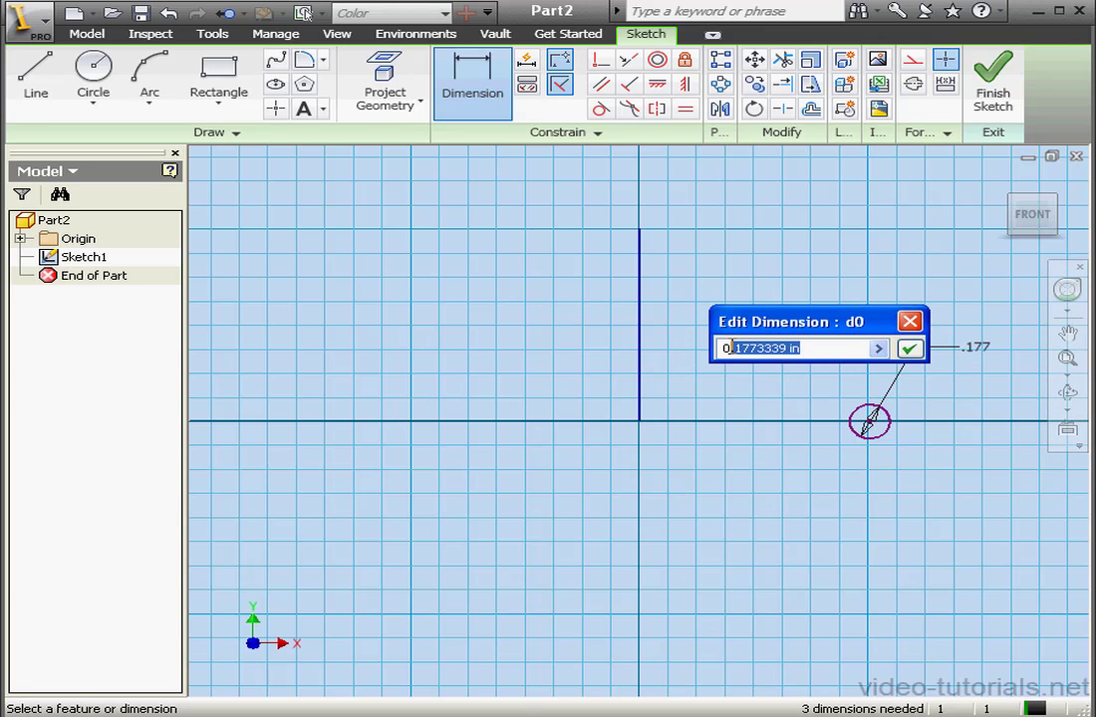
type("25")
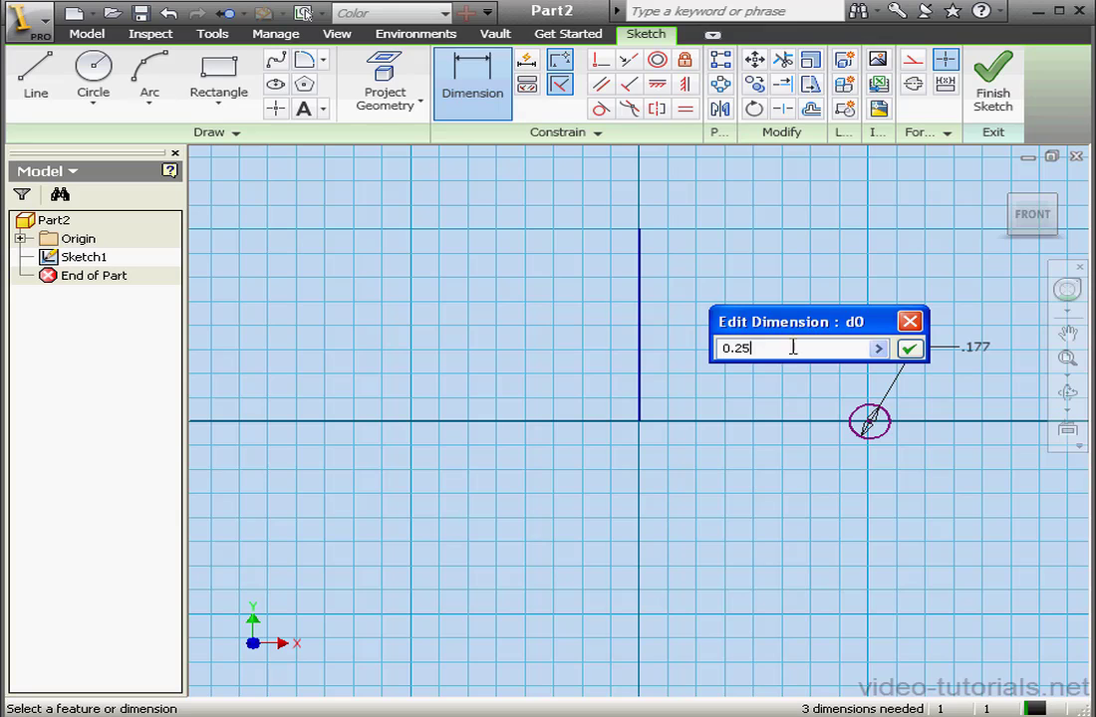
left_click(908, 348)
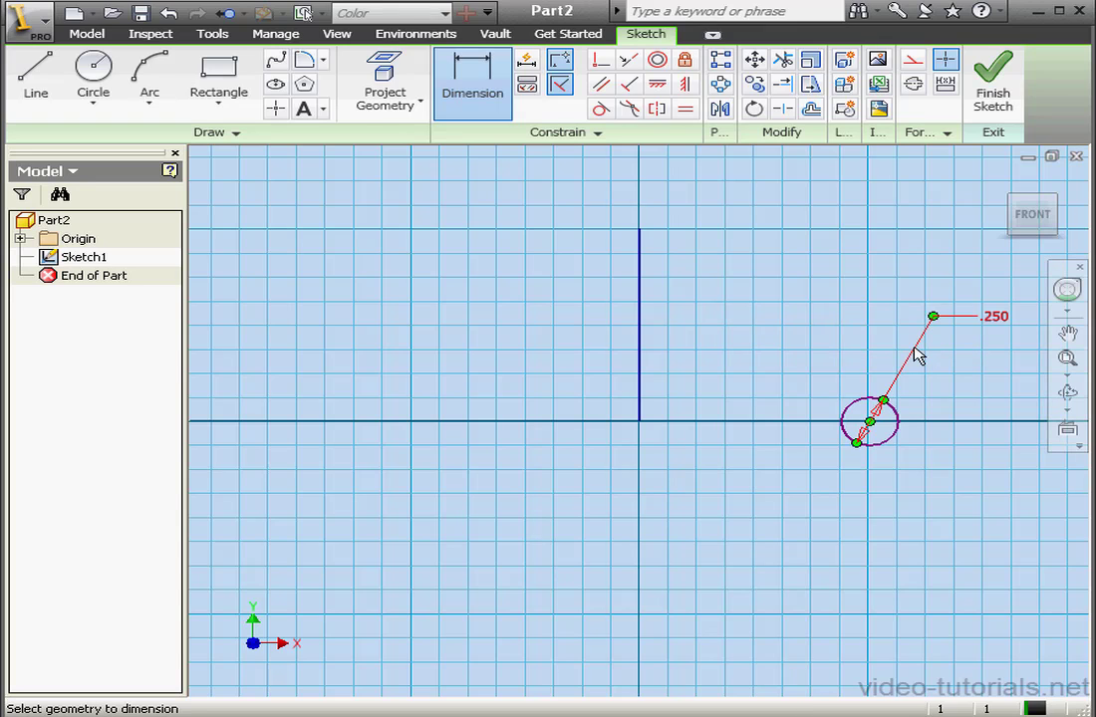
Step: Dimension the distance from the vertical line's lower endpoint to the circle's center as 1 in and finish the sketch
left_click(869, 424)
left_click(639, 421)
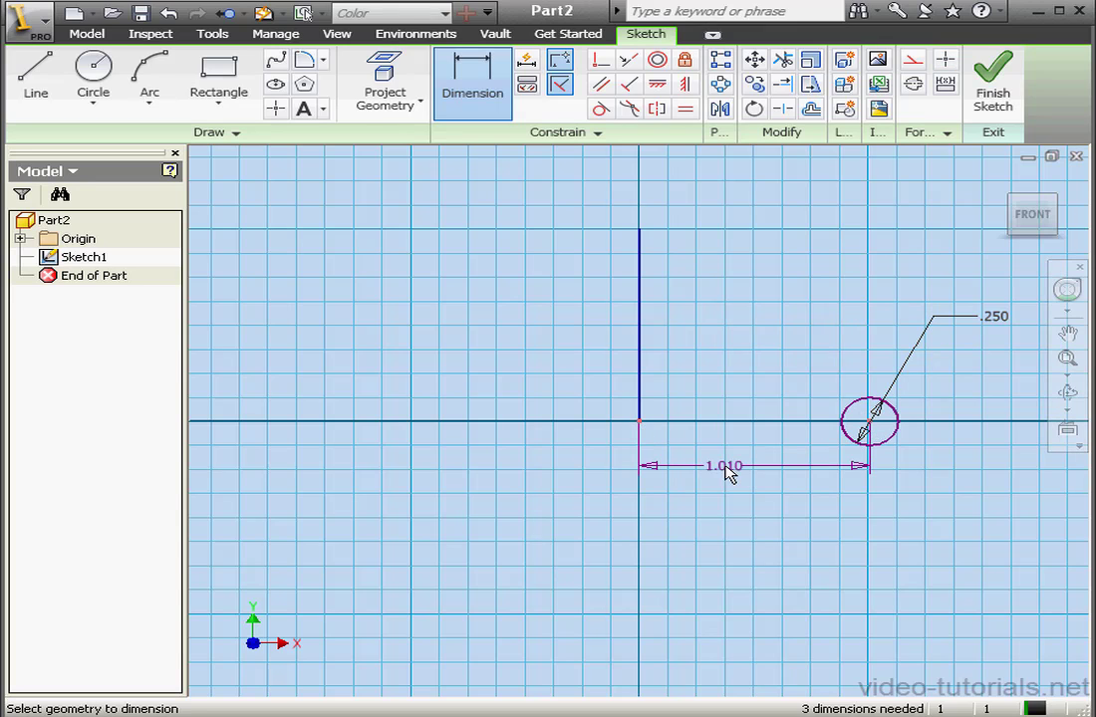
left_click(729, 475)
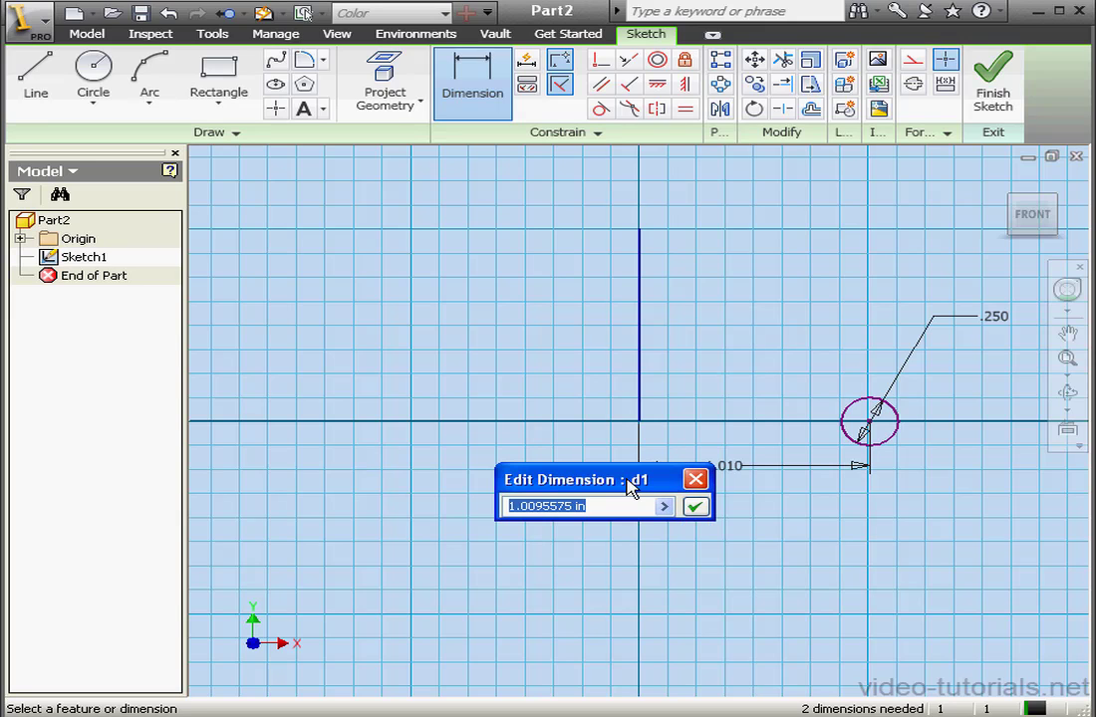
type("1")
left_click(695, 506)
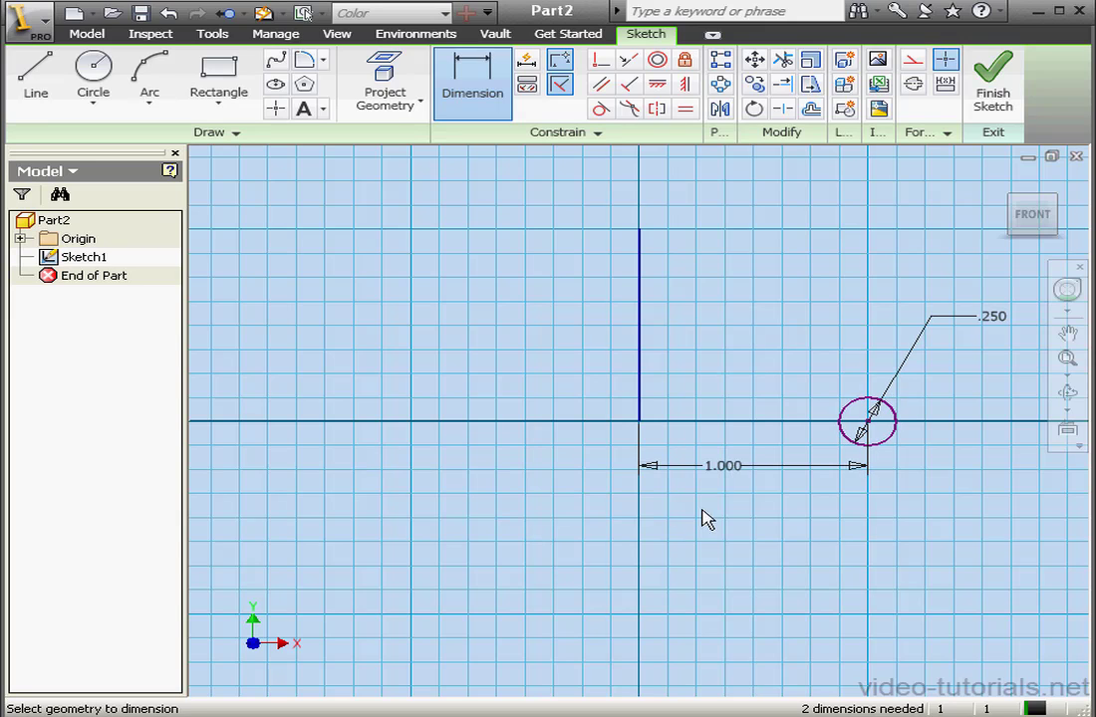
left_click(987, 93)
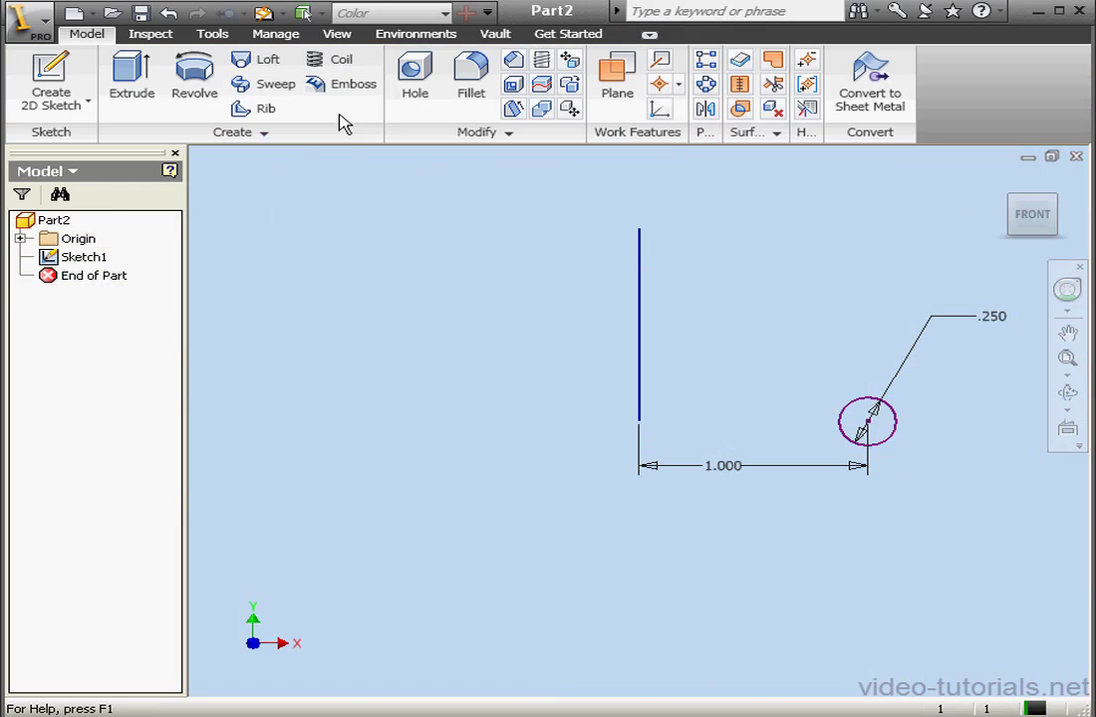
Step: Start a Coil feature with the circle as profile and the vertical line as axis, viewed isometrically
left_click(334, 62)
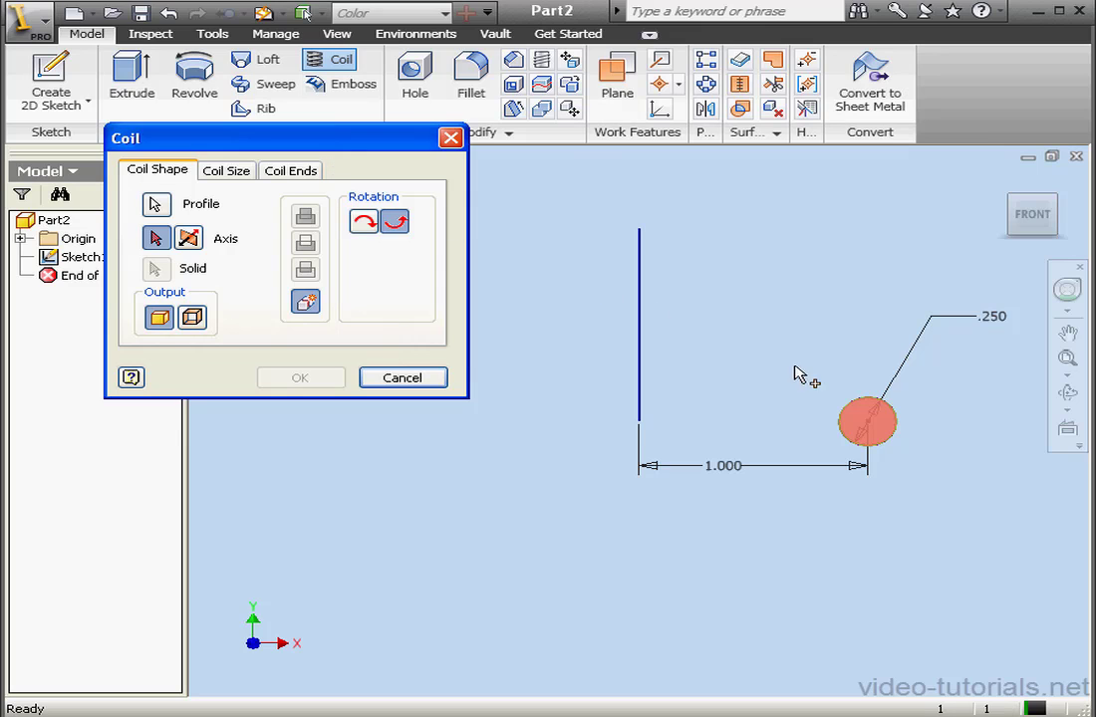
left_click(1003, 180)
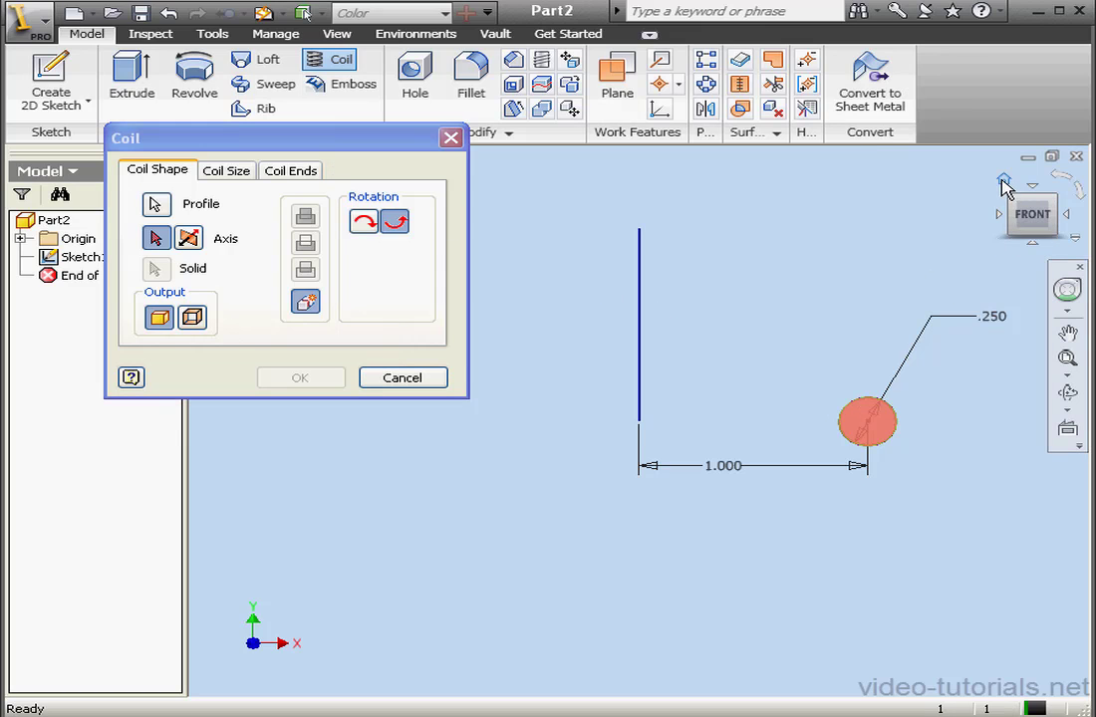
mouse_move(692, 332)
middle_mouse_down()
mouse_move(790, 396)
mouse_move(810, 386)
mouse_move(751, 442)
middle_mouse_up()
scroll(811, 386, "up", 3)
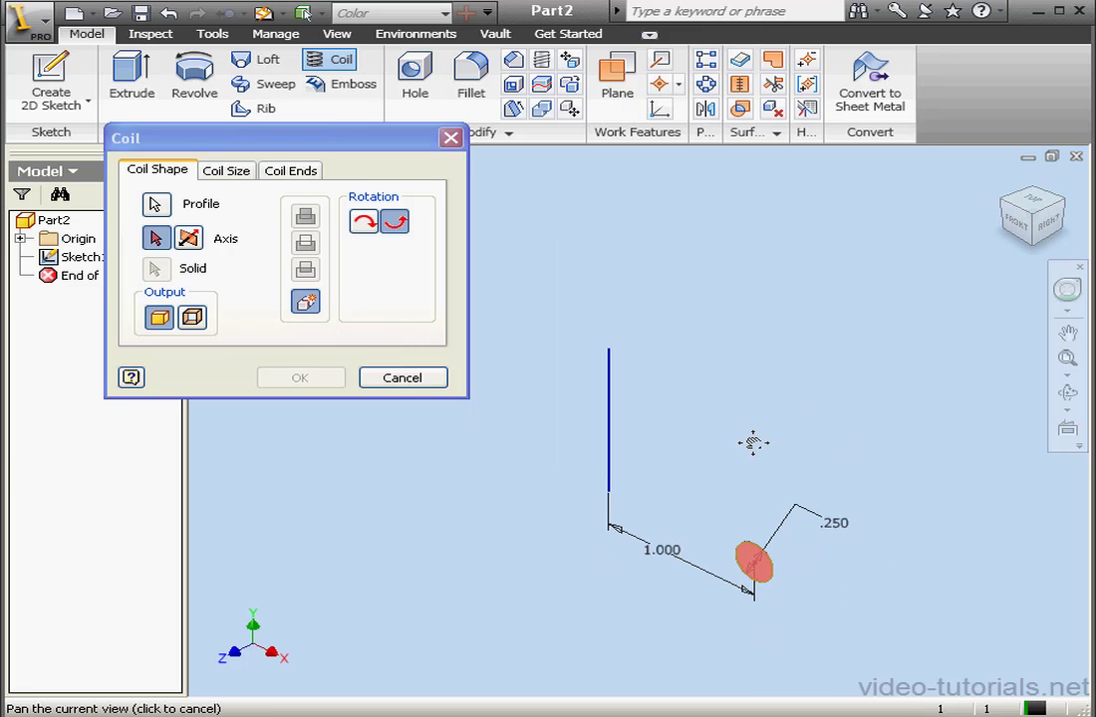
left_click(609, 446)
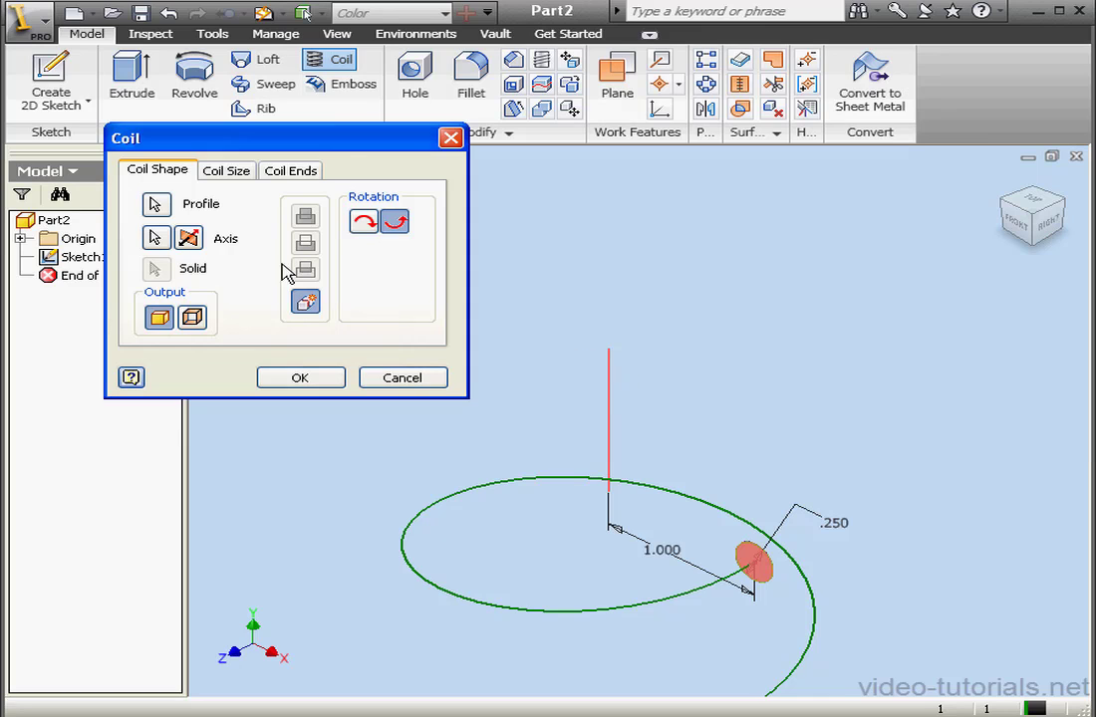
Step: Reverse the coil's axis direction so it winds upward, and preview the opposite rotation before restoring the original one
left_click(189, 239)
left_click(188, 239)
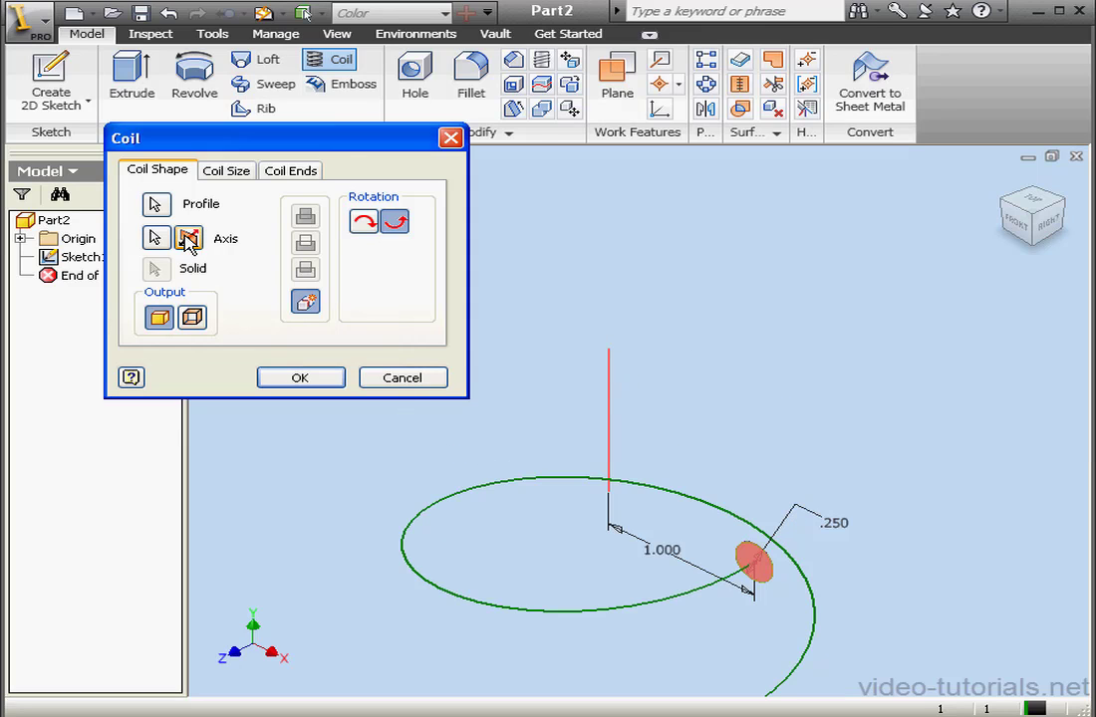
left_click(188, 239)
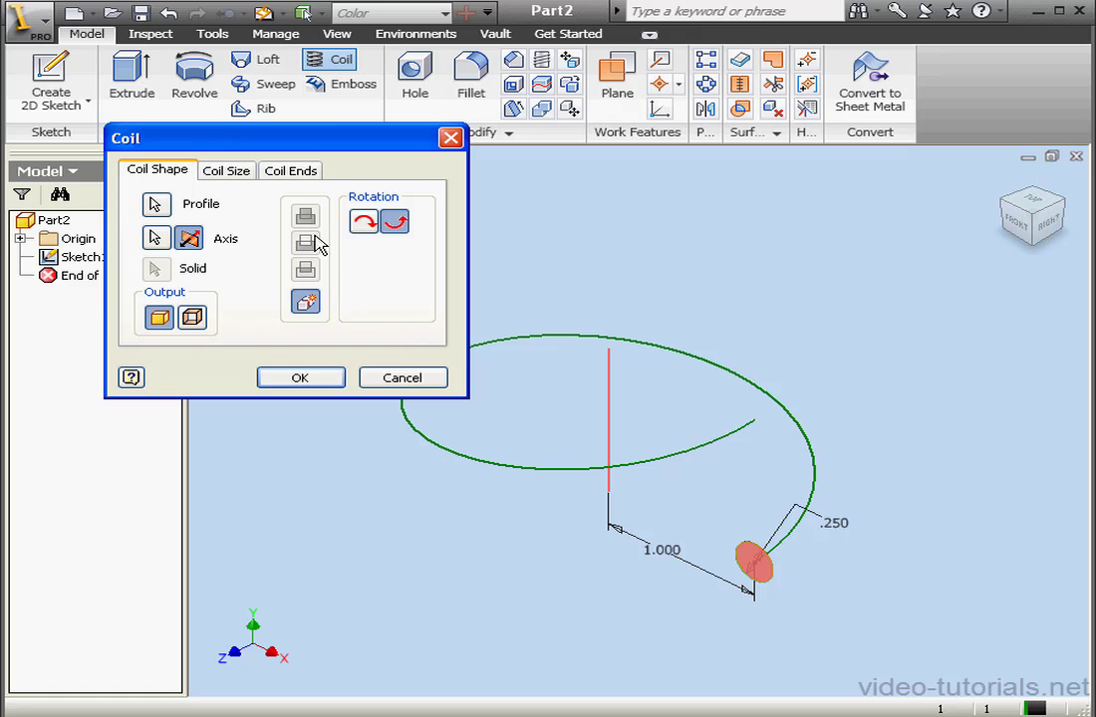
left_click(364, 223)
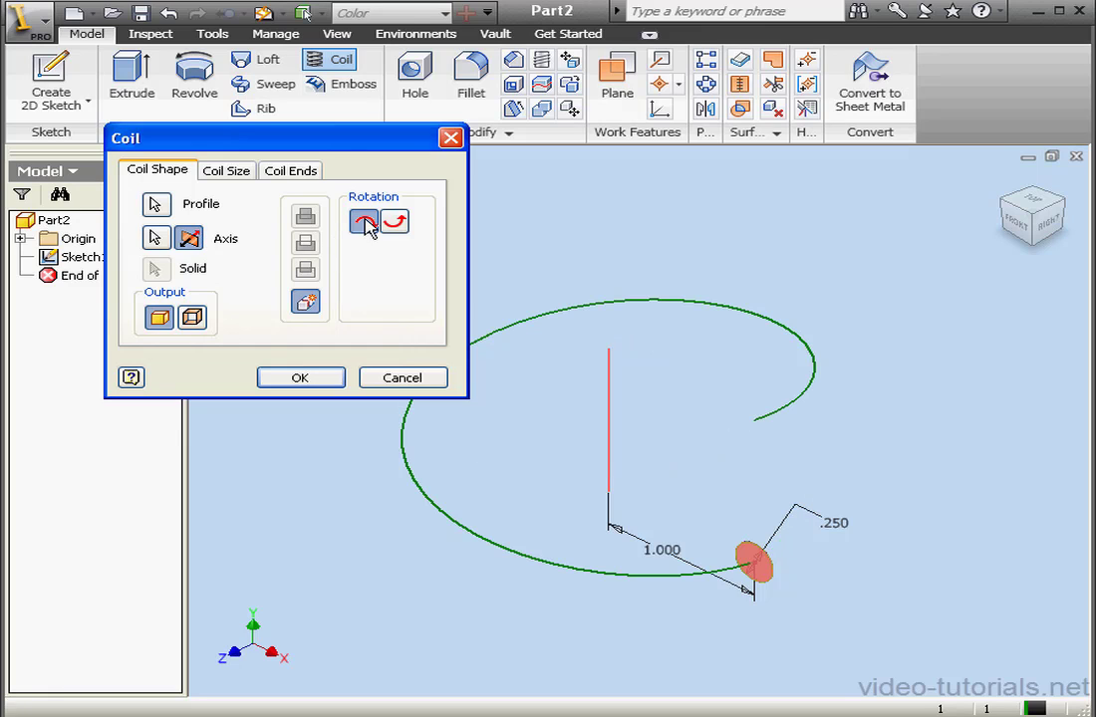
left_click(395, 221)
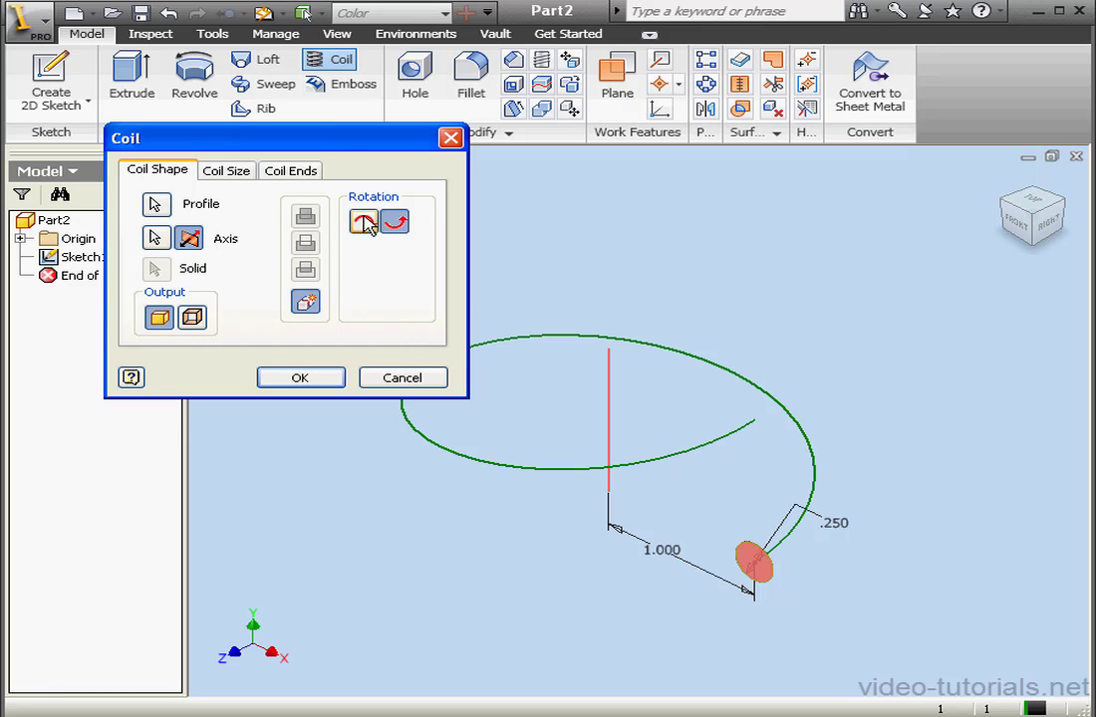
Step: Define the coil size by Pitch and Revolution, with 2 revolutions and a taper of -10
left_click(226, 171)
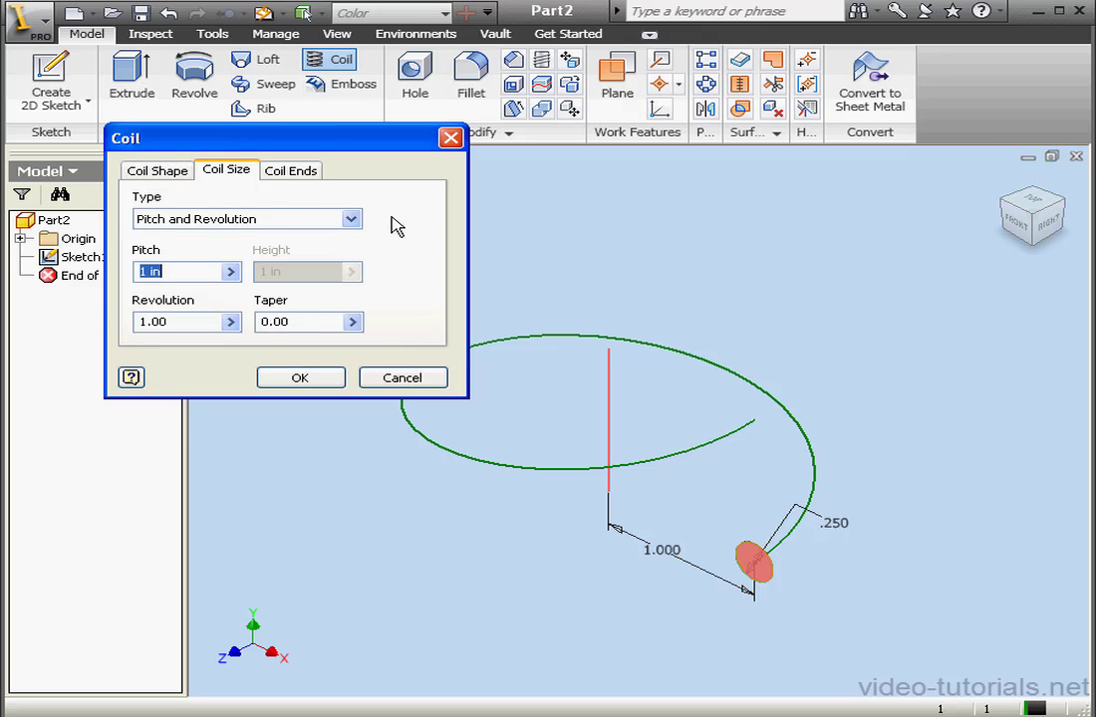
left_click(351, 219)
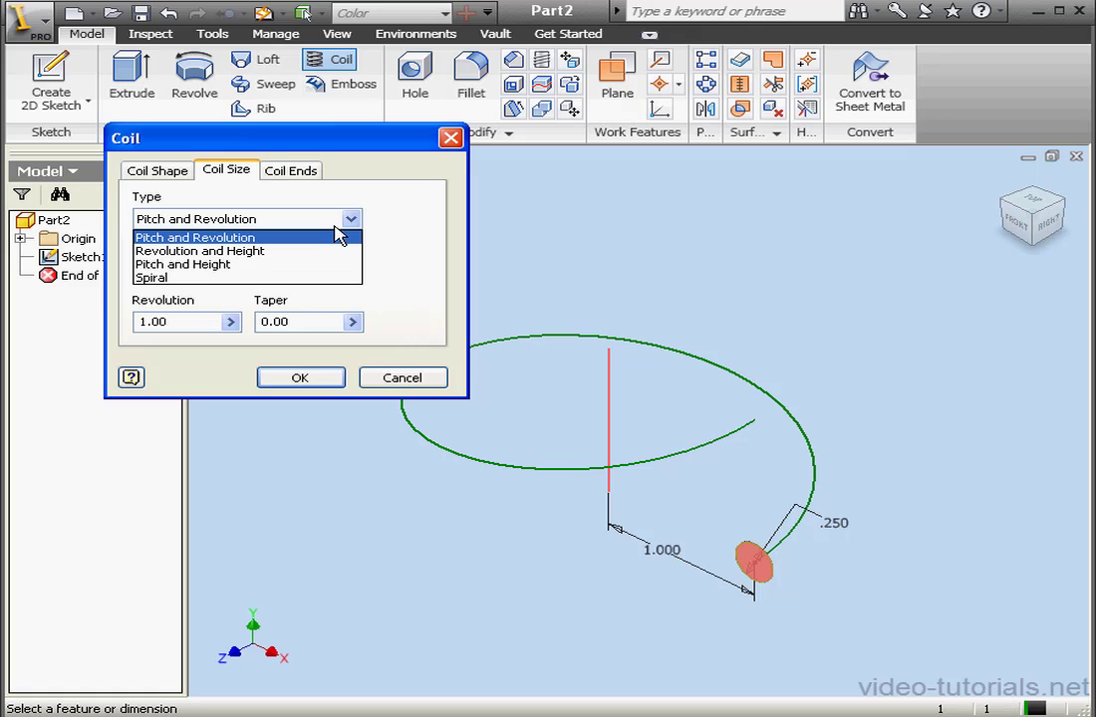
left_click(309, 239)
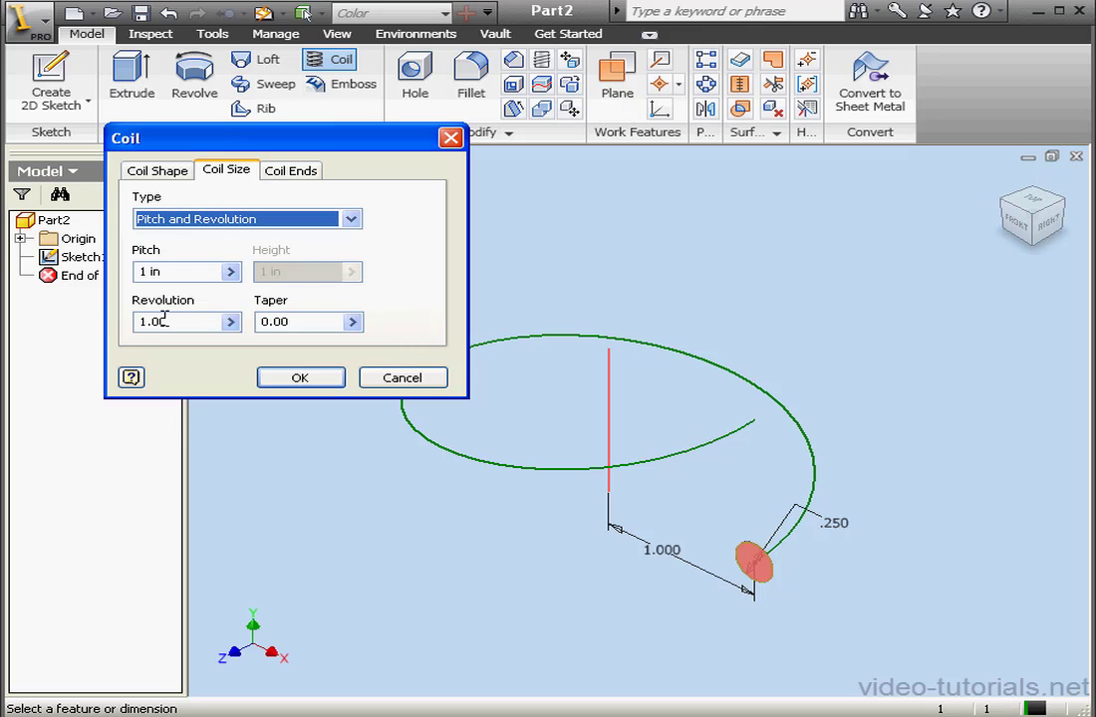
left_click_drag(172, 323, 120, 322)
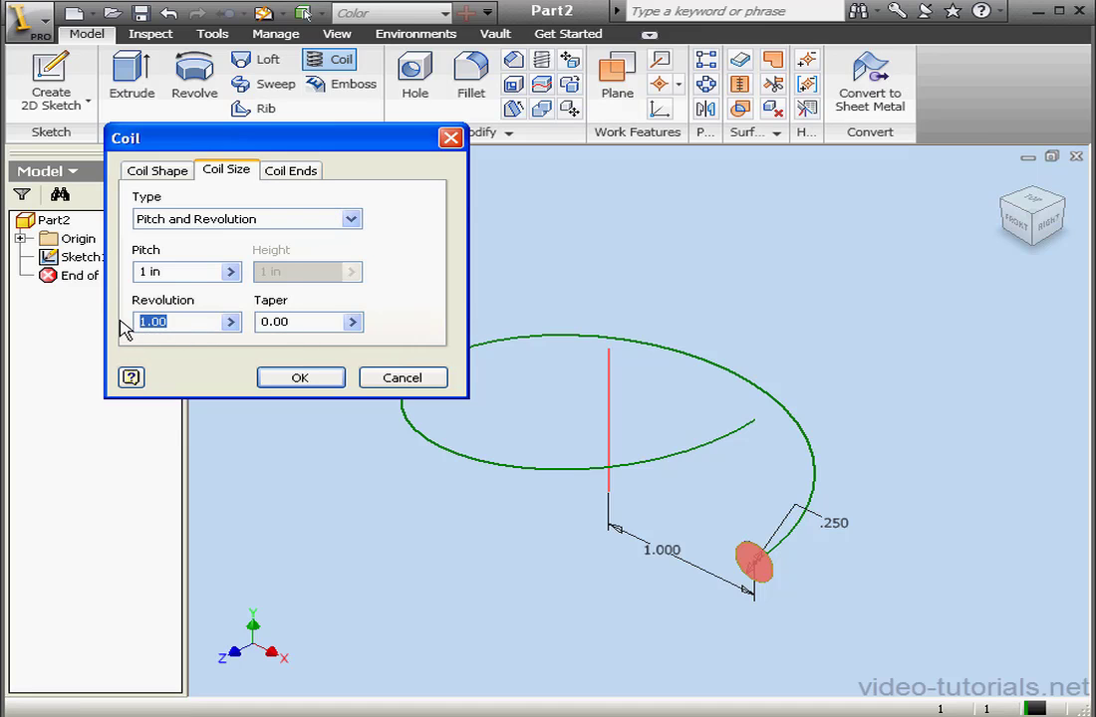
type("2")
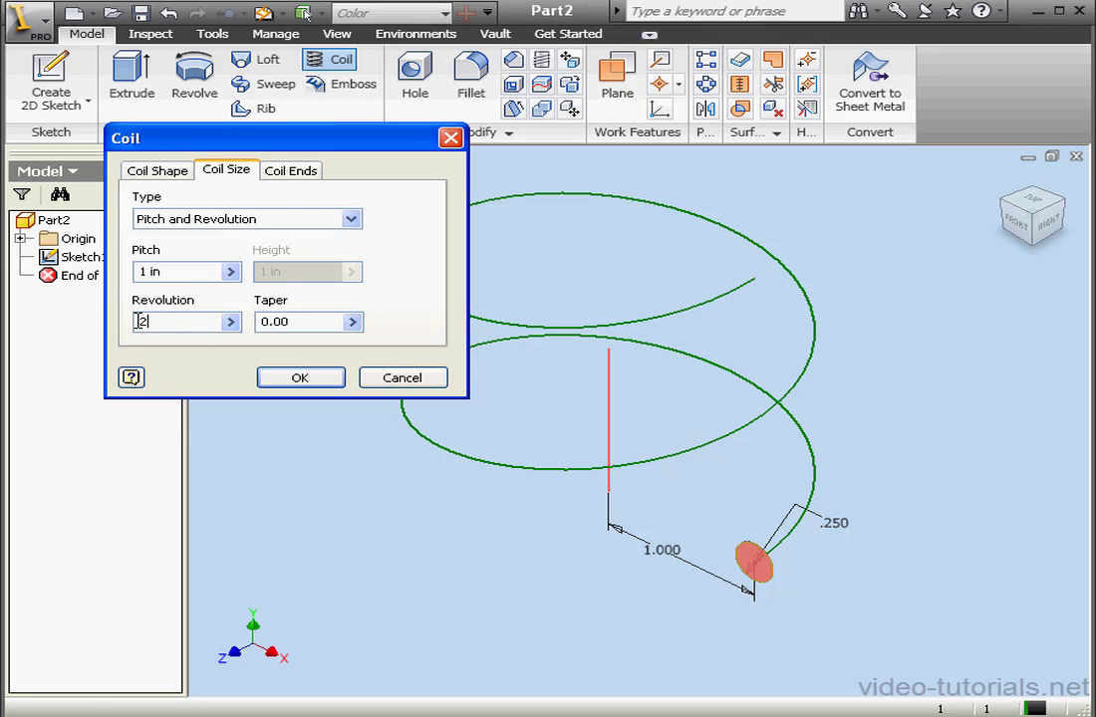
key("Tab")
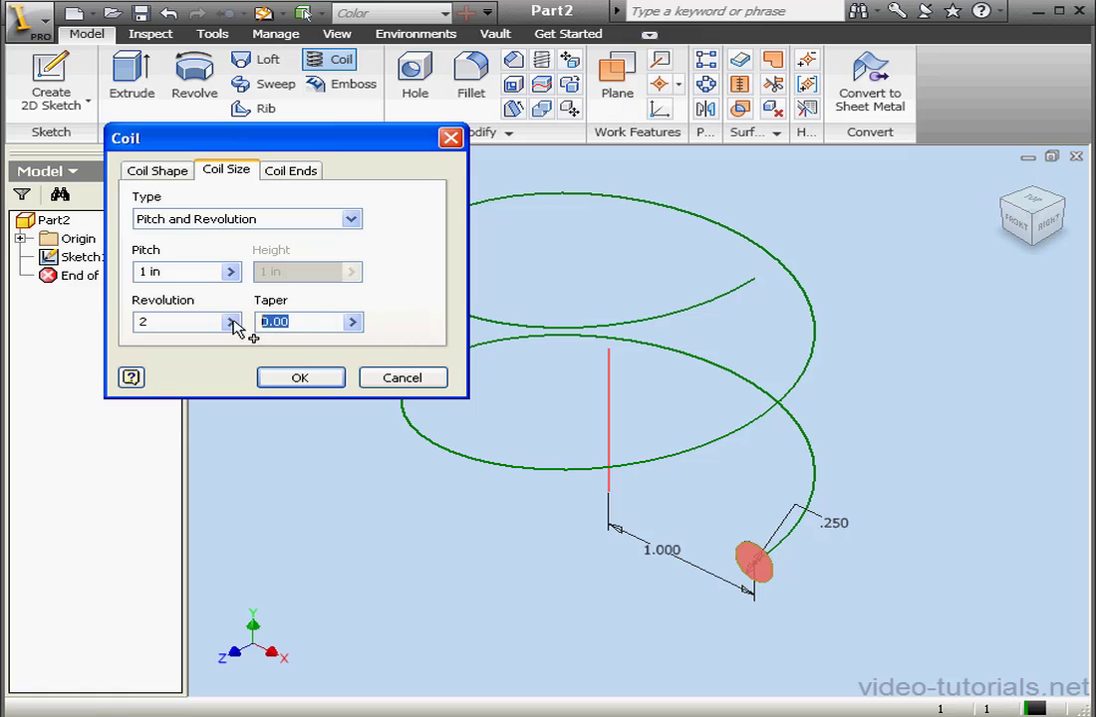
type("-1")
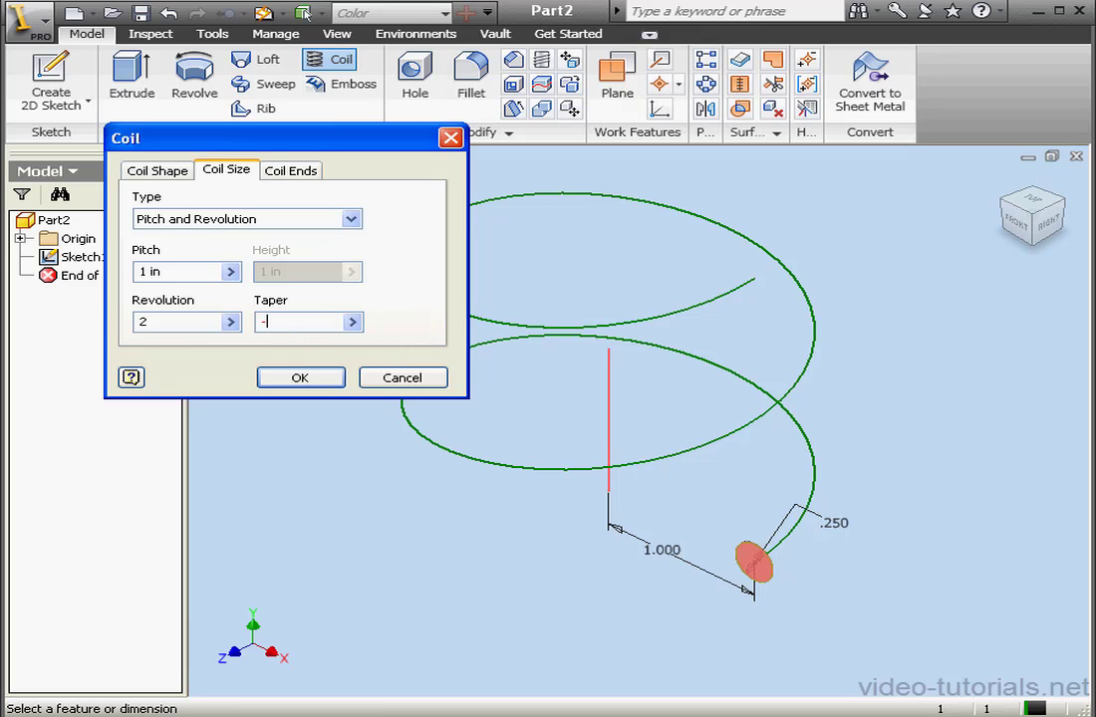
type("0")
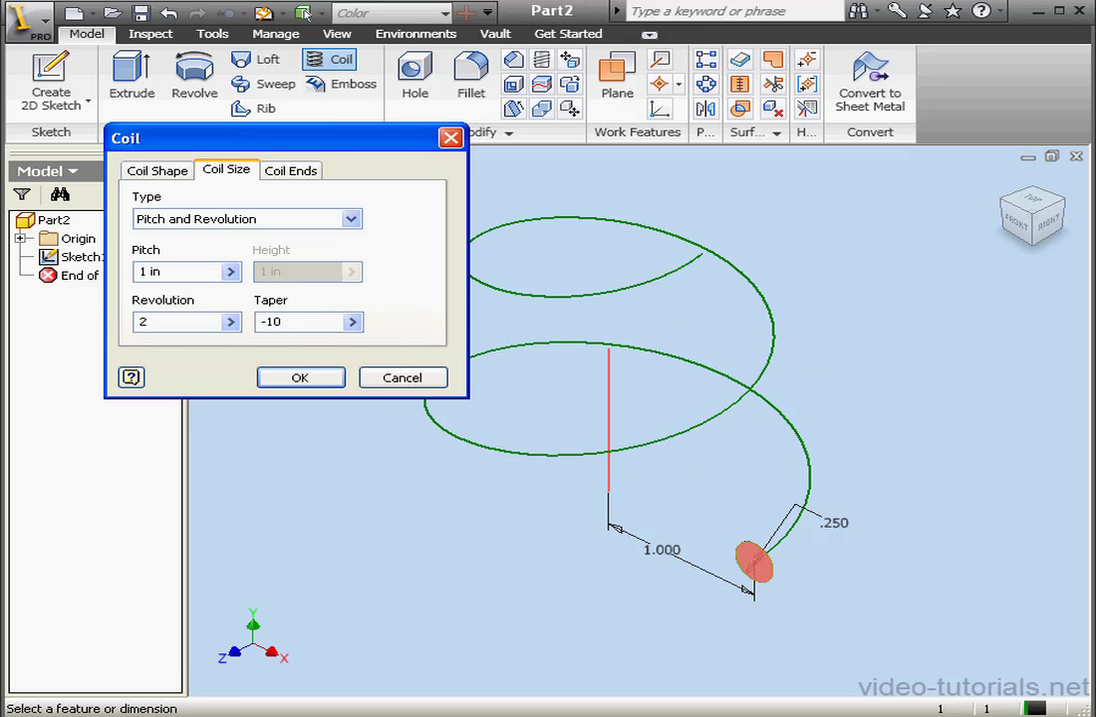
Step: Give the coil a Flat start with a flat angle of 180 degrees, checking it from the right side view
left_click(294, 173)
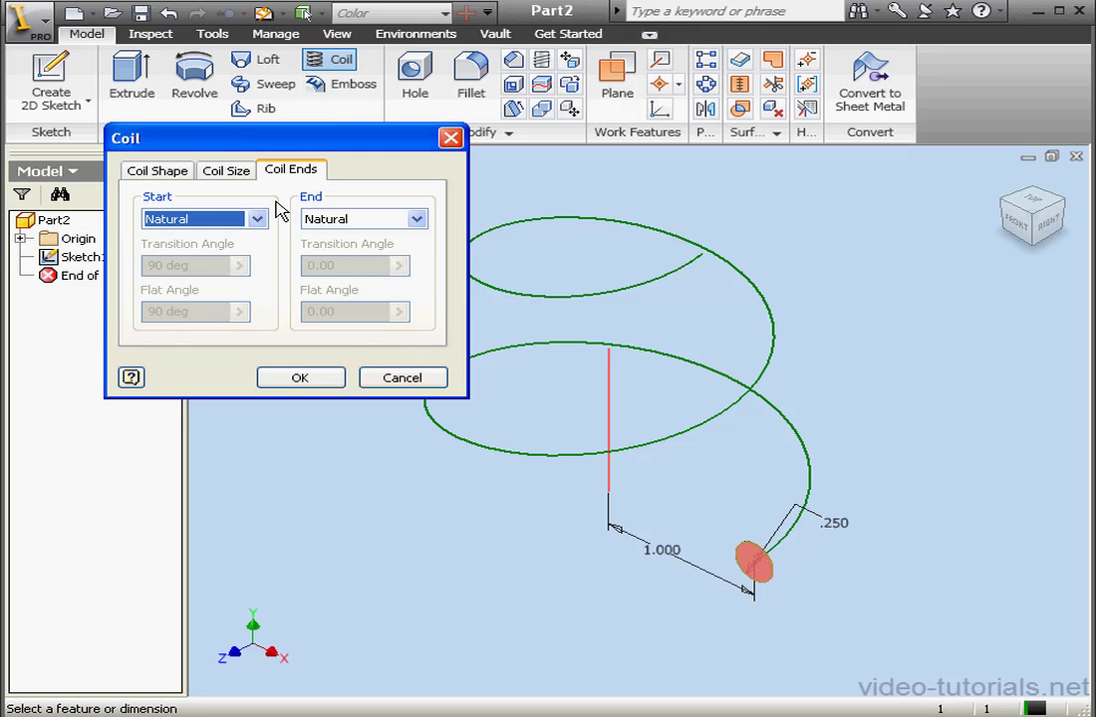
left_click(1048, 222)
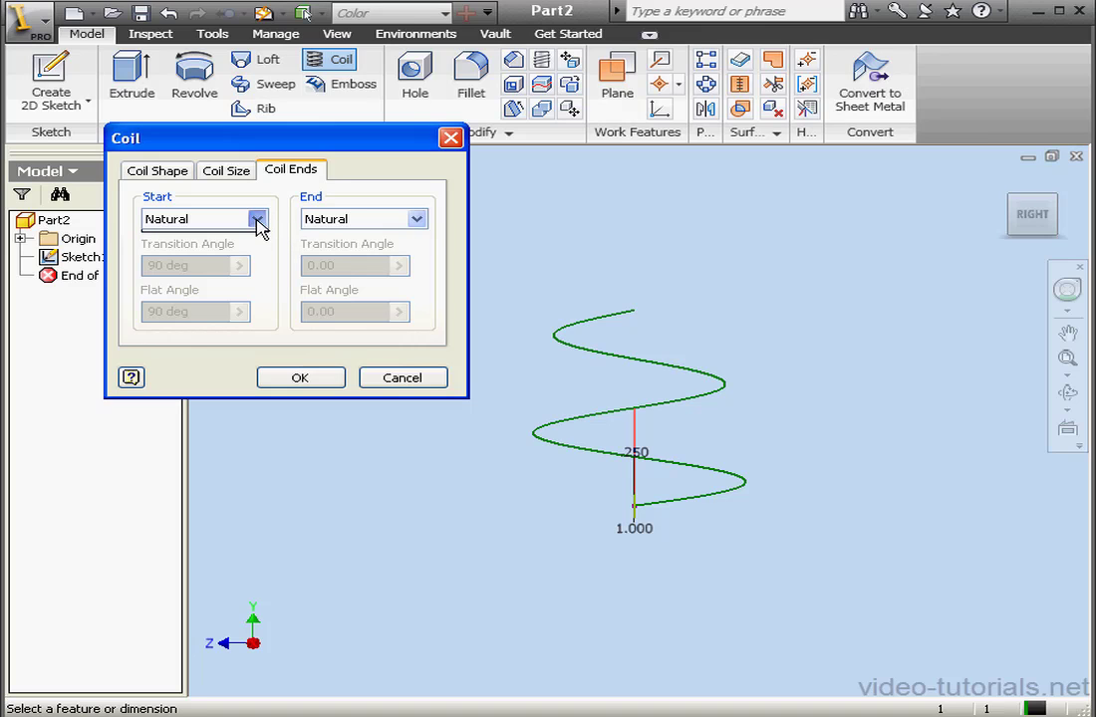
left_click(254, 219)
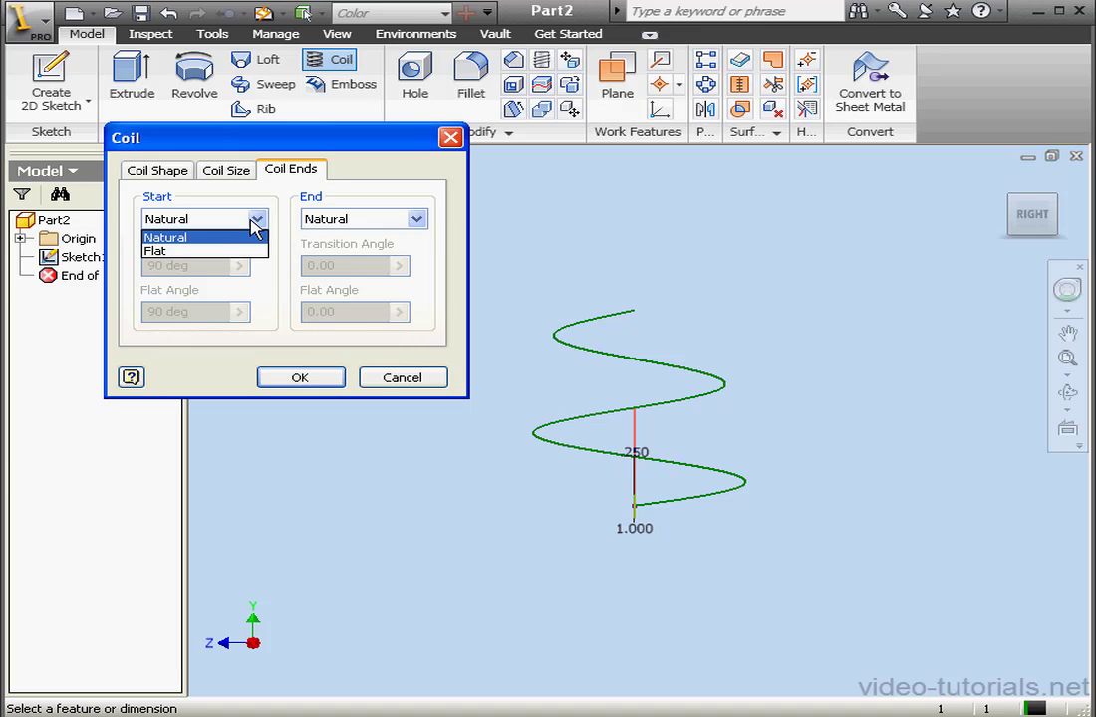
left_click(196, 251)
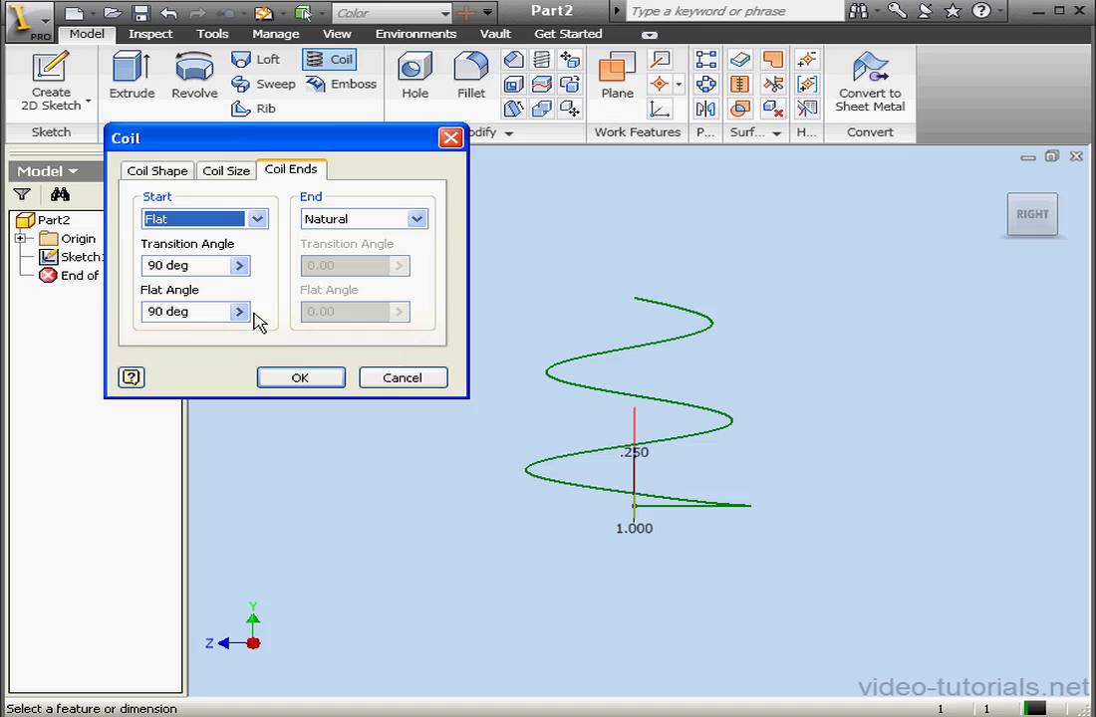
left_click_drag(227, 311, 128, 317)
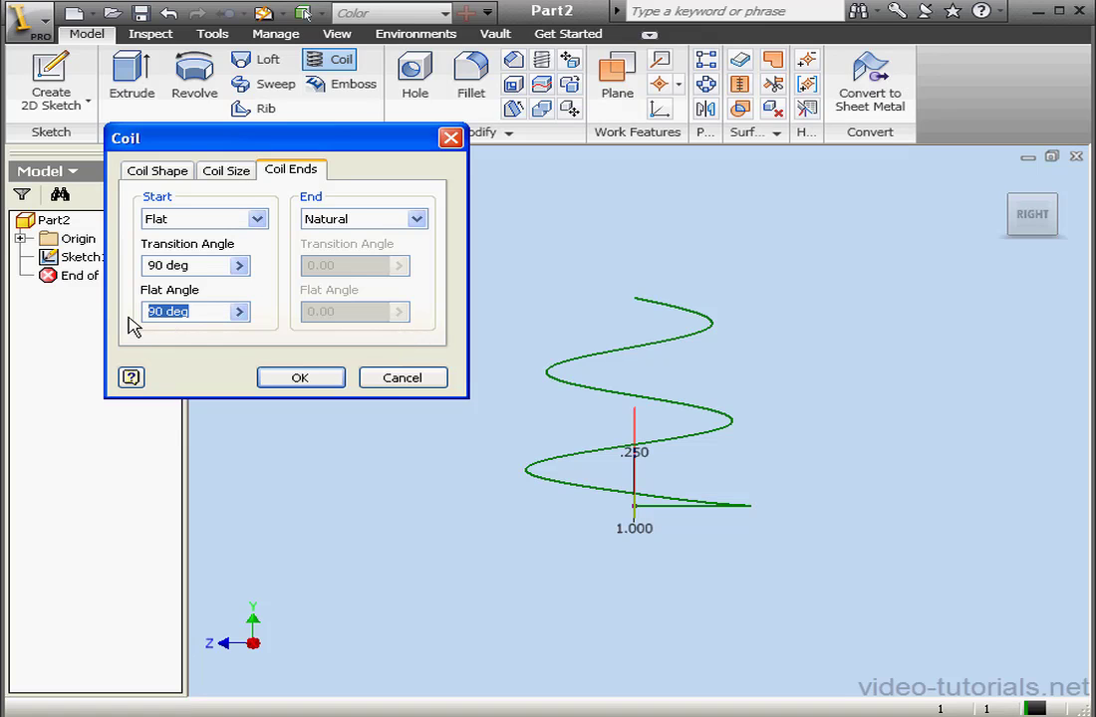
type("180")
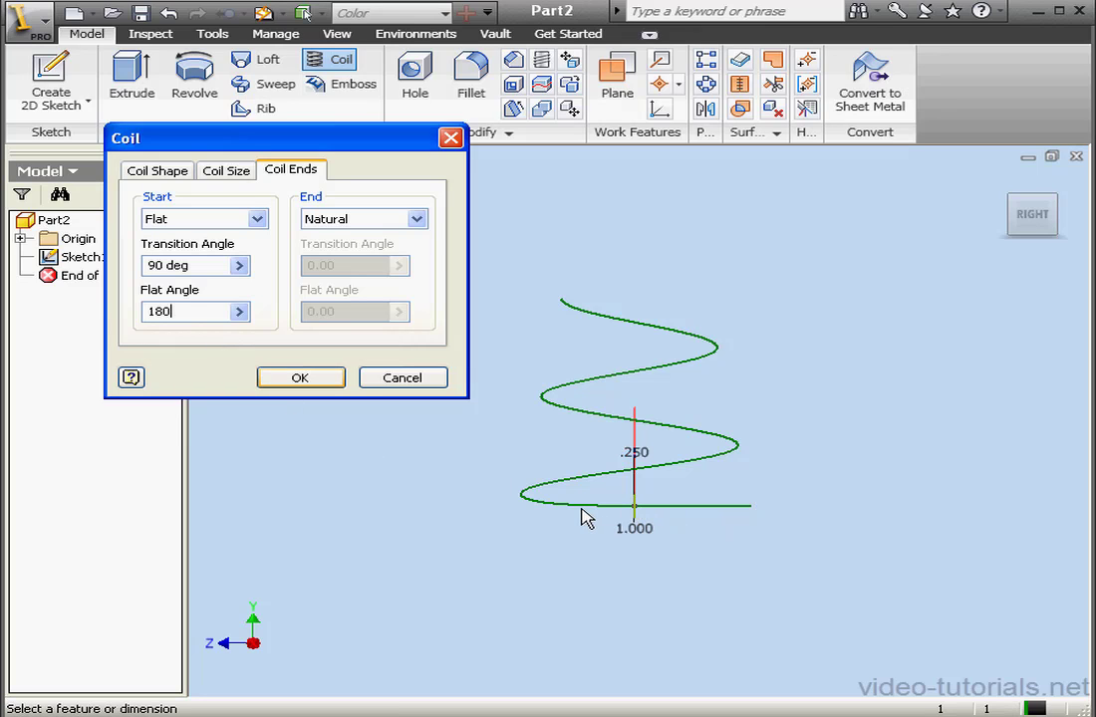
Step: Try a flat angle of 0 at the coil's start, and set it back to 180
left_click_drag(187, 312, 102, 312)
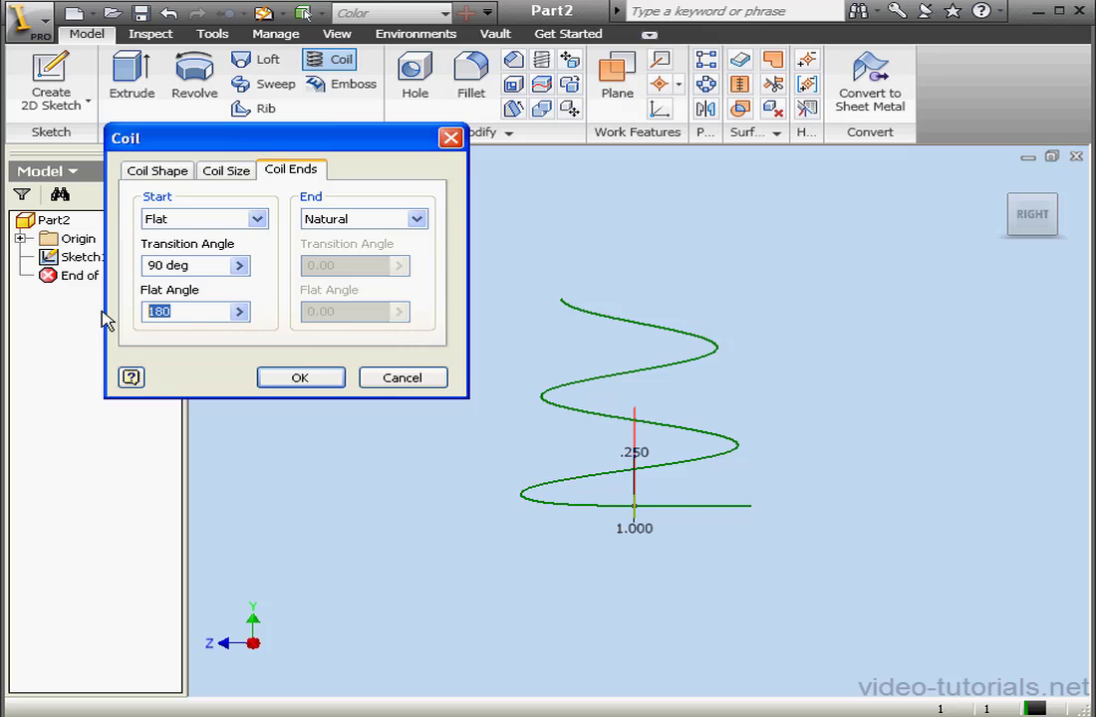
type("0")
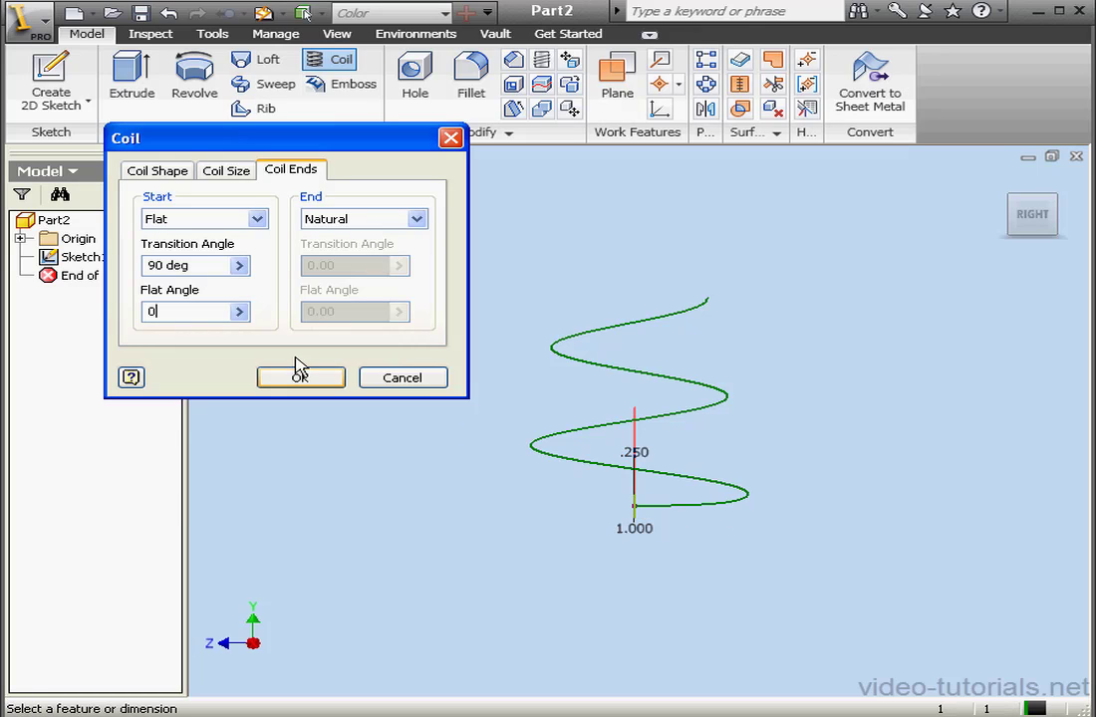
double_click(167, 311)
type("180")
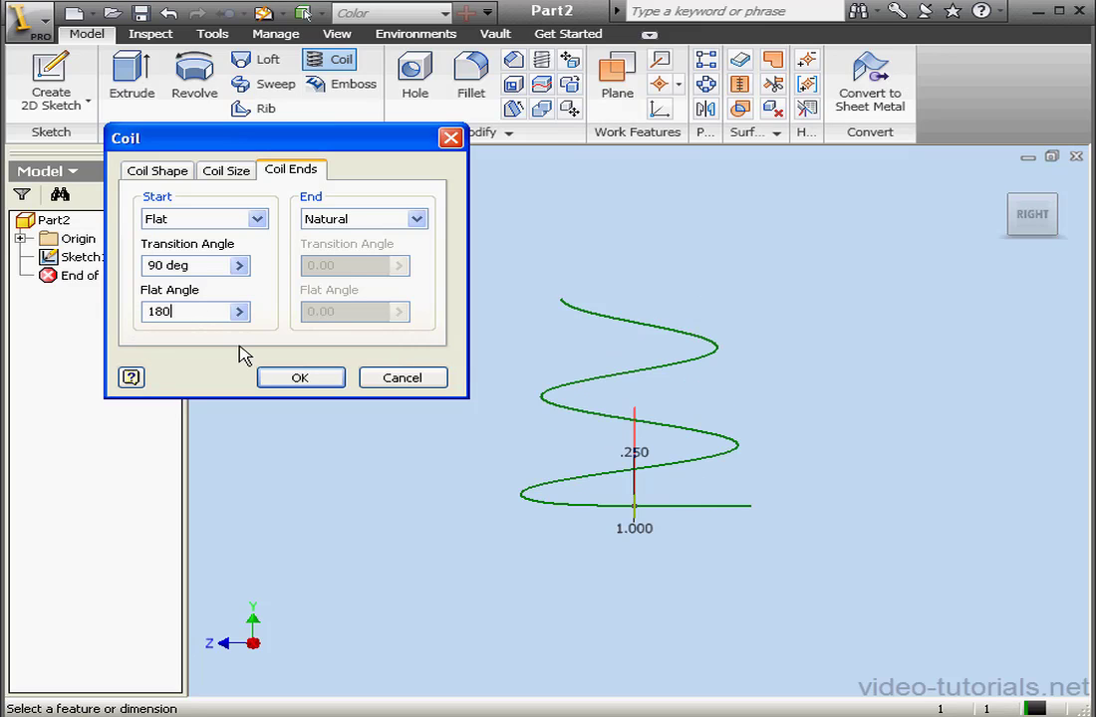
Step: Accept the coil settings to create the solid coil, and show it in the isometric home view
left_click(299, 381)
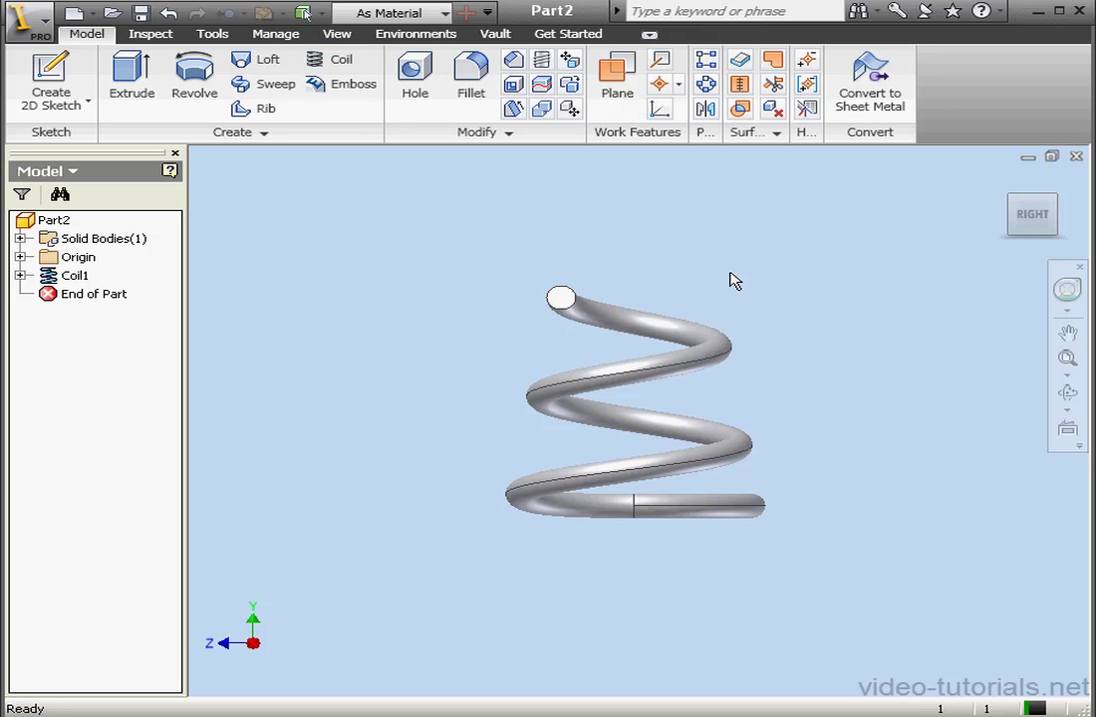
left_click(1008, 180)
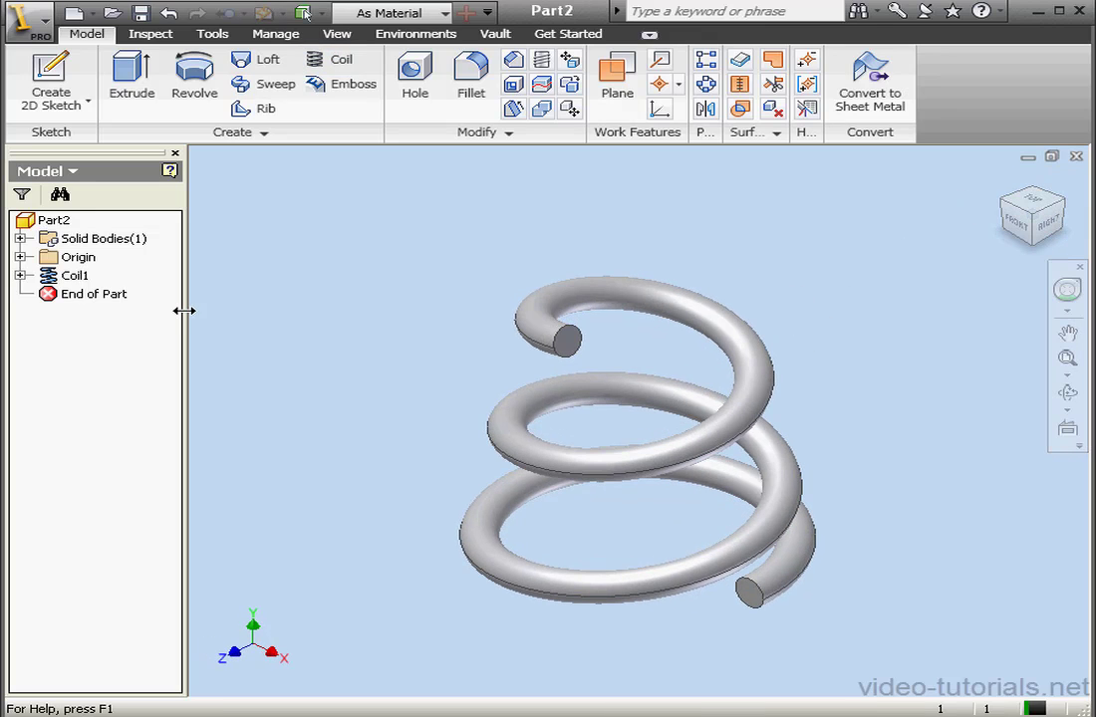
Step: Delete the coil feature but keep its consumed sketch
left_click(52, 275)
right_click(46, 282)
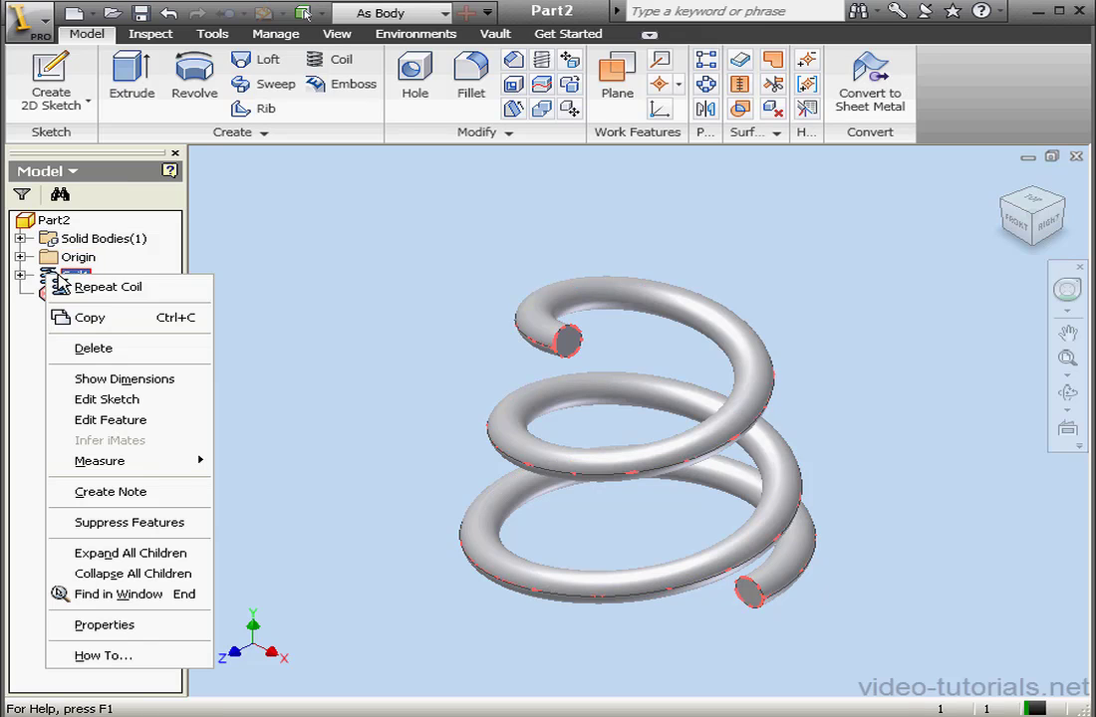
left_click(113, 346)
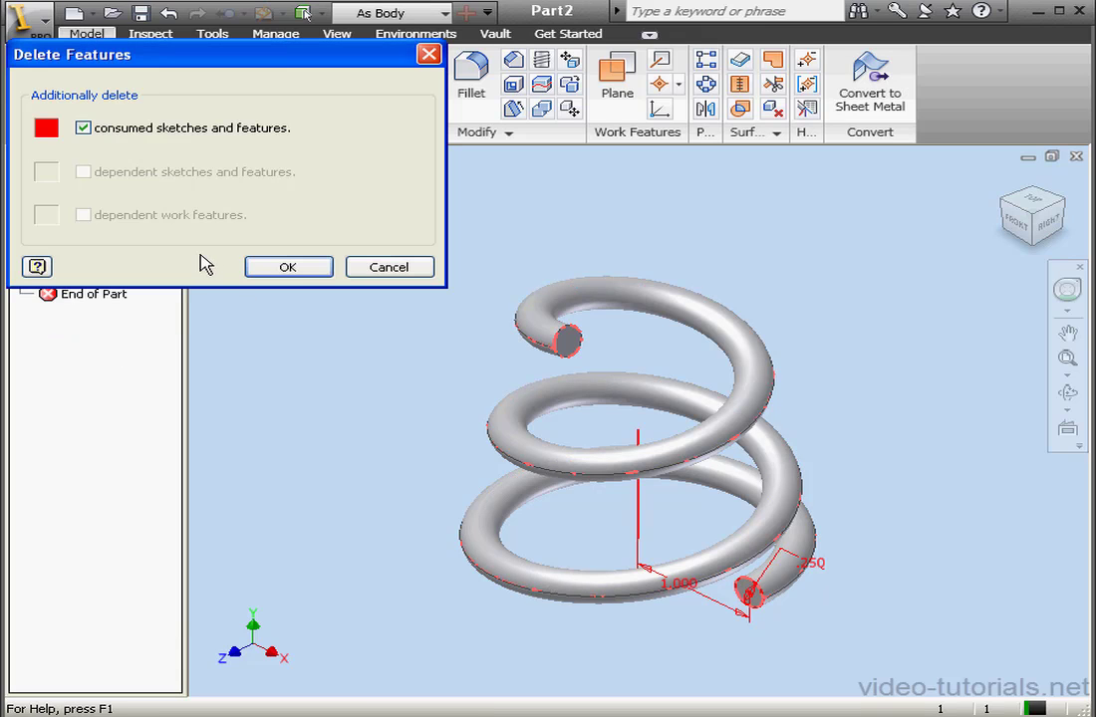
left_click(83, 128)
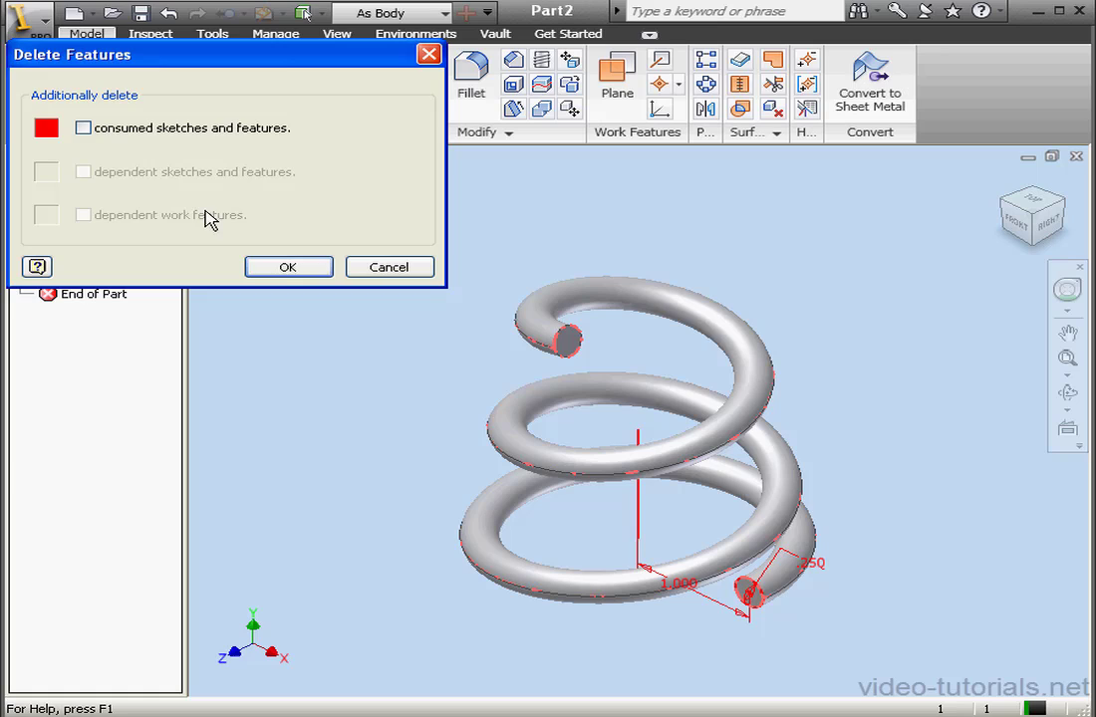
left_click(288, 268)
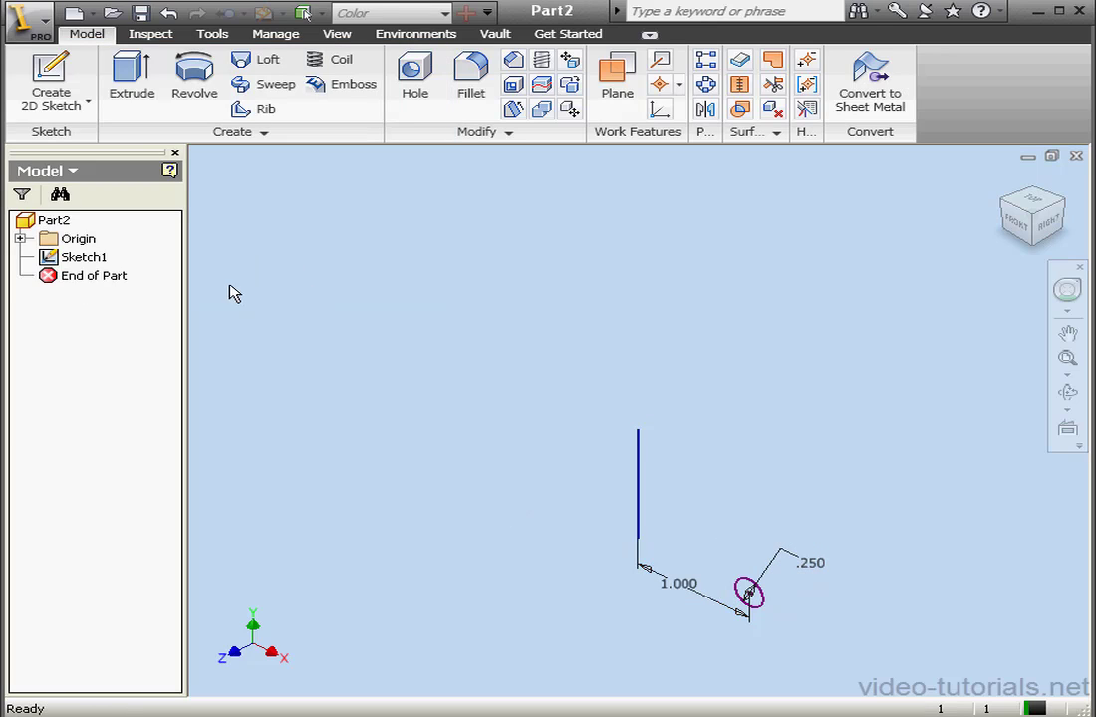
Step: Start a sketch on the XZ plane and draw a circle about 1.03 in in diameter centred on the origin
left_click(48, 78)
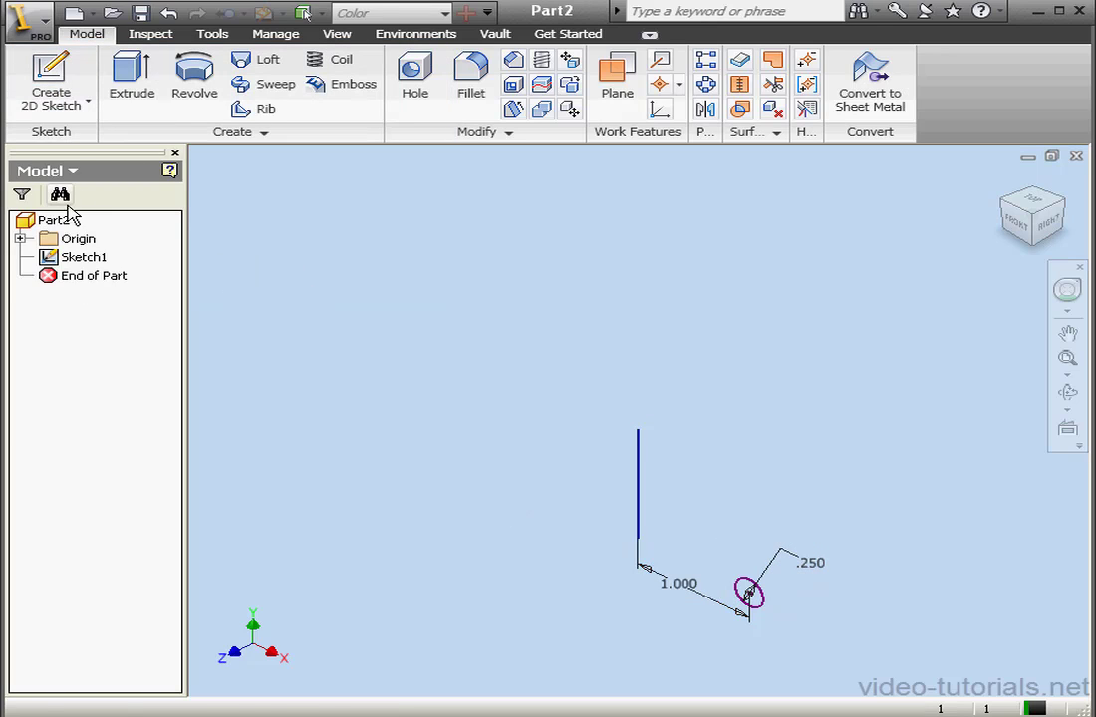
left_click(20, 240)
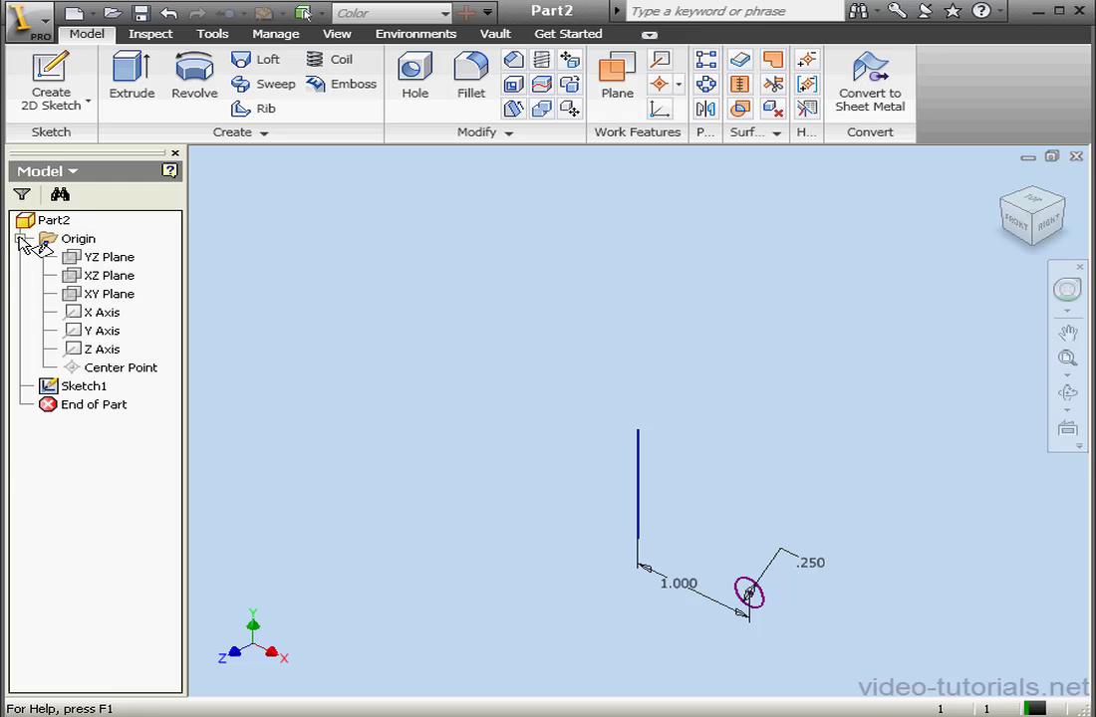
left_click(110, 276)
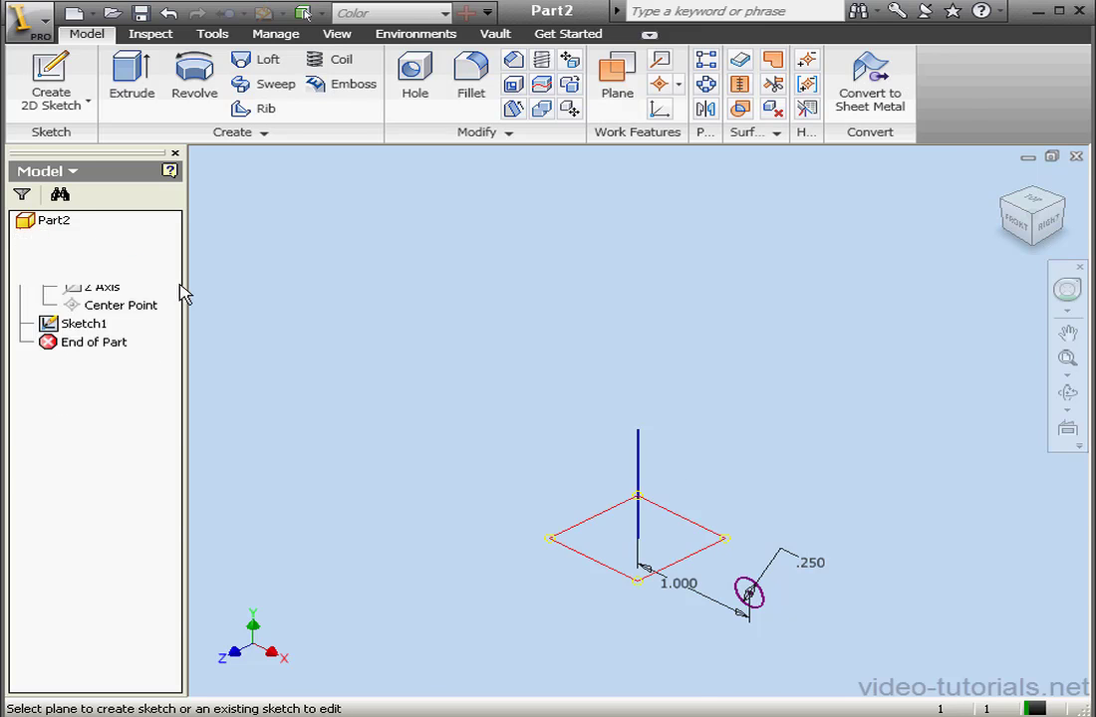
left_click(1041, 205)
mouse_move(568, 373)
middle_mouse_down()
mouse_move(690, 366)
mouse_move(959, 423)
middle_mouse_up()
left_click(93, 77)
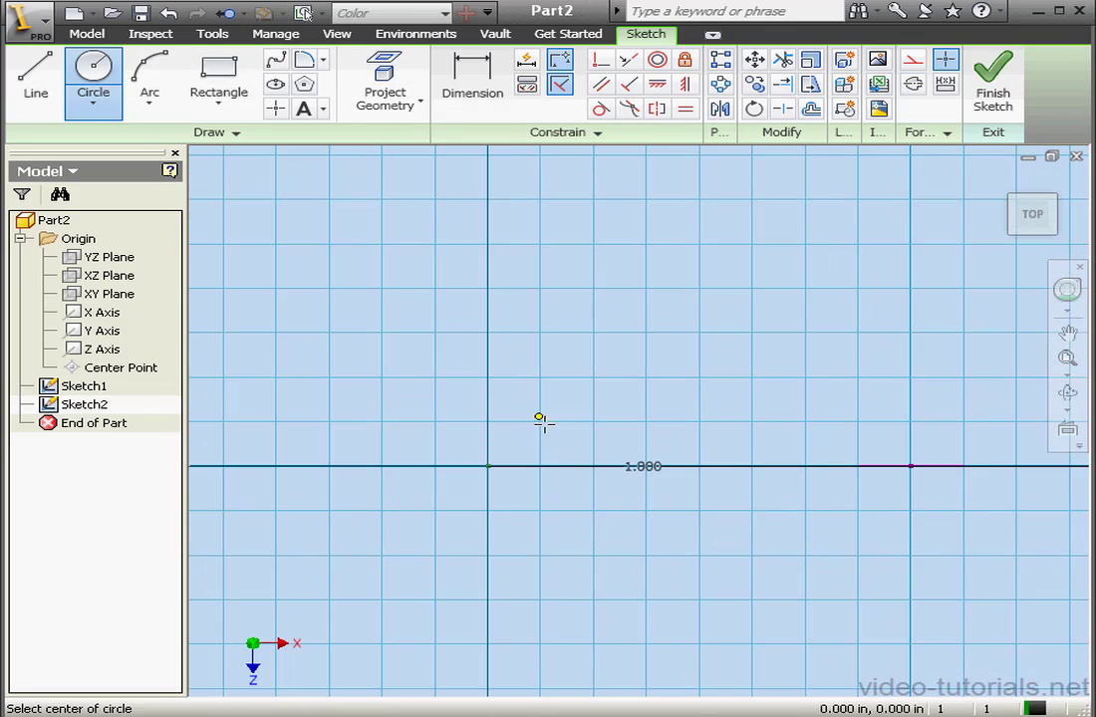
left_click(487, 465)
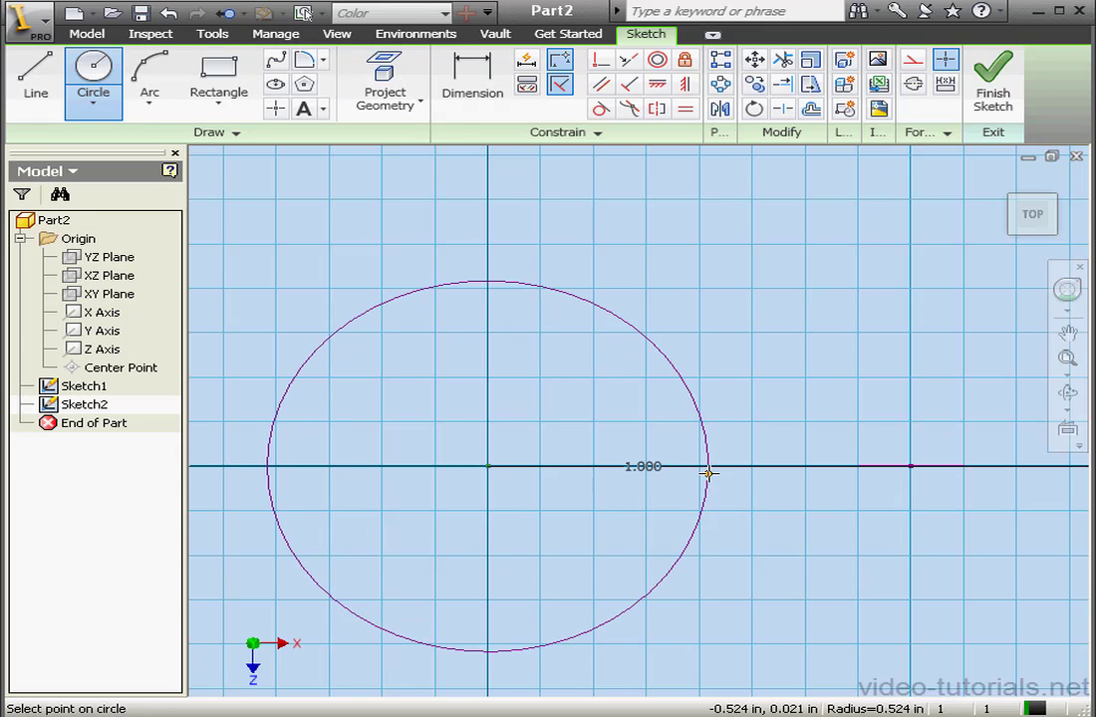
left_click(705, 465)
Step: Dimension the circle's diameter as 1.75 in and finish the sketch
left_click(448, 100)
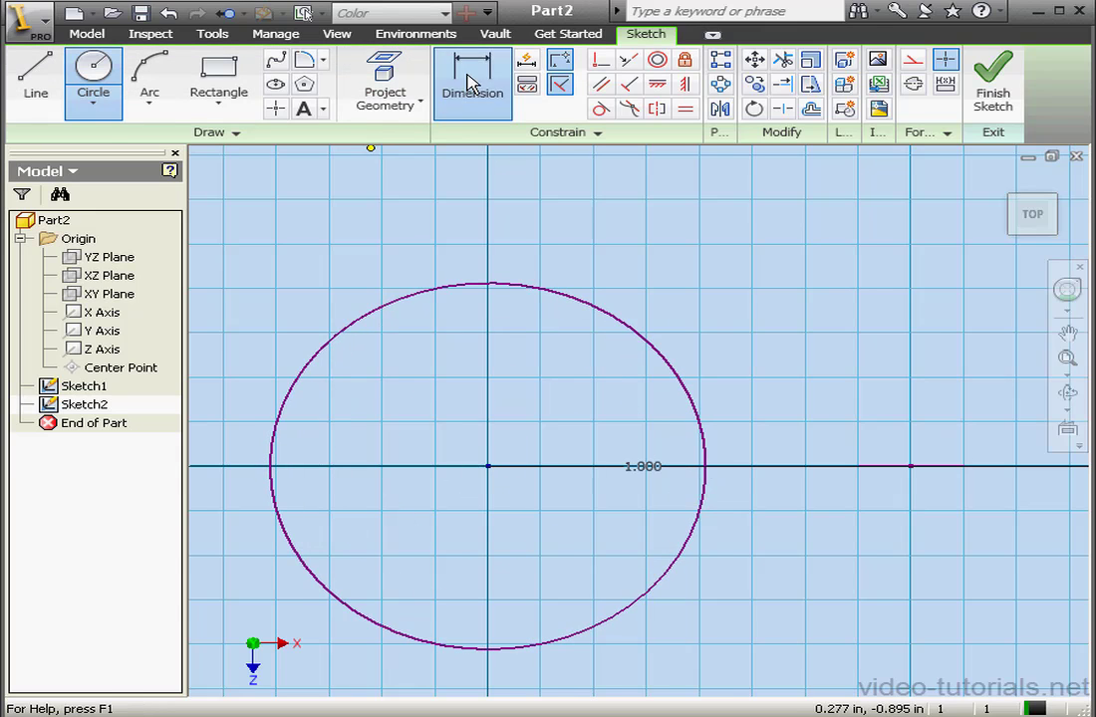
left_click(602, 313)
left_click(770, 273)
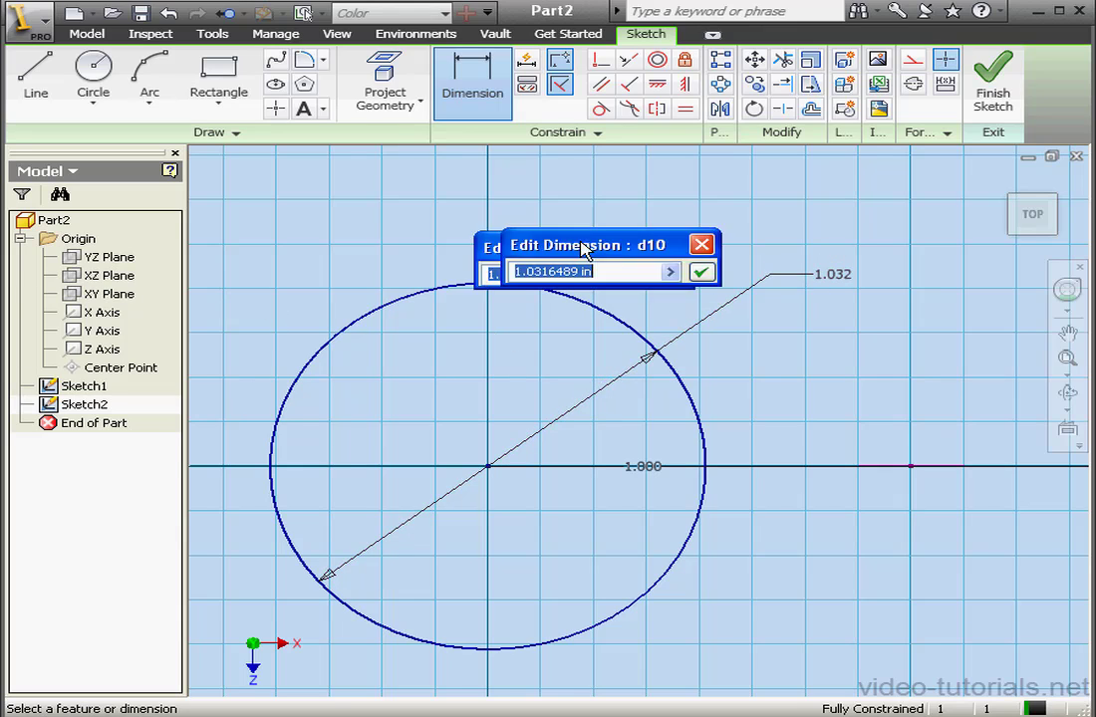
left_click_drag(587, 245, 660, 256)
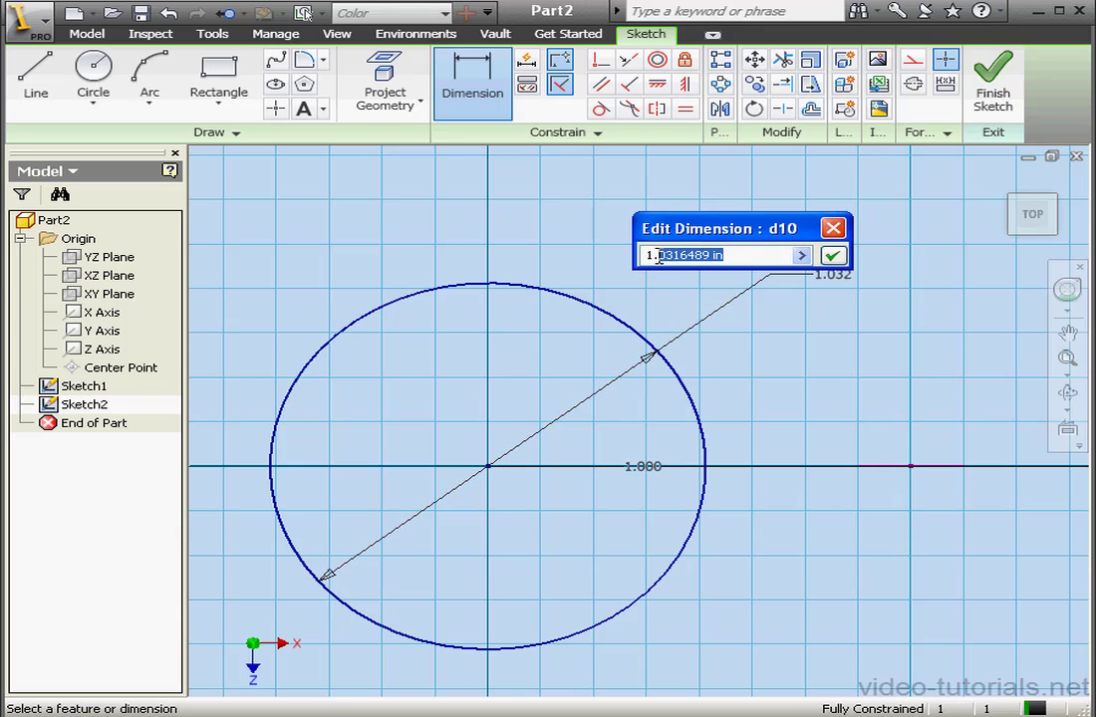
type("75")
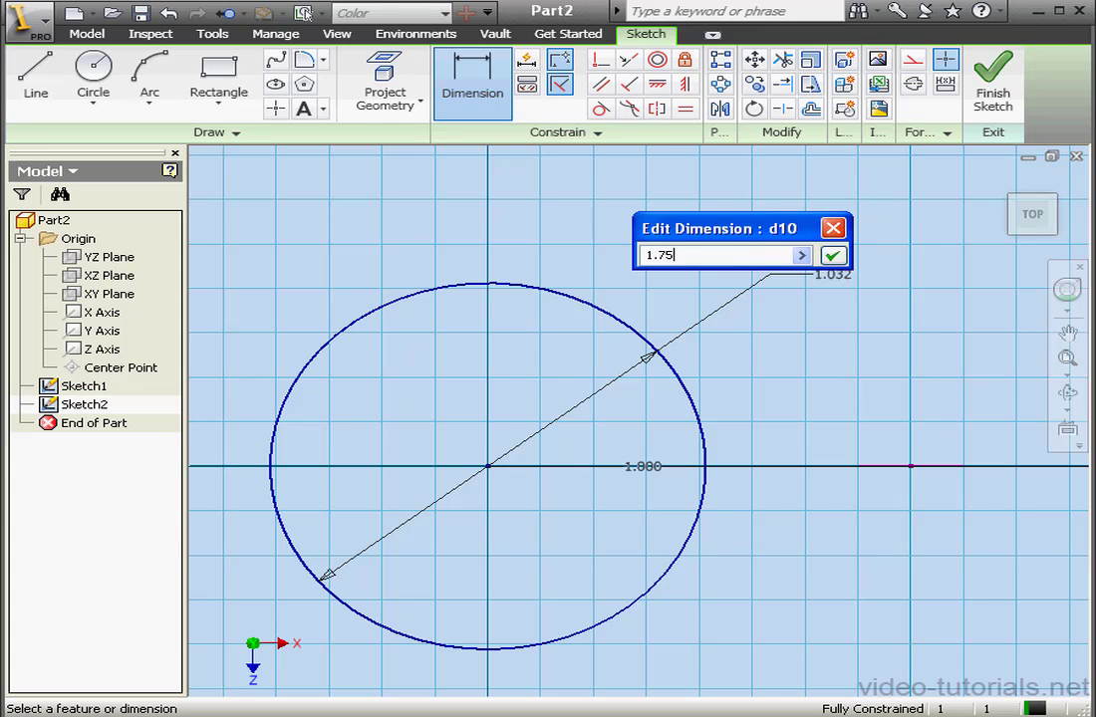
left_click(835, 256)
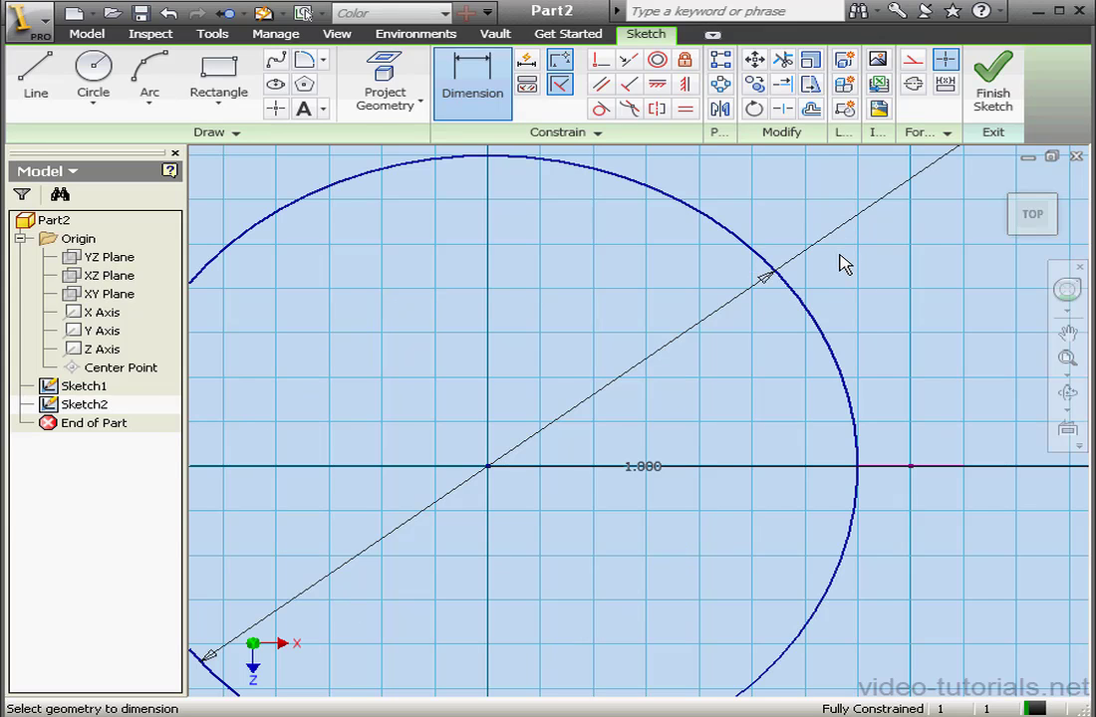
left_click(992, 94)
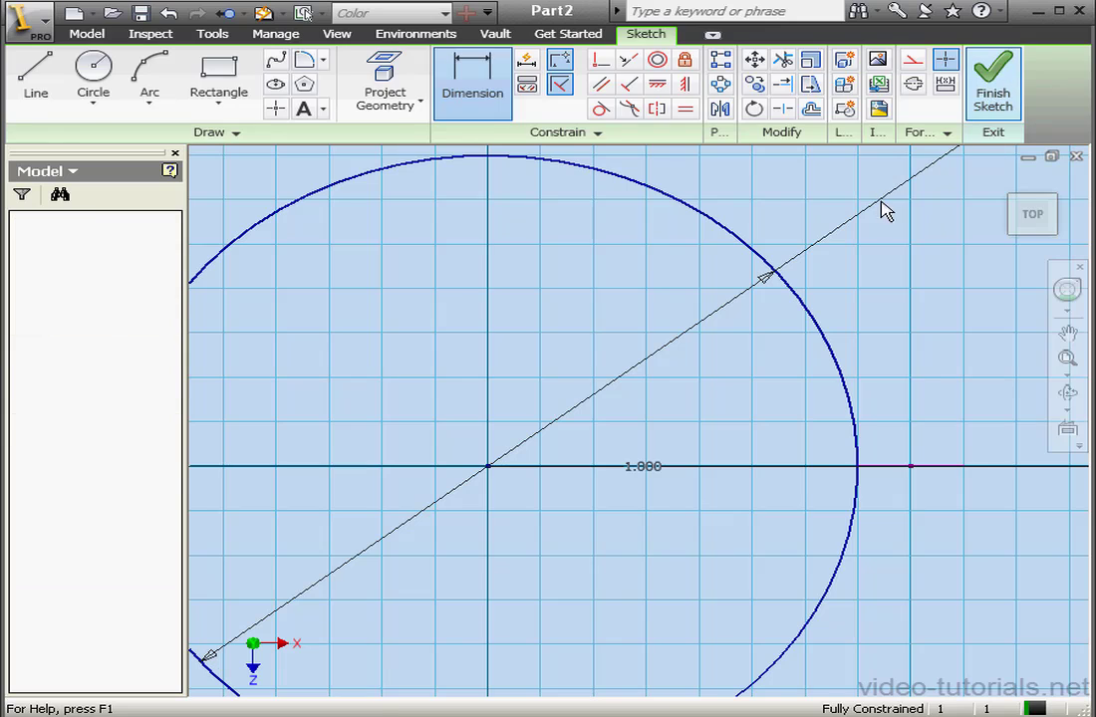
Step: Extrude the 1.75 in circle by a distance of 3 in into a solid cylinder
left_click(1003, 180)
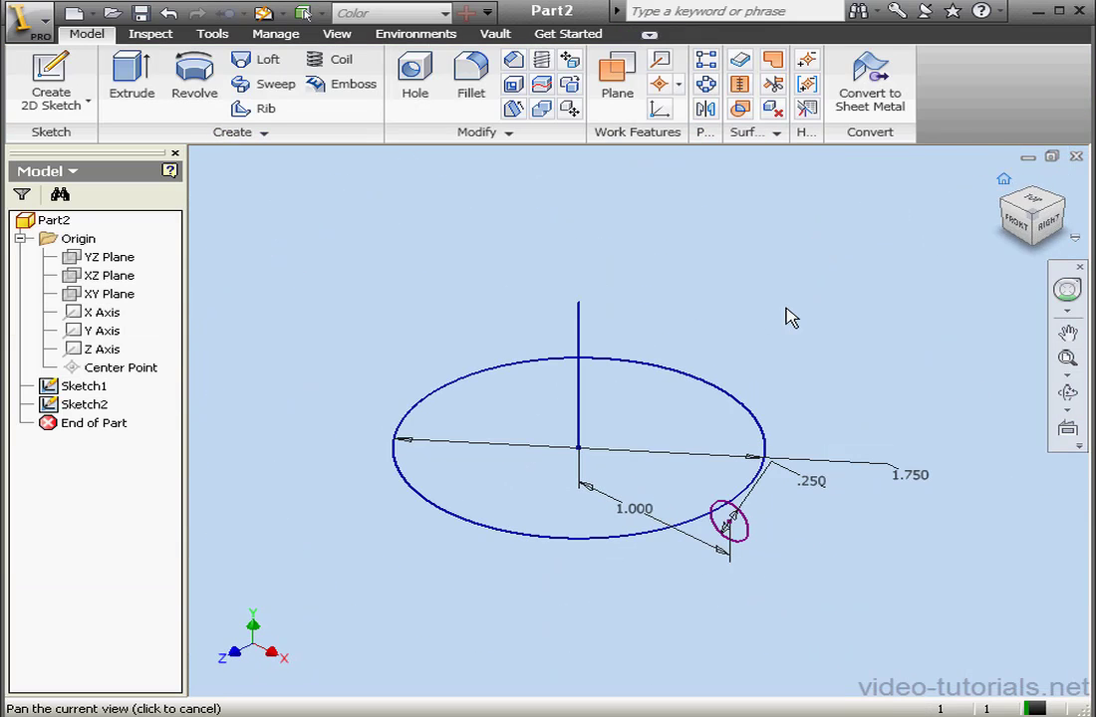
scroll(728, 367, "up", 3)
middle_click_drag(733, 361, 643, 429)
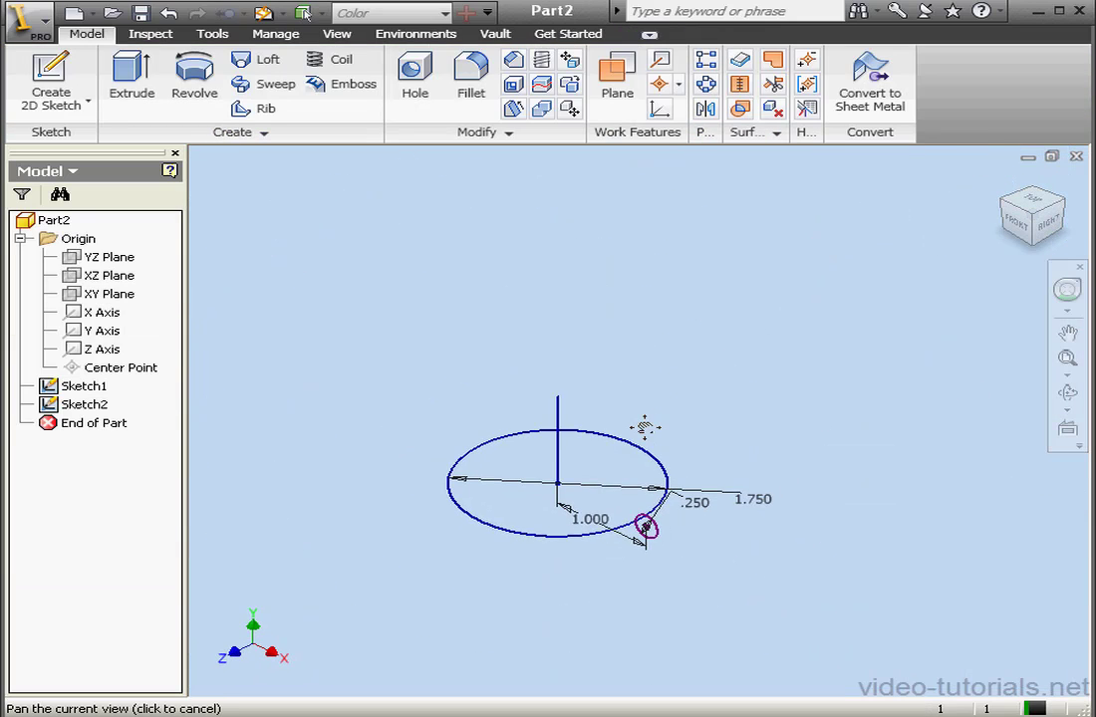
left_click(157, 97)
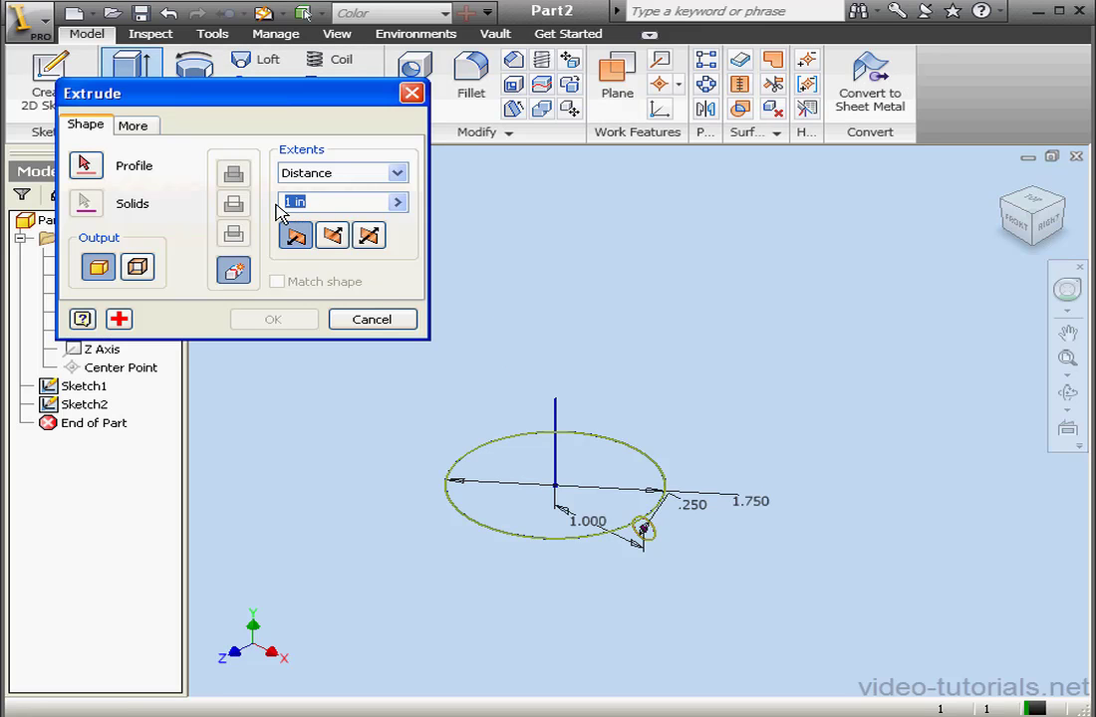
type("3")
left_click(558, 466)
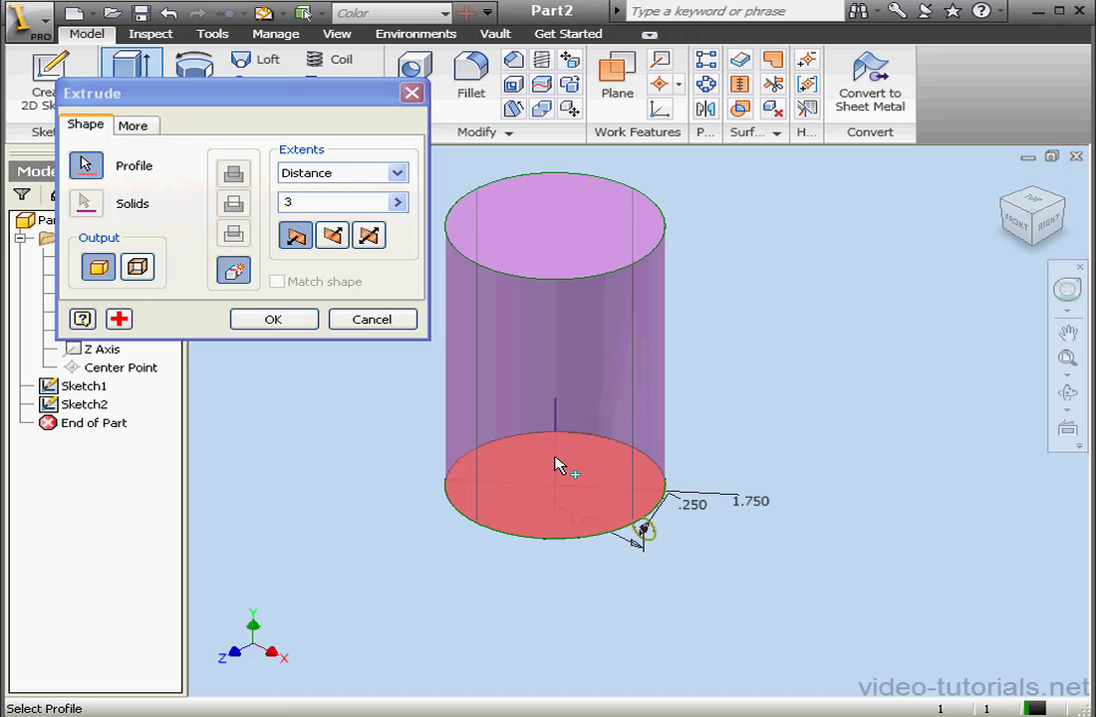
left_click(302, 321)
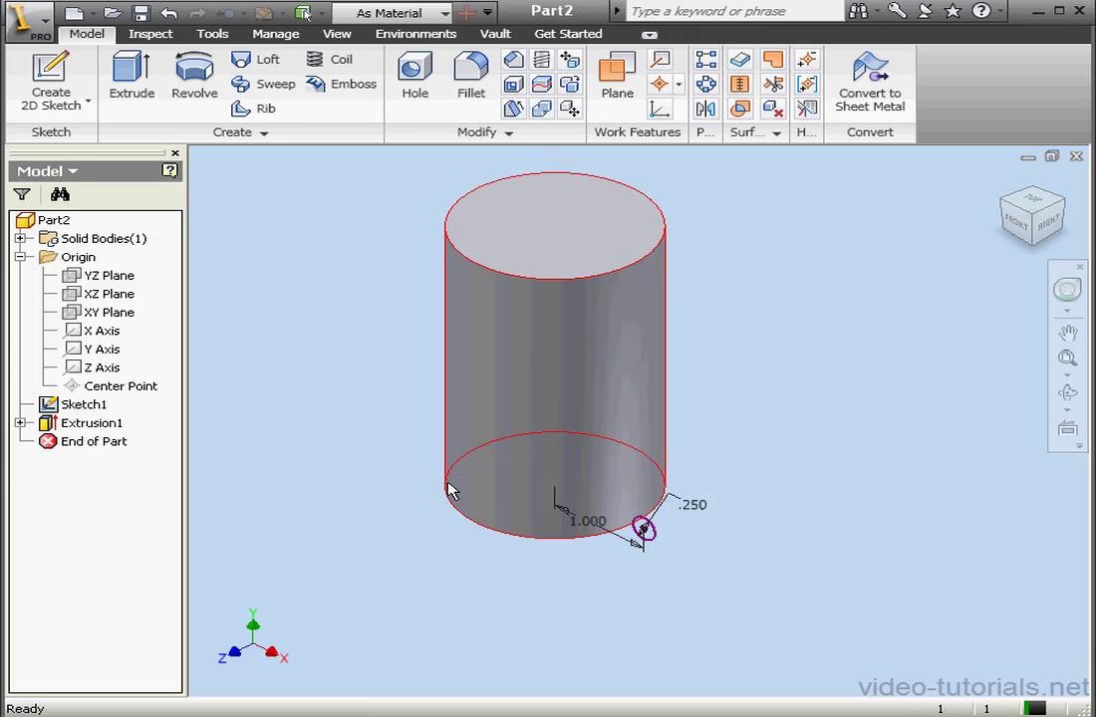
Step: Check Sketch1 in edit mode, finish it, and reorder the cylinder's extrusion ahead of it in the feature history
double_click(52, 404)
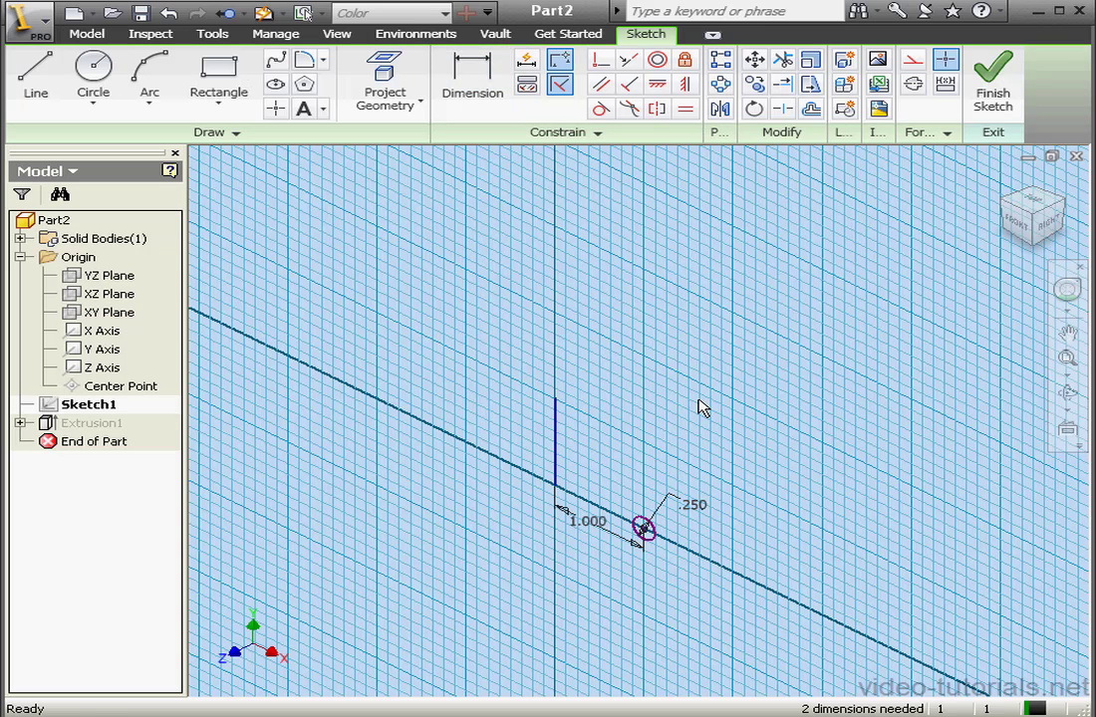
left_click(992, 88)
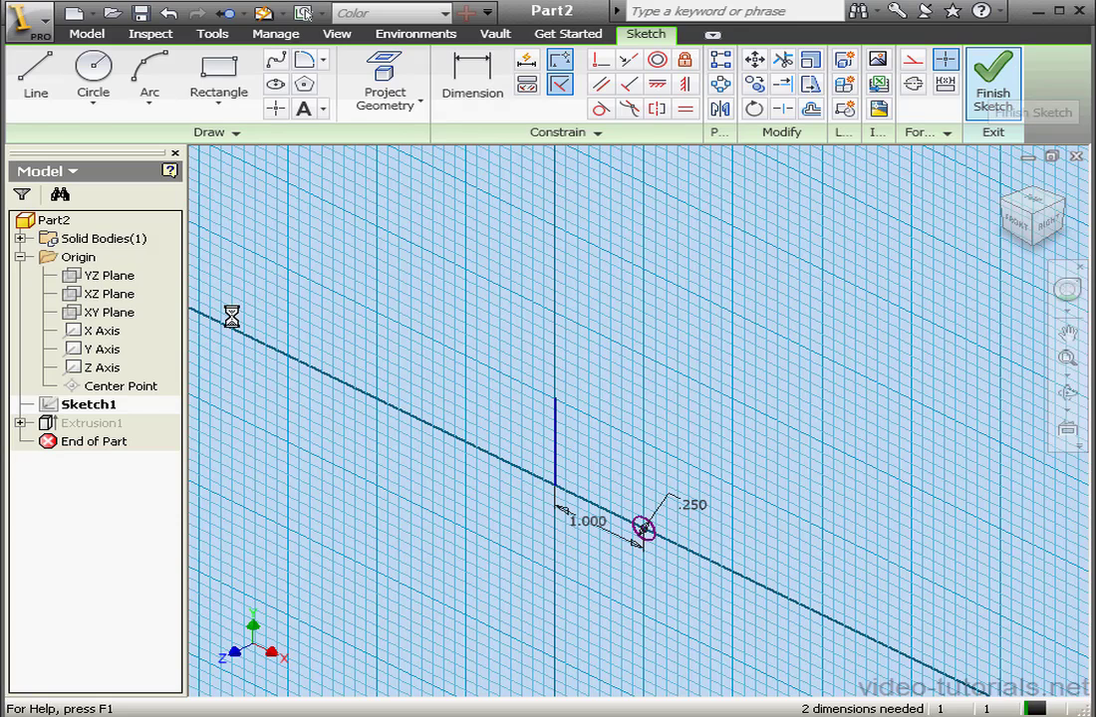
left_click_drag(57, 424, 57, 402)
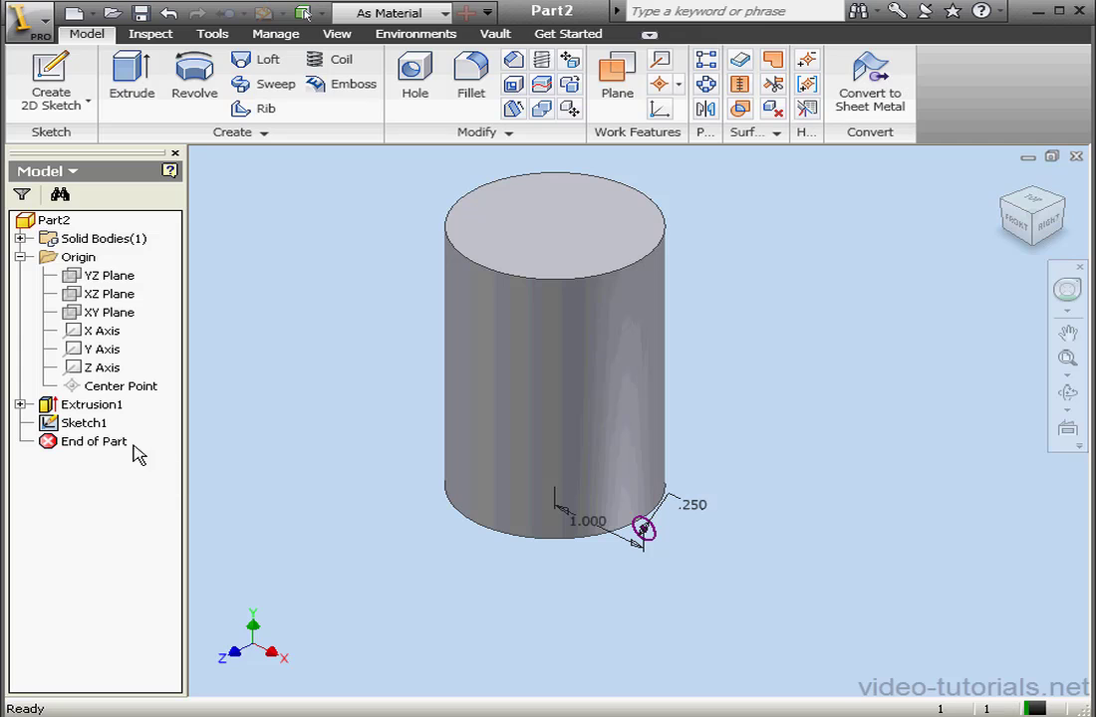
Step: Edit Sketch1 in the front view and delete the small circular profile beside the cylinder's base
double_click(62, 424)
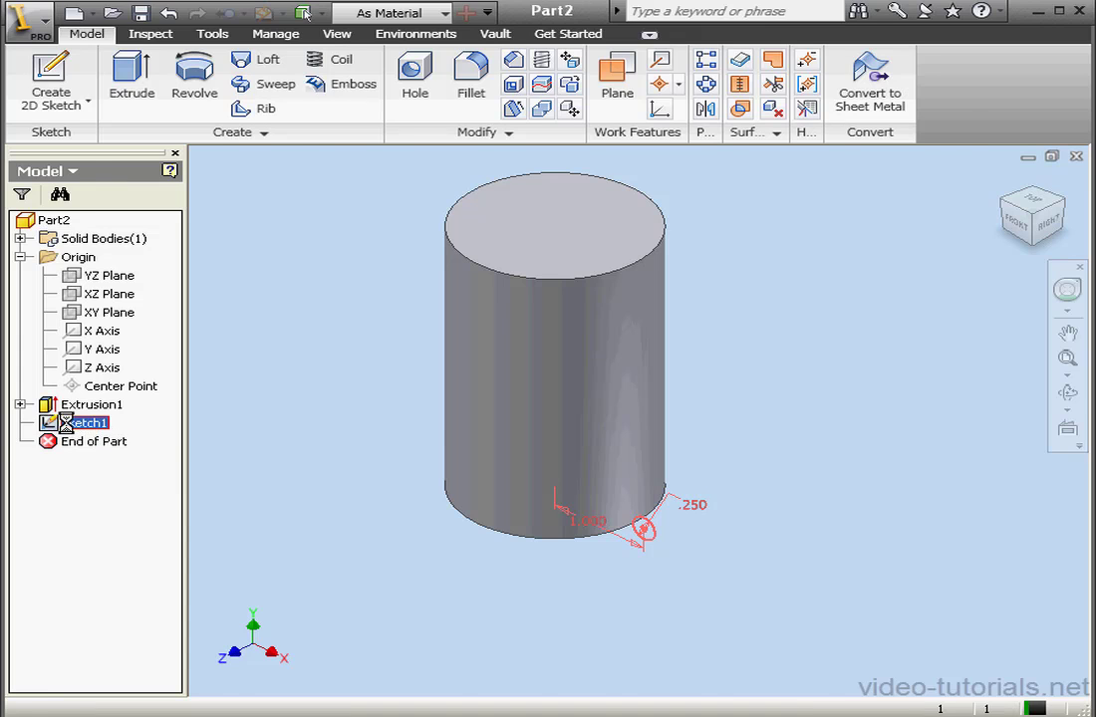
left_click(1016, 224)
scroll(712, 547, "up", 3)
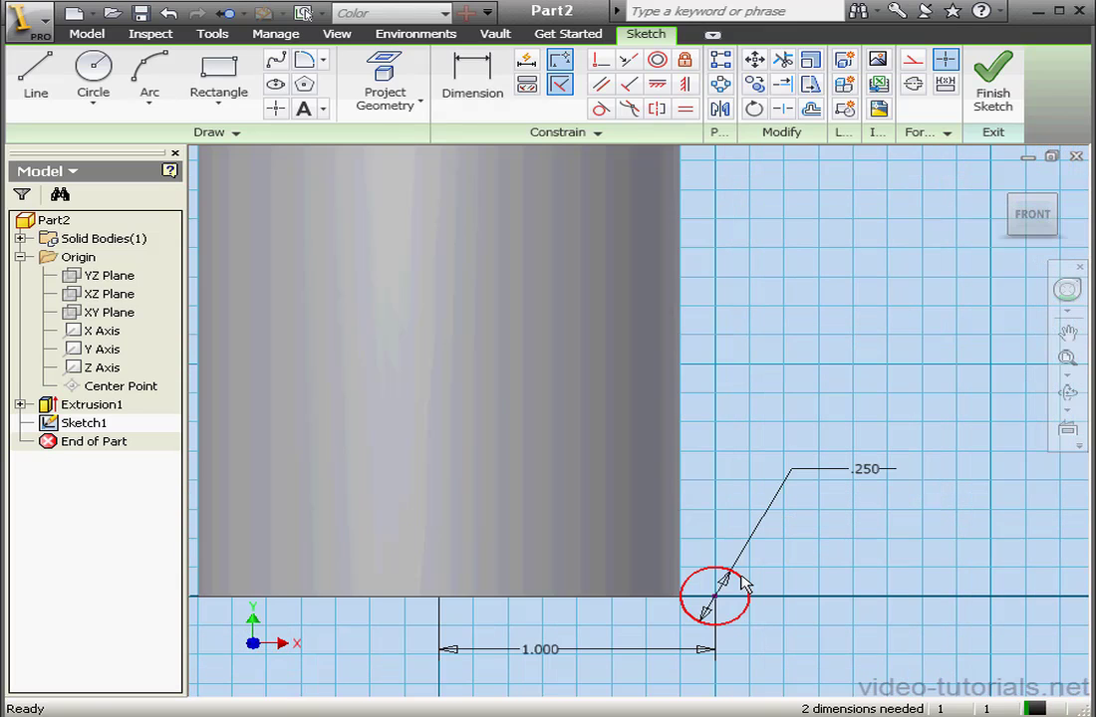
middle_click_drag(731, 577, 707, 495)
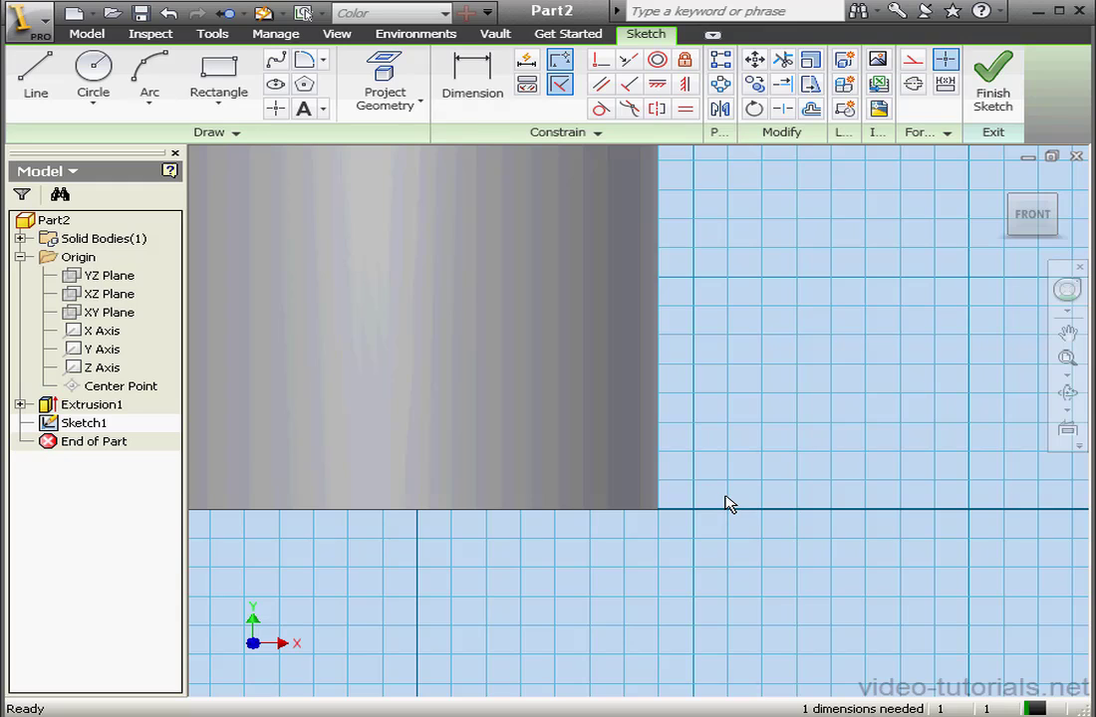
Step: Draw a small rectangle just outside the cylinder, its base level with the cylinder's bottom and its inner corner about 0.909 in from the origin
left_click(217, 70)
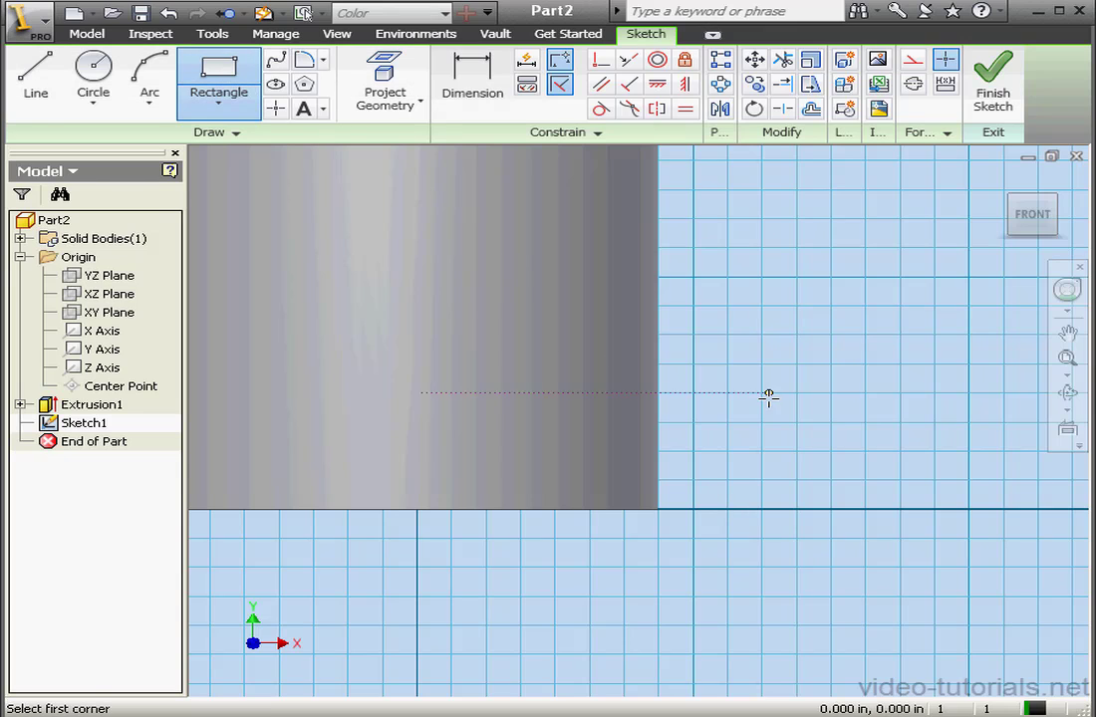
left_click(762, 480)
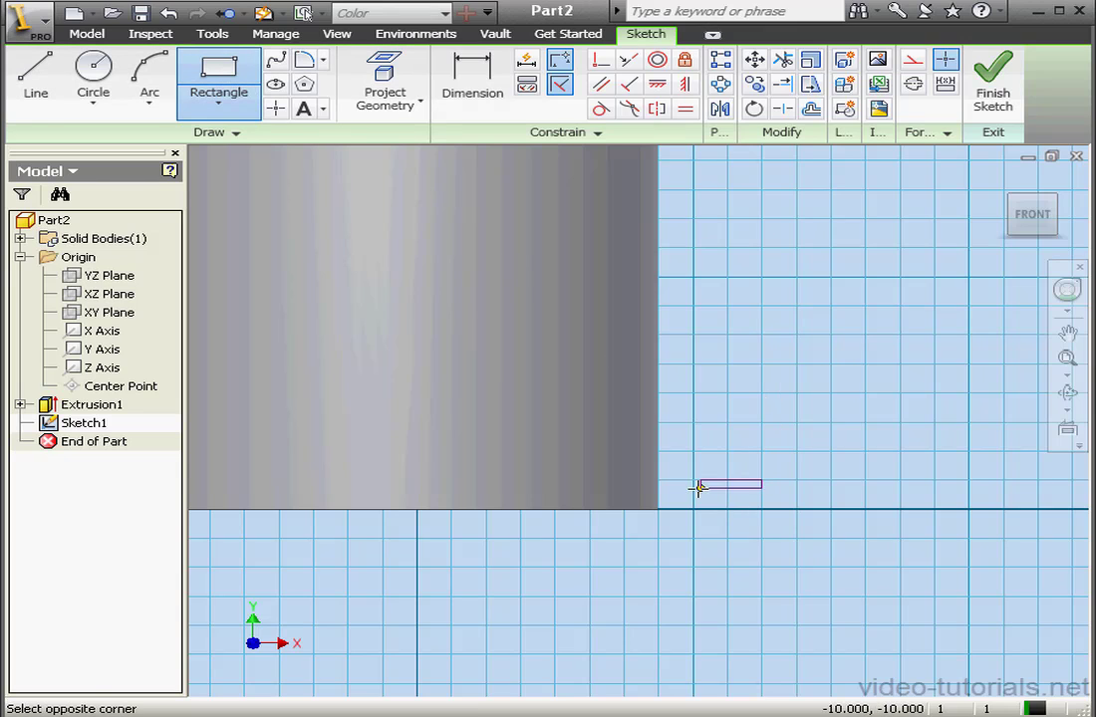
left_click(668, 510)
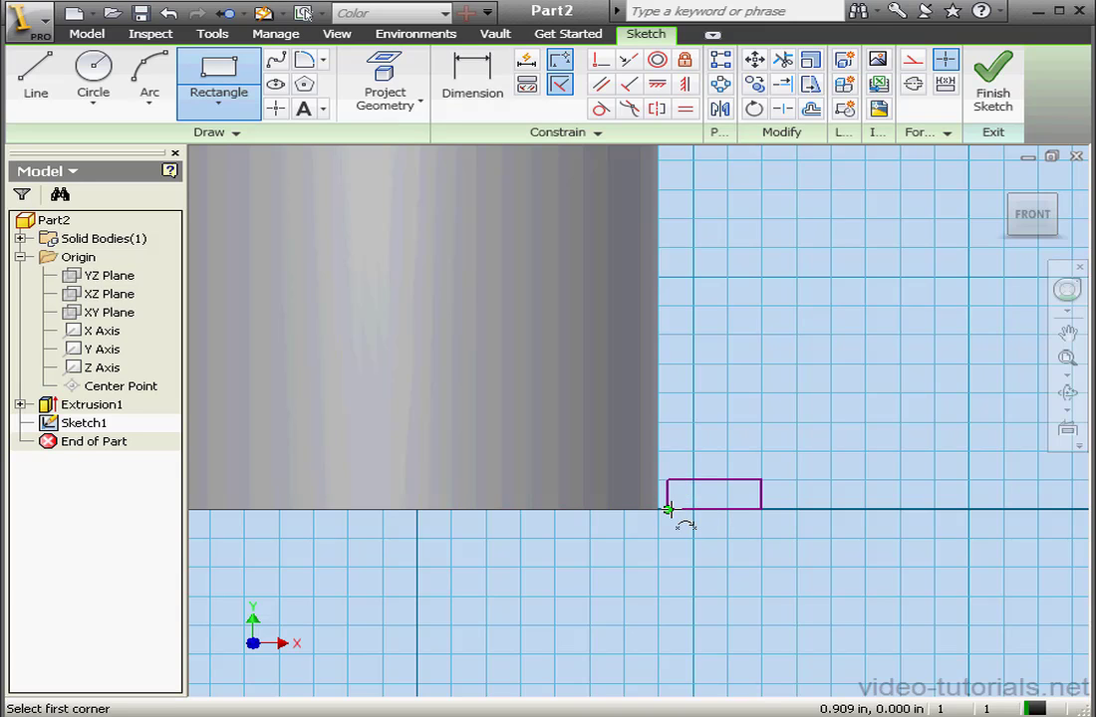
right_click(695, 513)
left_click(757, 523)
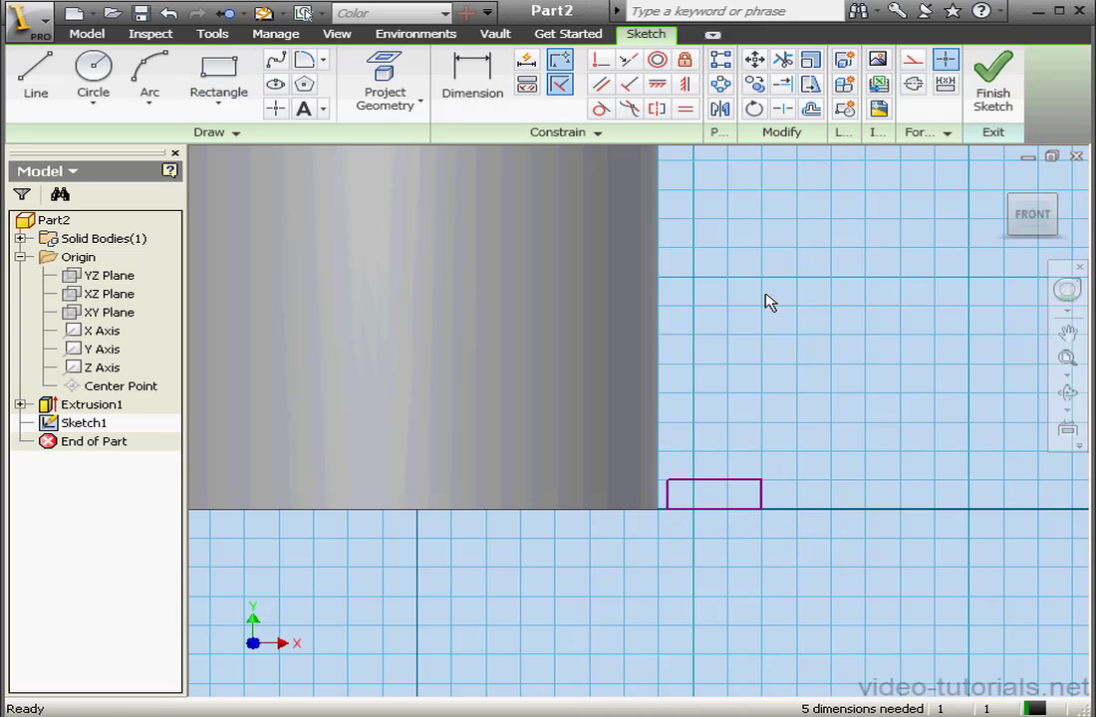
Step: Project the cylinder's vertical side edge nearest the rectangle into the sketch
left_click(394, 87)
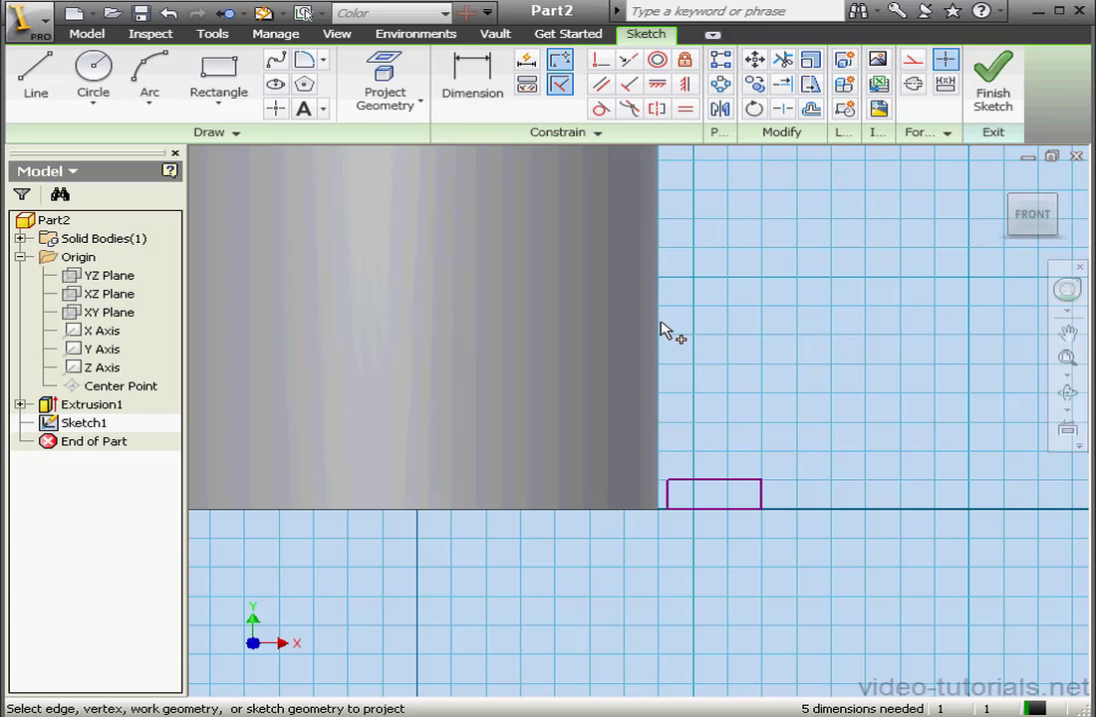
left_click(665, 327)
right_click(737, 349)
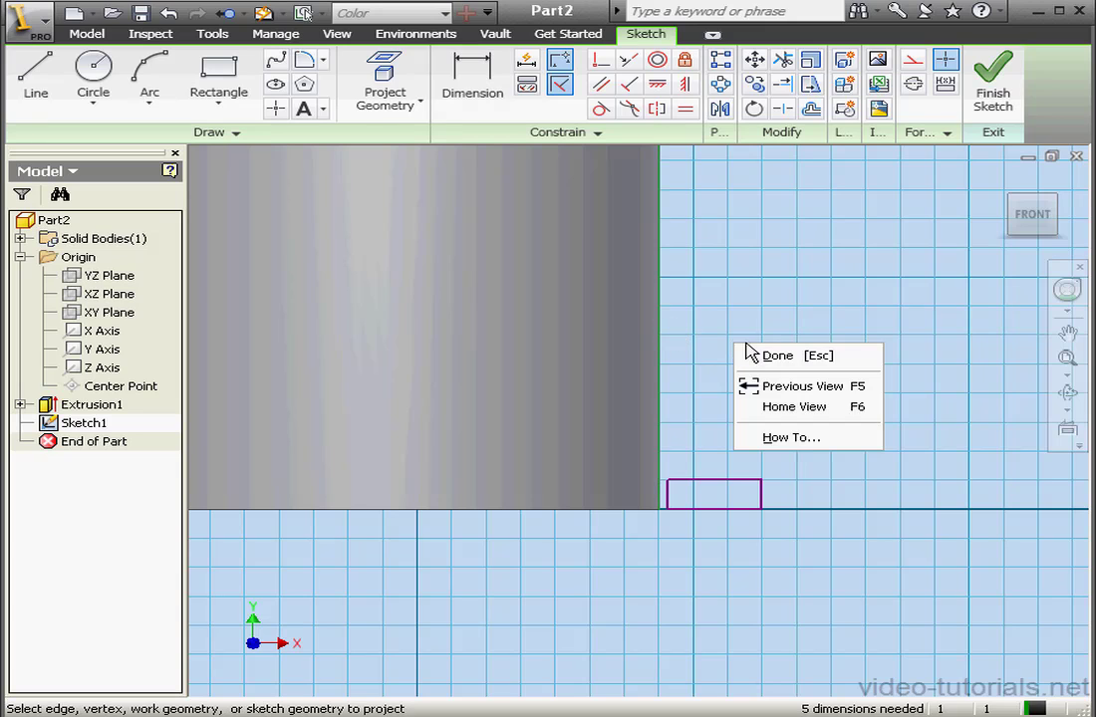
left_click(783, 359)
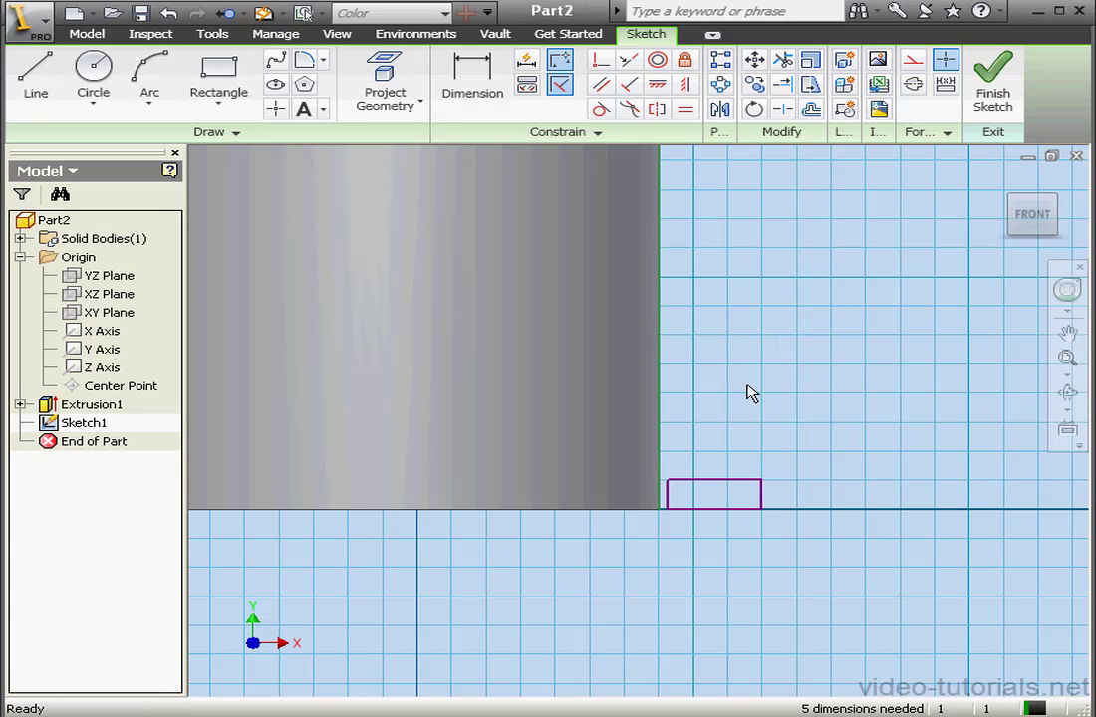
Step: Make the rectangle's lower inner corner coincident with the lower endpoint of the cylinder's projected side edge
left_click(603, 66)
left_click(659, 510)
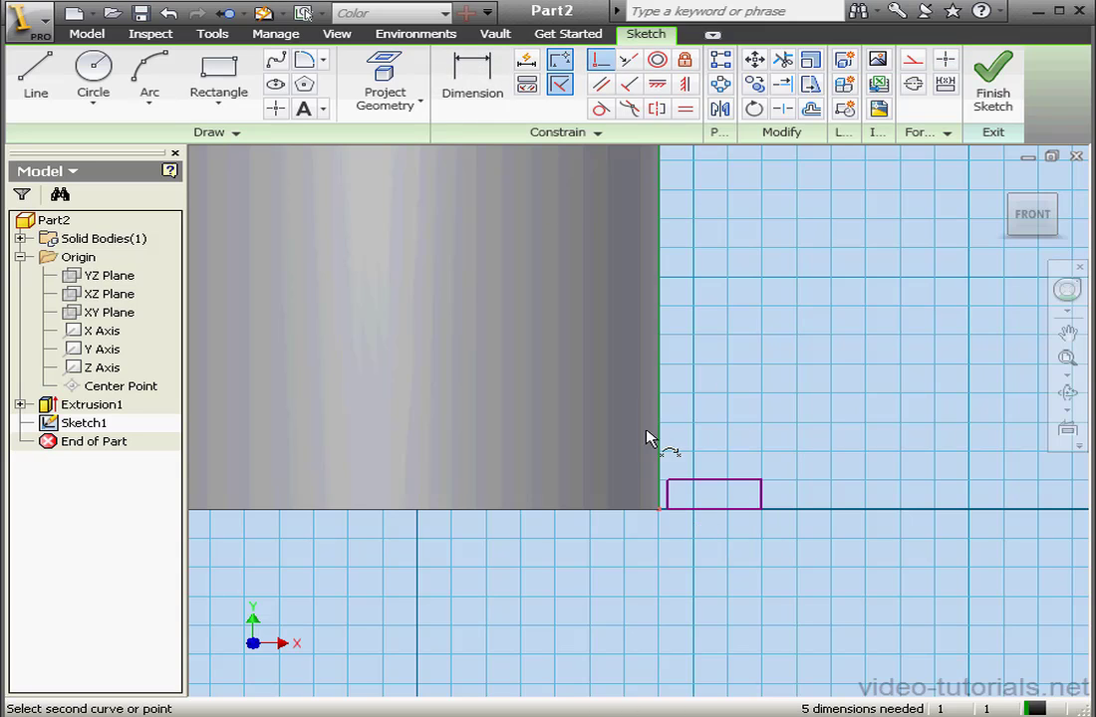
left_click(668, 510)
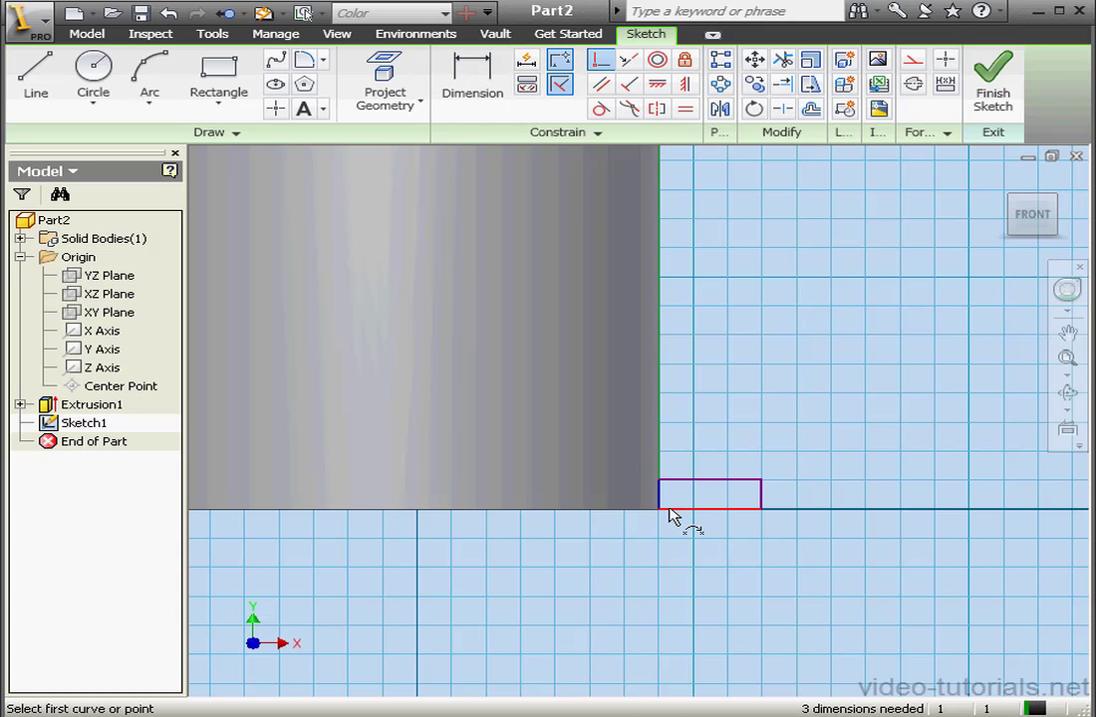
right_click(773, 429)
left_click(817, 436)
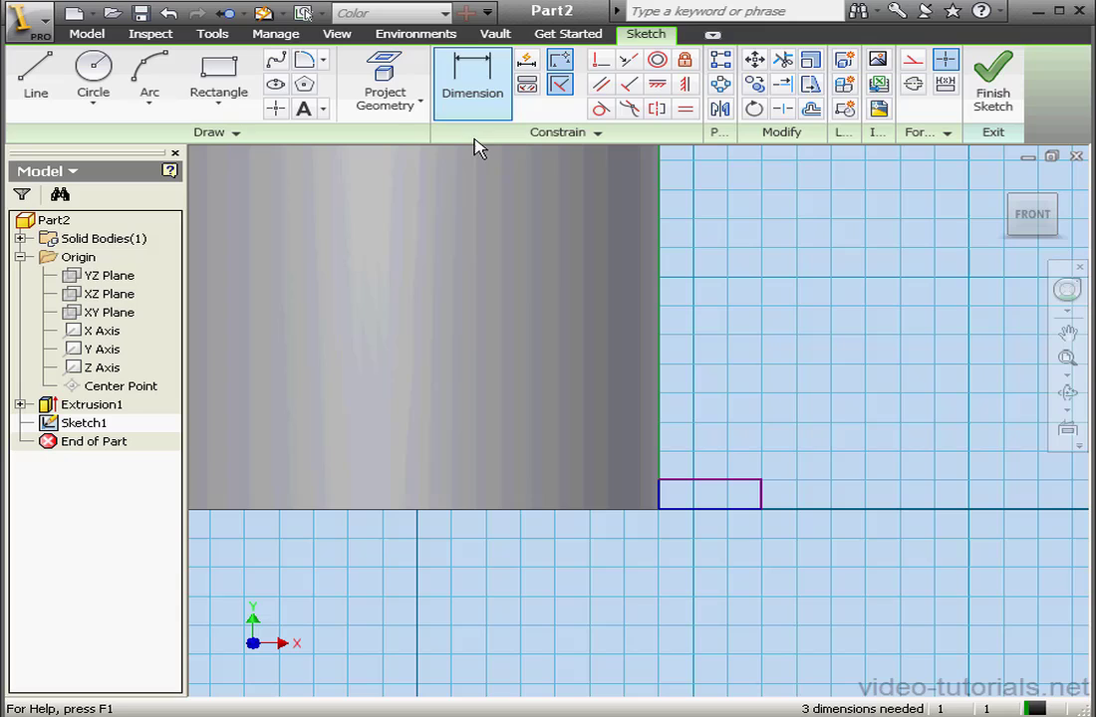
Step: Dimension the rectangle's height along its outer vertical side and set it to 0.125 in
left_click(472, 82)
left_click(762, 498)
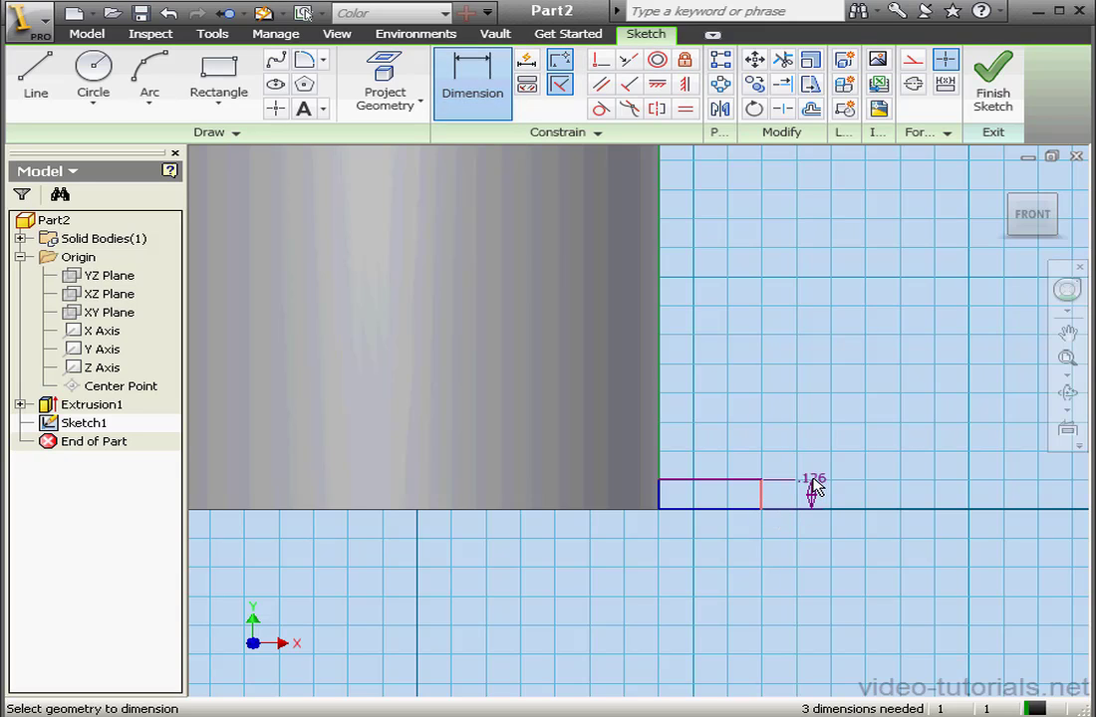
left_click(815, 486)
left_click_drag(658, 431, 847, 390)
key("BackSpace")
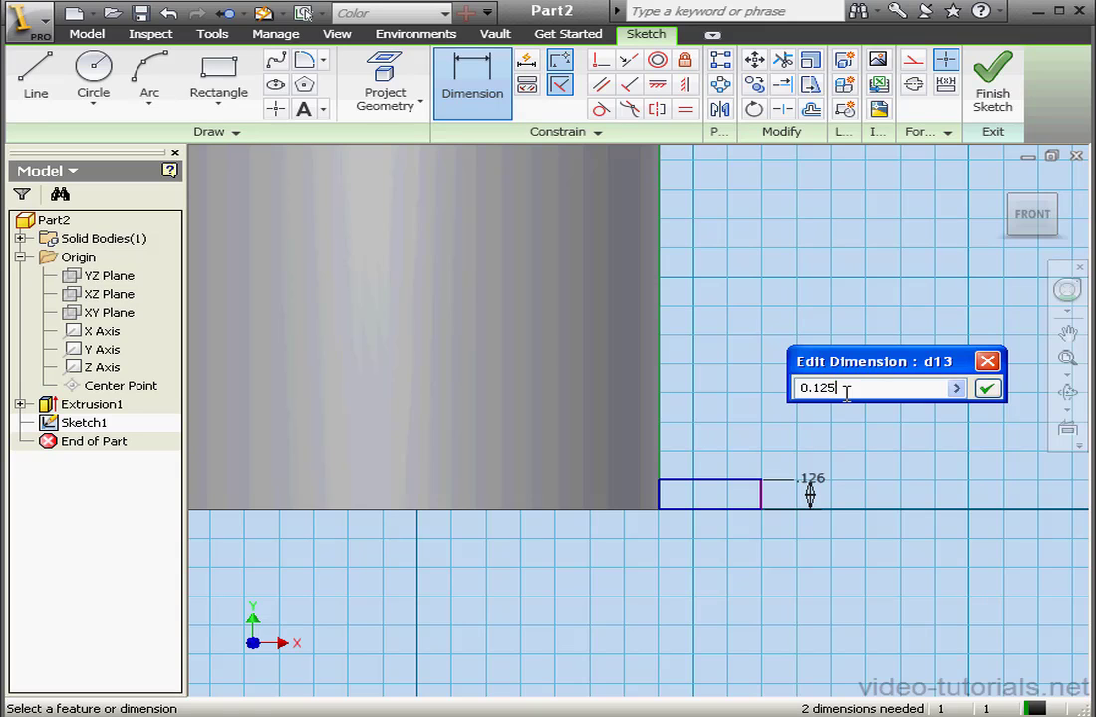
left_click(987, 389)
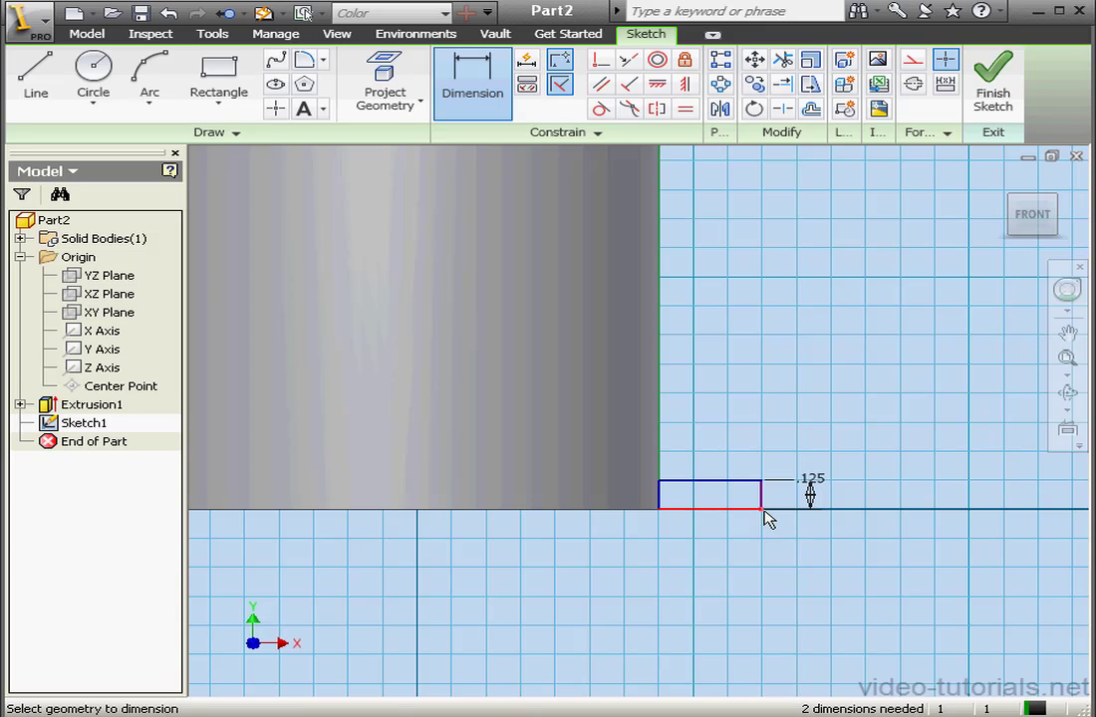
Step: Dimension the horizontal distance from the sketch origin to the rectangle's outer side and set it to 1.25 in
left_click(1067, 391)
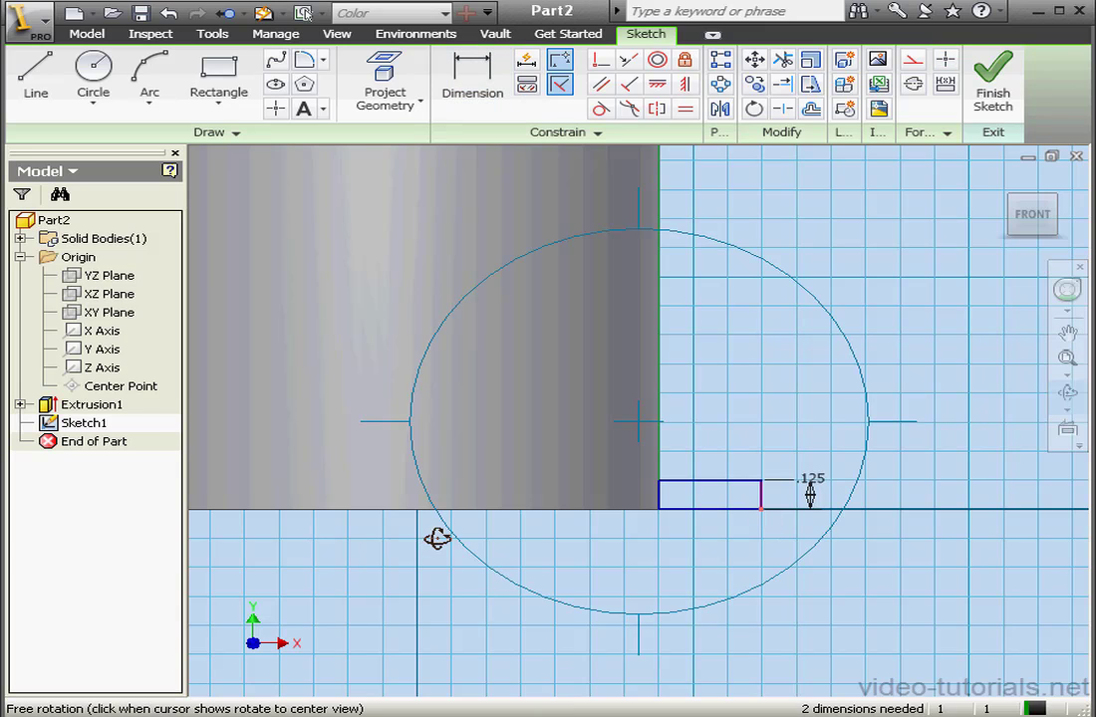
left_click_drag(512, 539, 496, 511)
key("Escape")
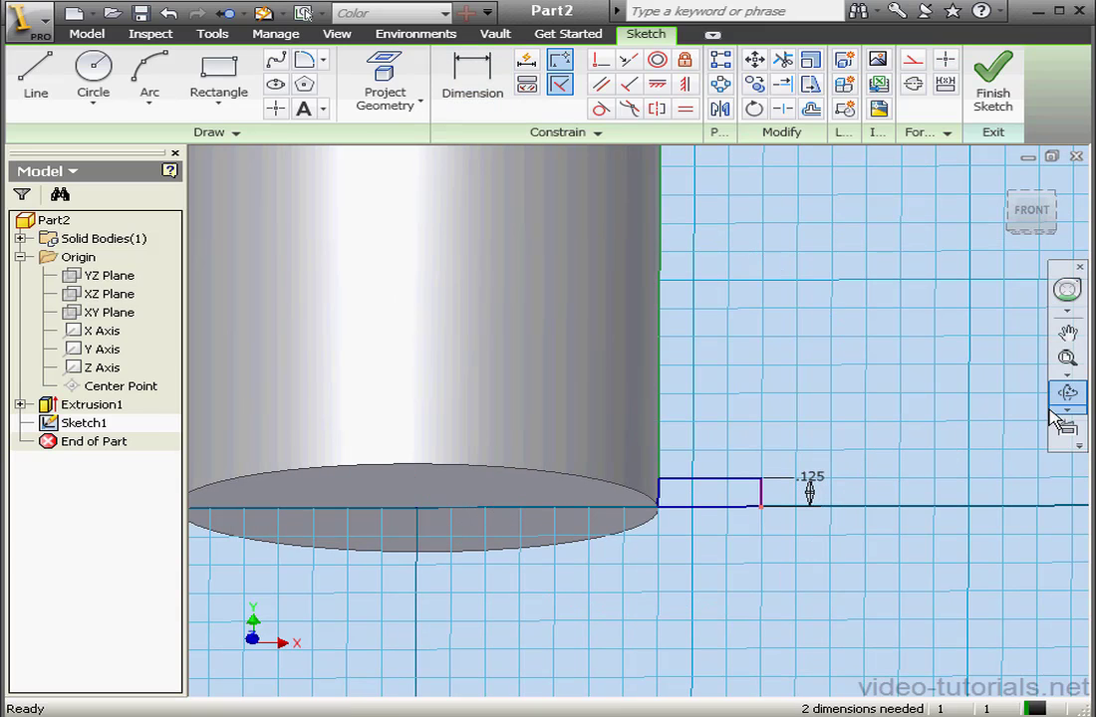
key("d")
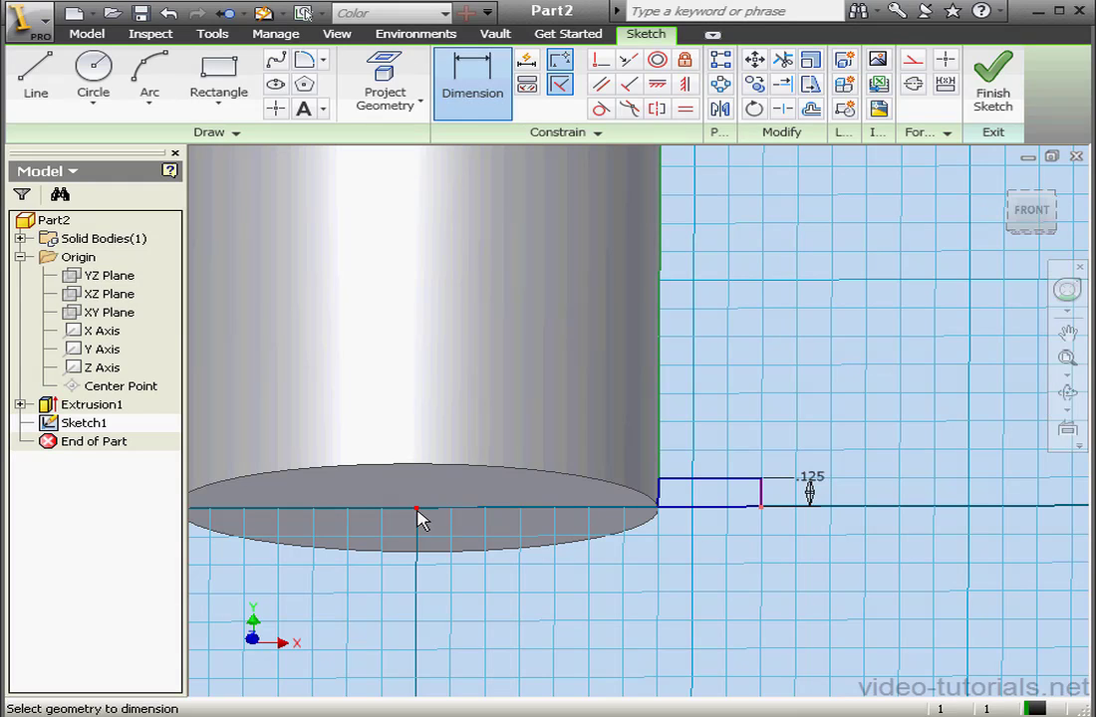
left_click(416, 508)
left_click(761, 498)
left_click(660, 569)
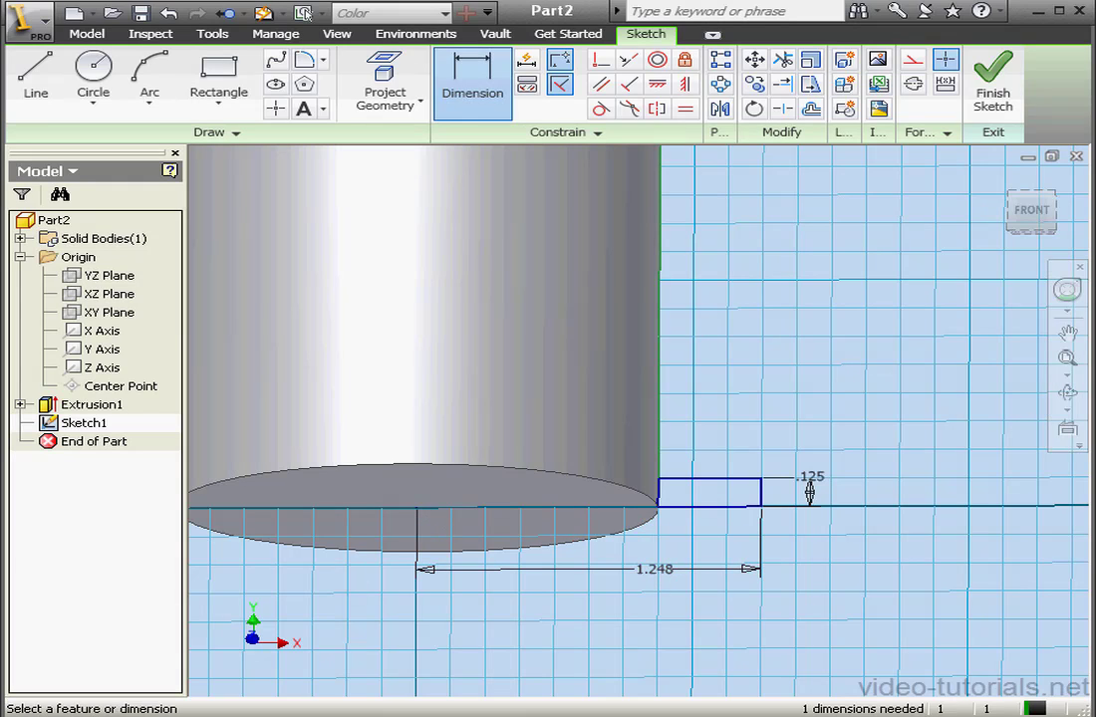
left_click_drag(547, 604, 742, 480)
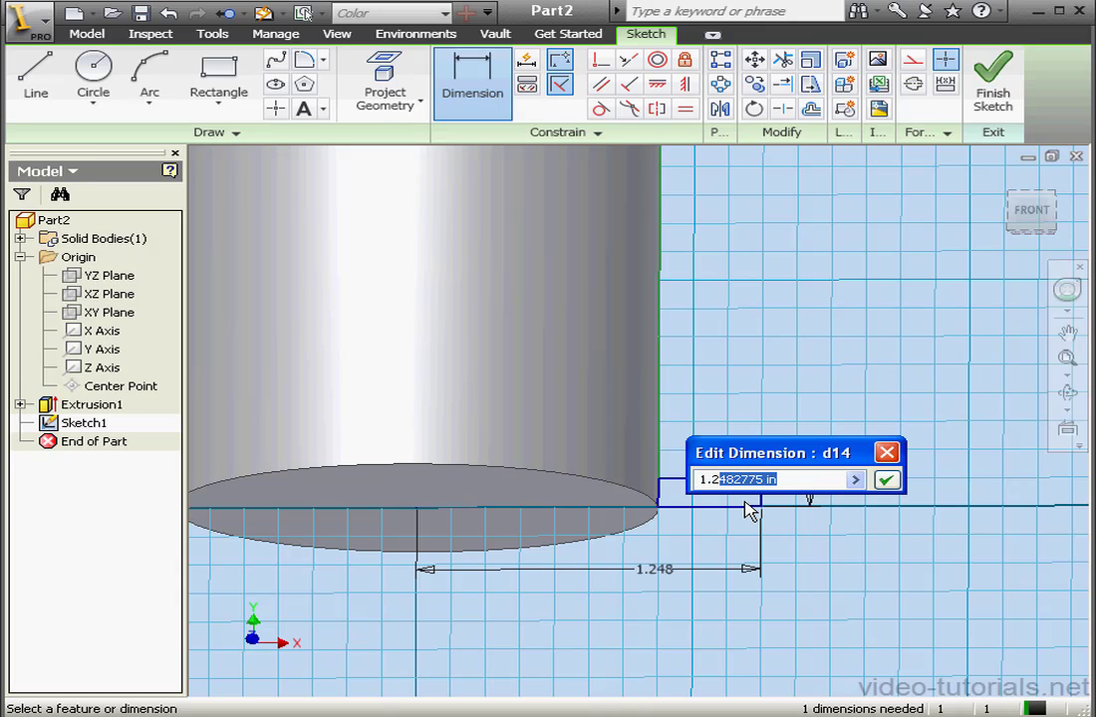
type("5")
left_click(885, 480)
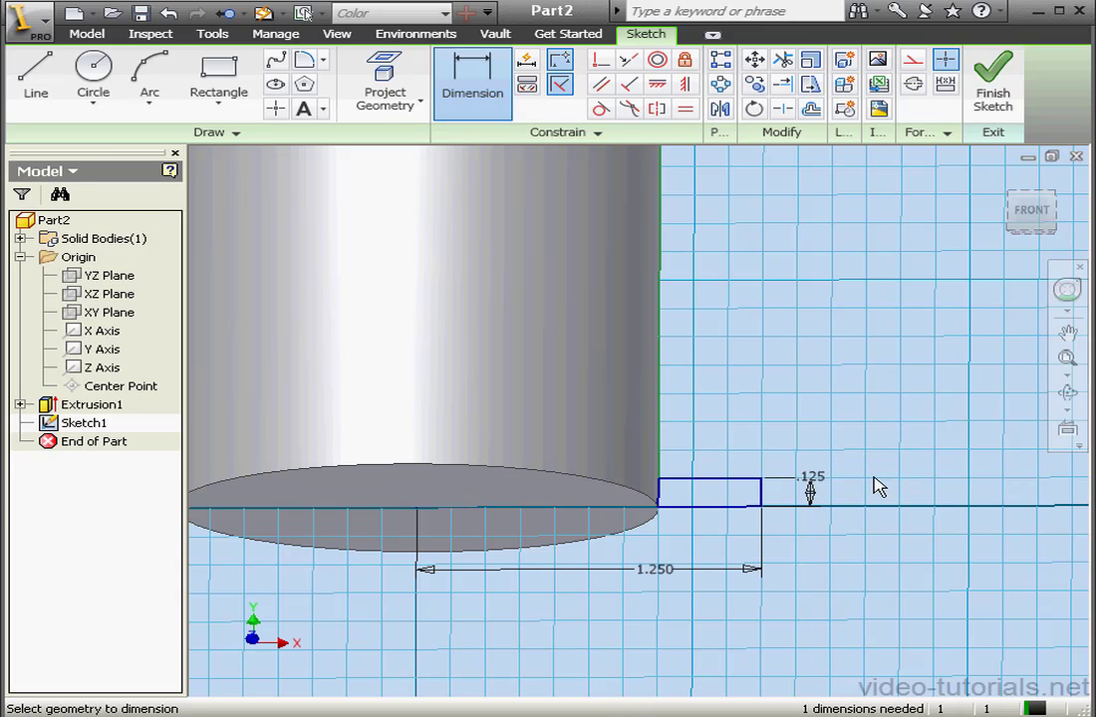
right_click(897, 347)
left_click(955, 361)
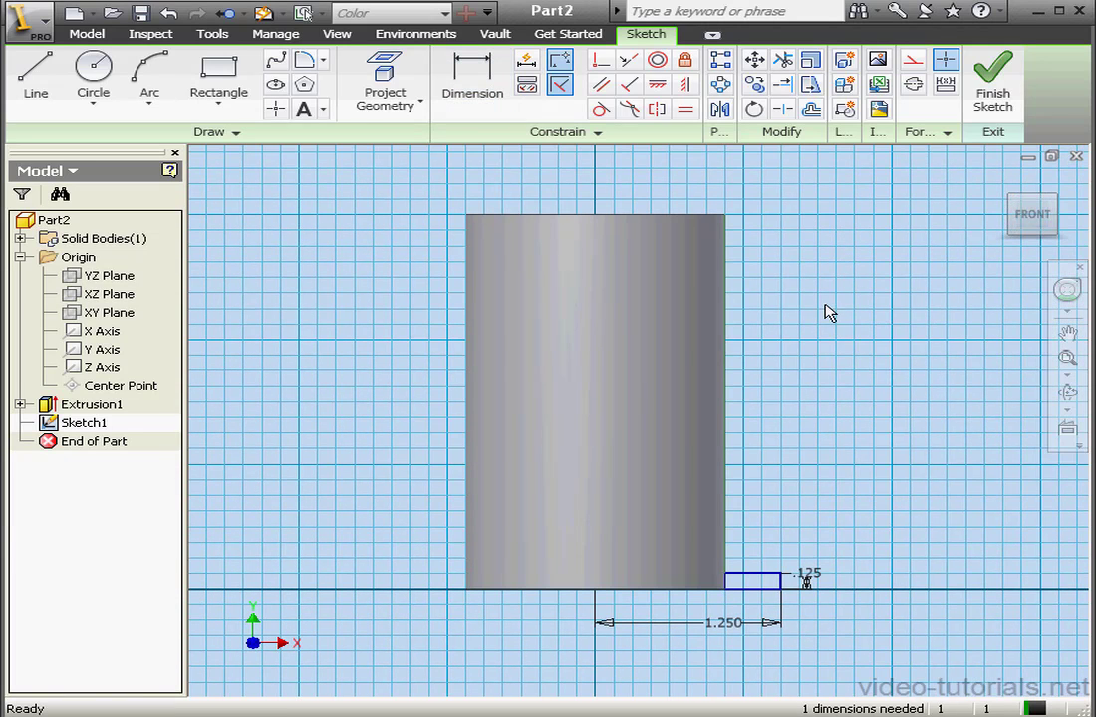
Step: Slice the graphics at the sketch plane and convert the vertical line inside the cylinder to a centerline
right_click(825, 304)
left_click(890, 613)
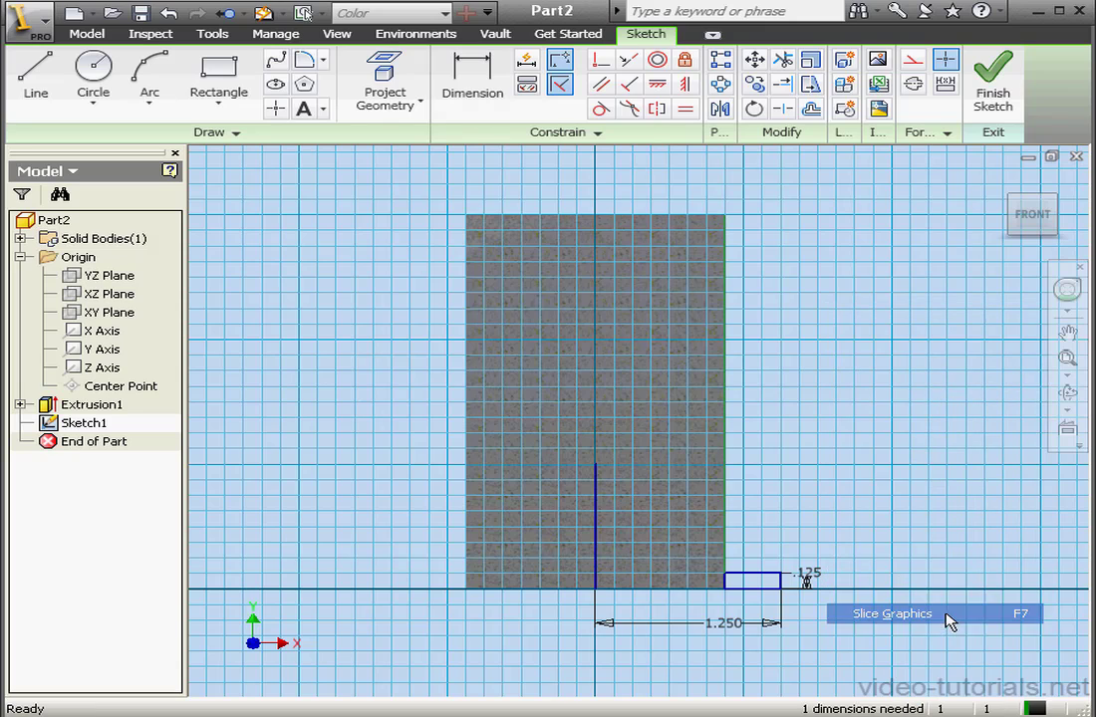
left_click(597, 506)
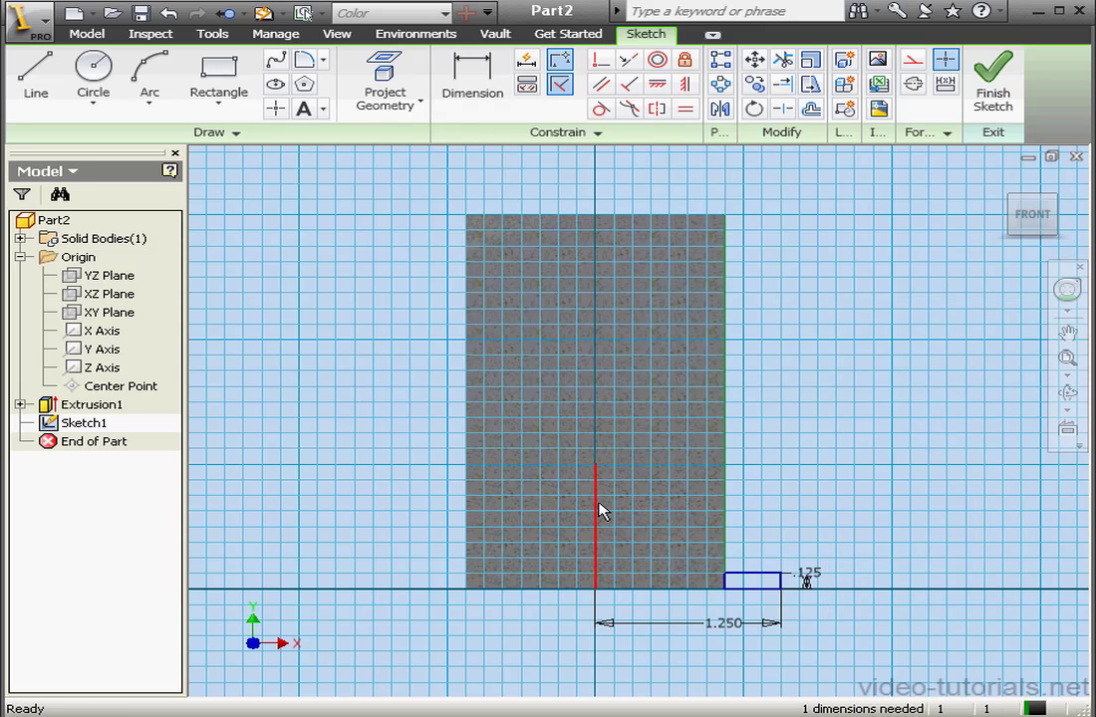
left_click(913, 85)
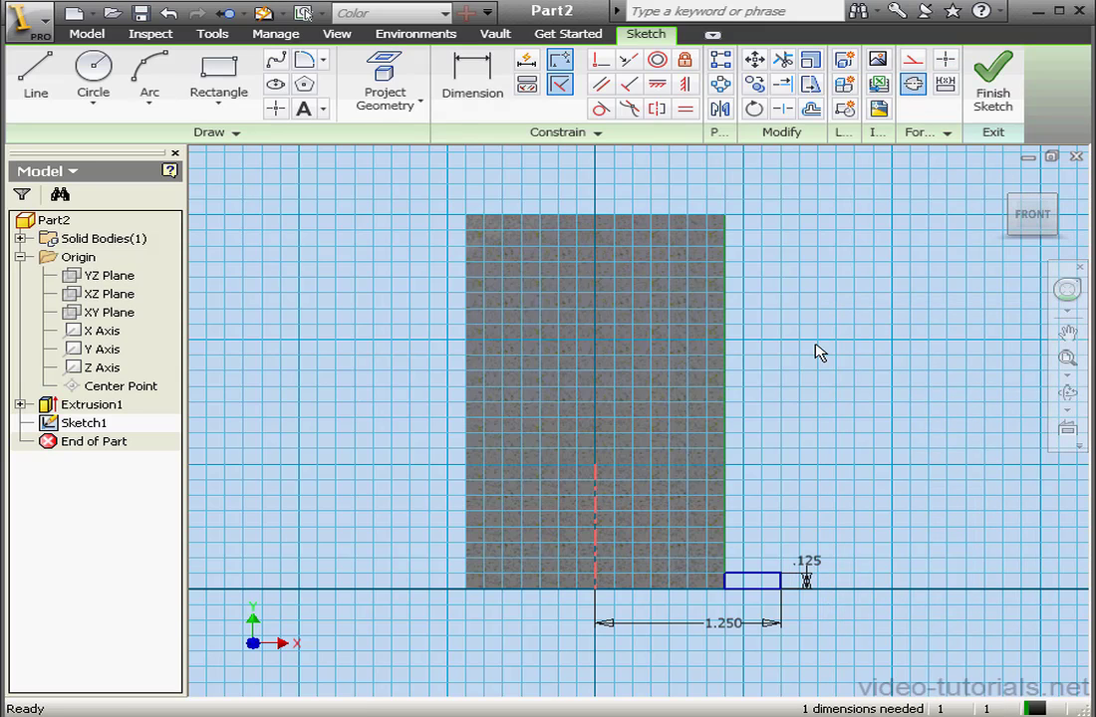
Step: Dimension the centerline's length, set it to 1 in, and finish the sketch
left_click(472, 85)
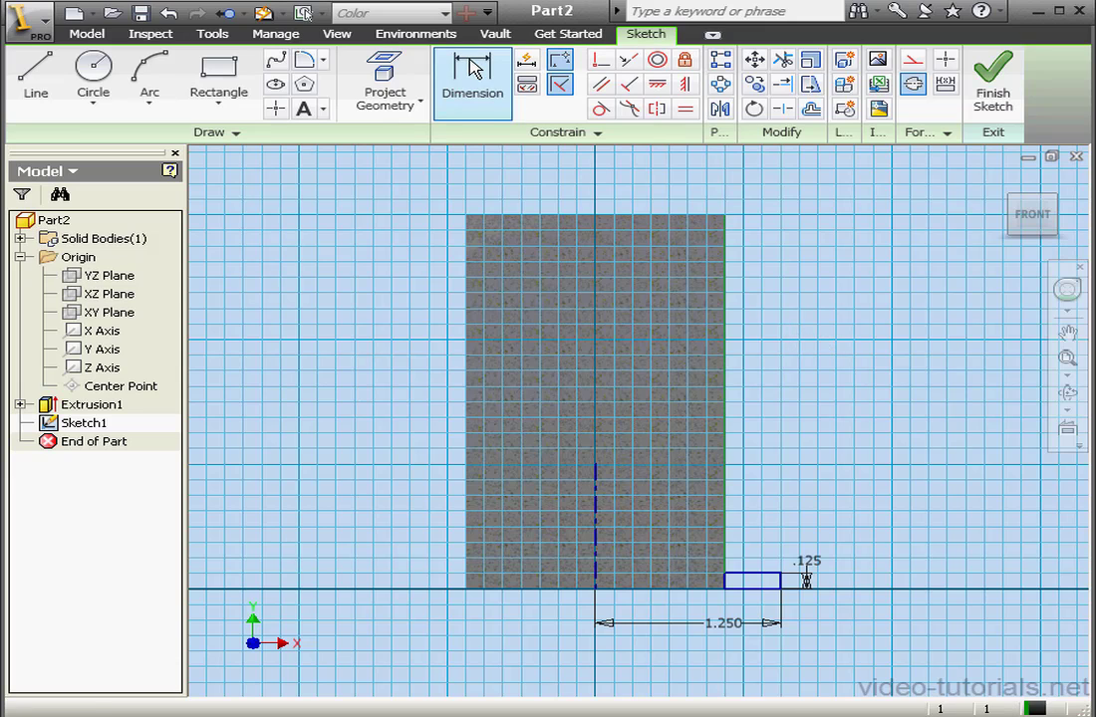
left_click(597, 518)
left_click(539, 510)
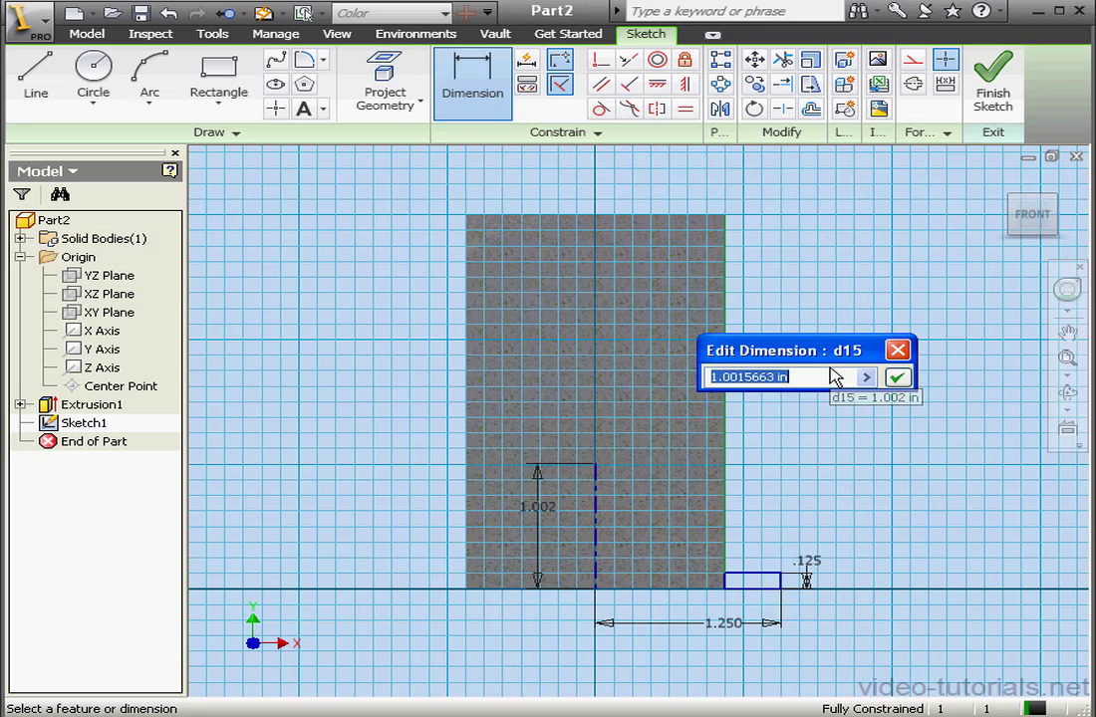
type("1")
left_click(899, 378)
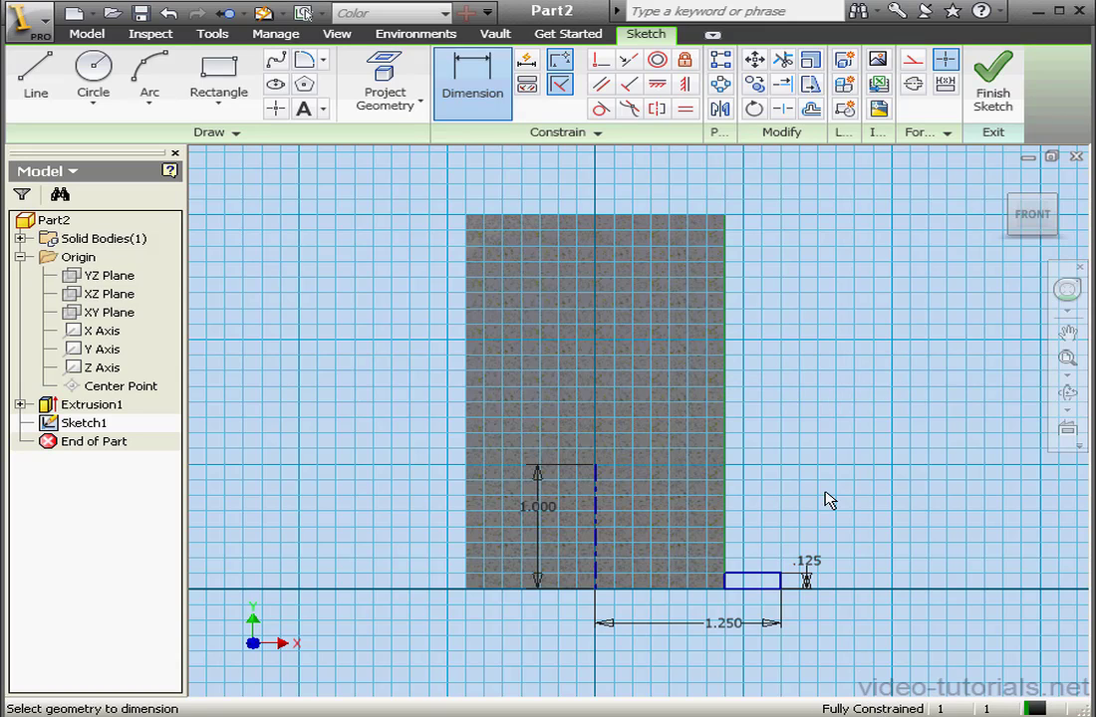
left_click(989, 95)
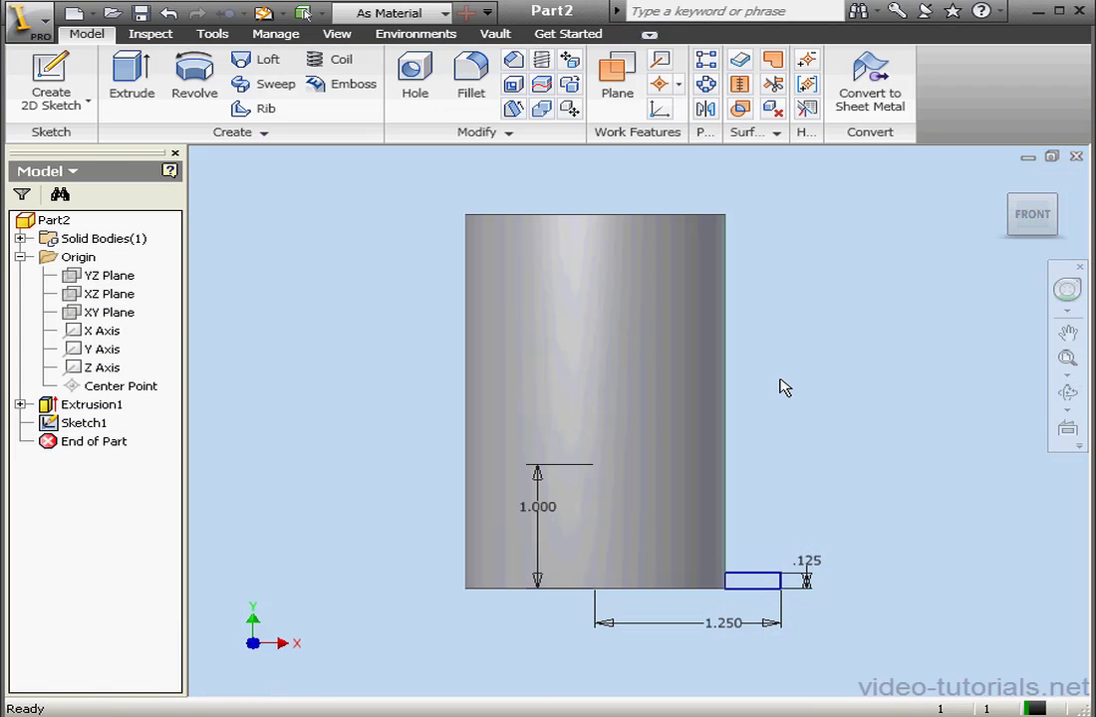
Step: Start a Coil feature in the home view with the rectangle as profile and the centerline as axis
left_click(1003, 179)
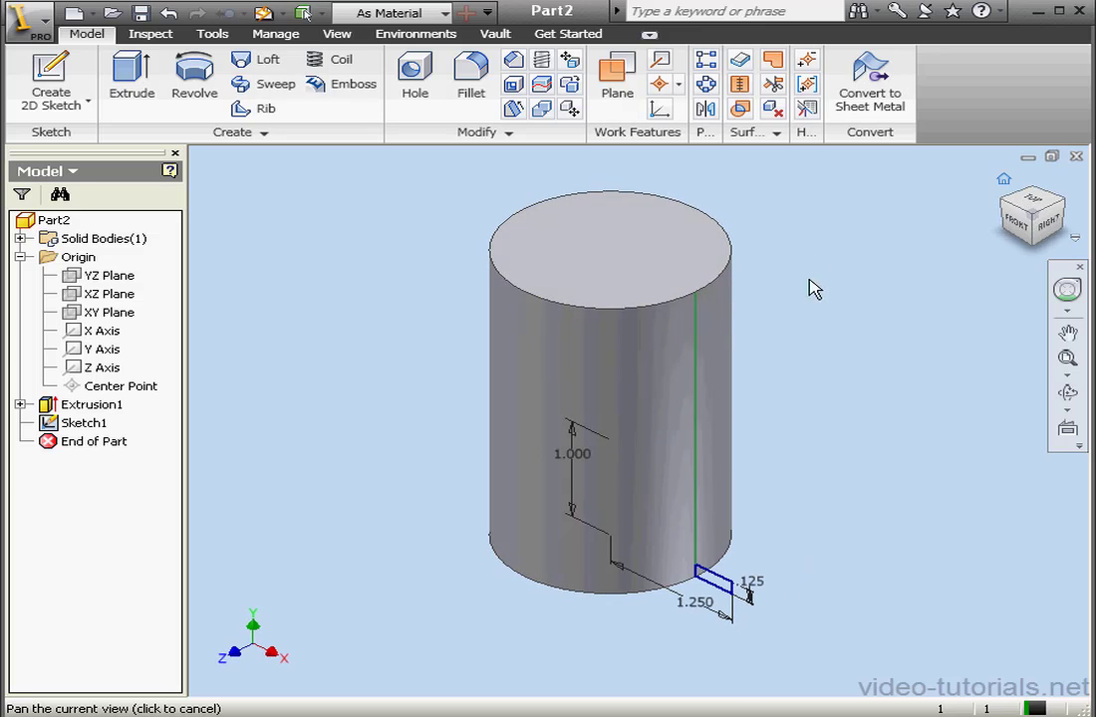
left_click(349, 62)
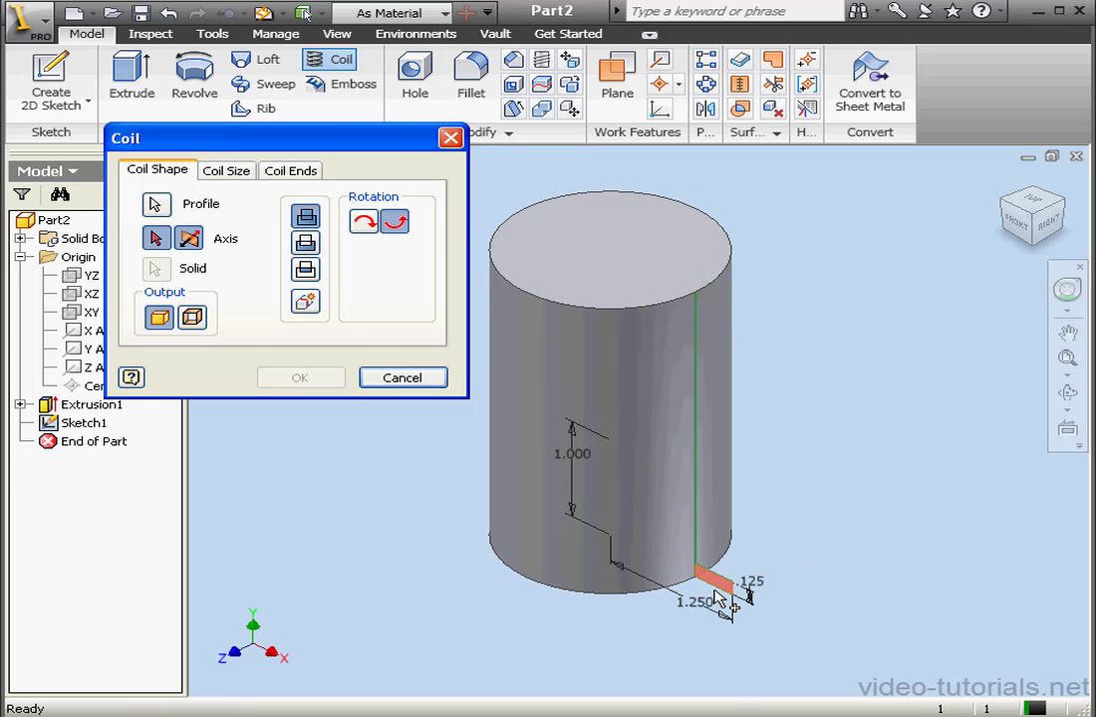
left_click(610, 505)
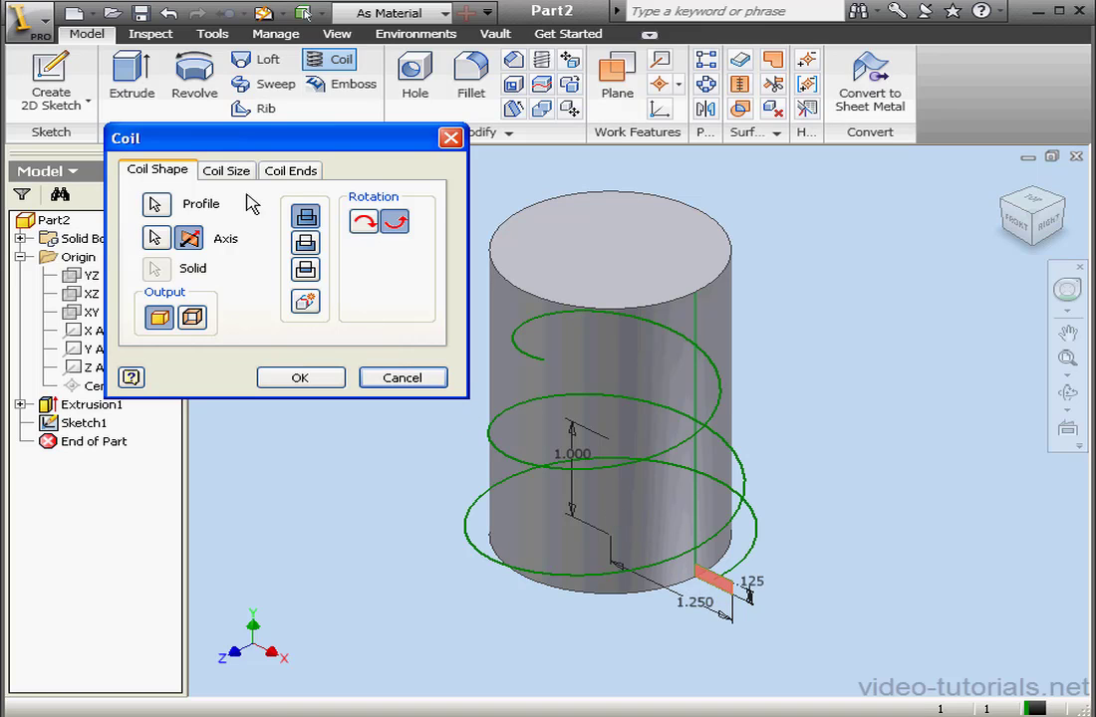
Step: Size the coil by Revolution and Height with 3 revolutions, a height of 3 in and a taper of 0
left_click(226, 170)
left_click(353, 219)
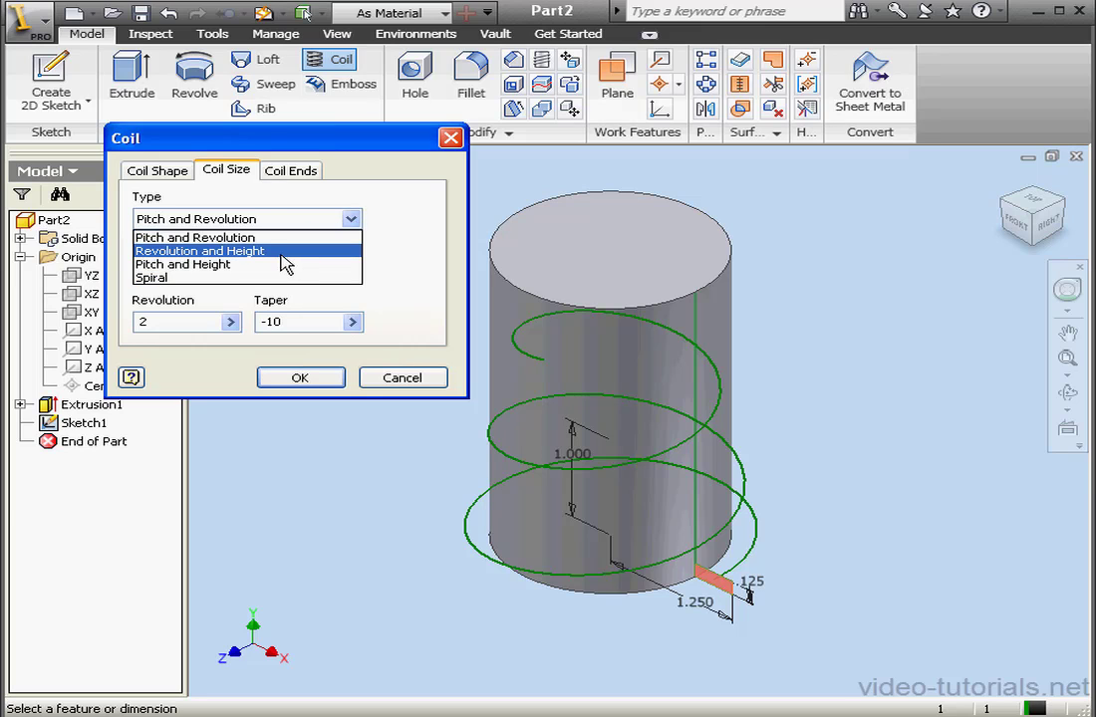
left_click(297, 252)
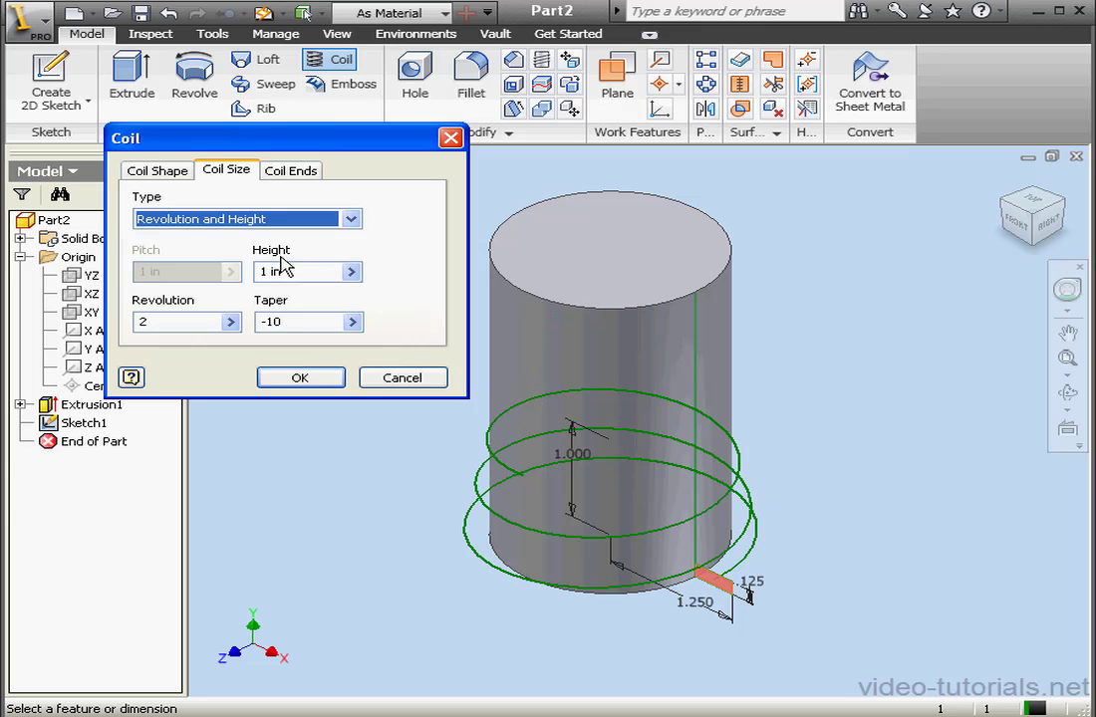
double_click(144, 322)
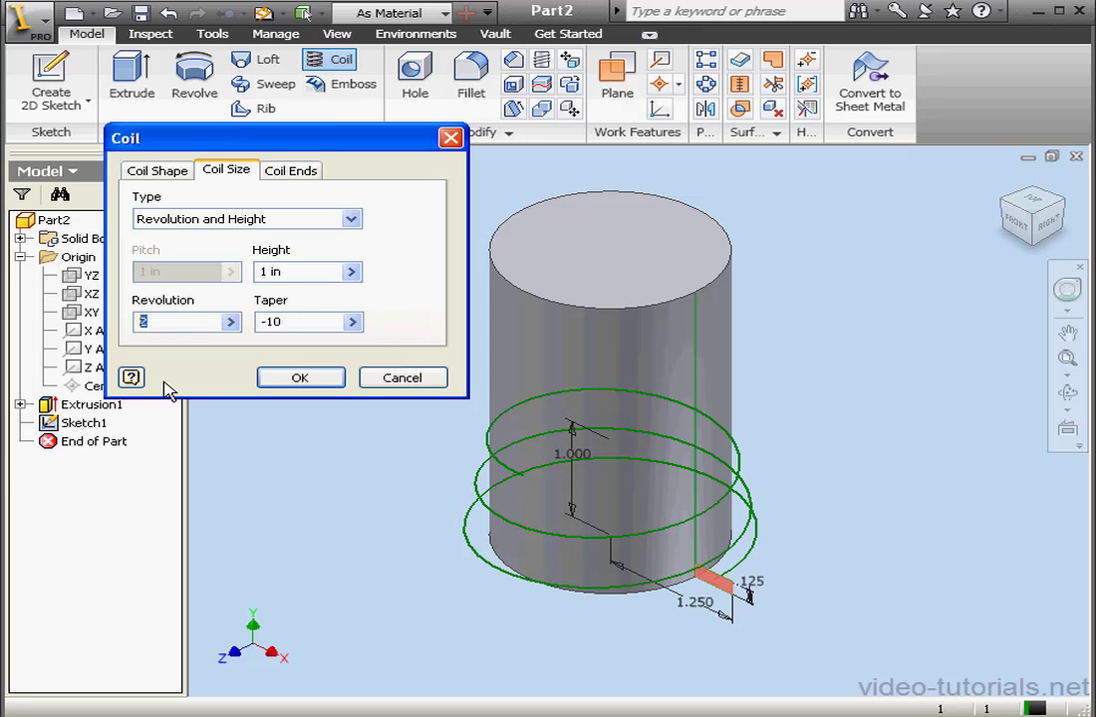
type("3")
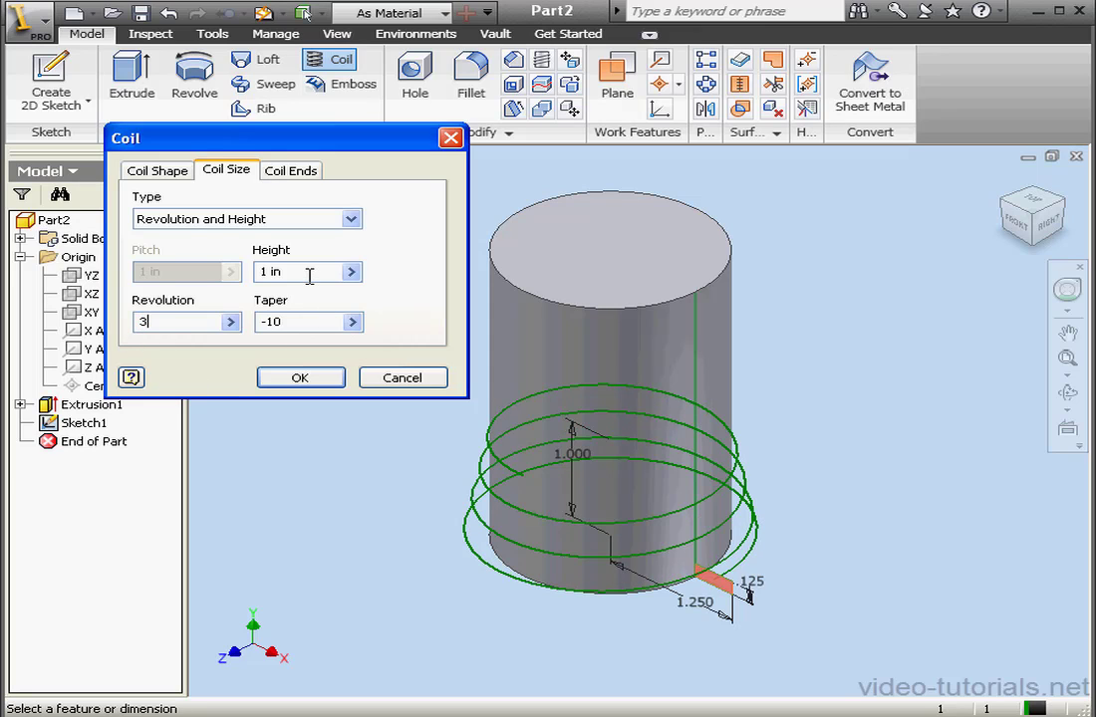
double_click(261, 273)
type("3")
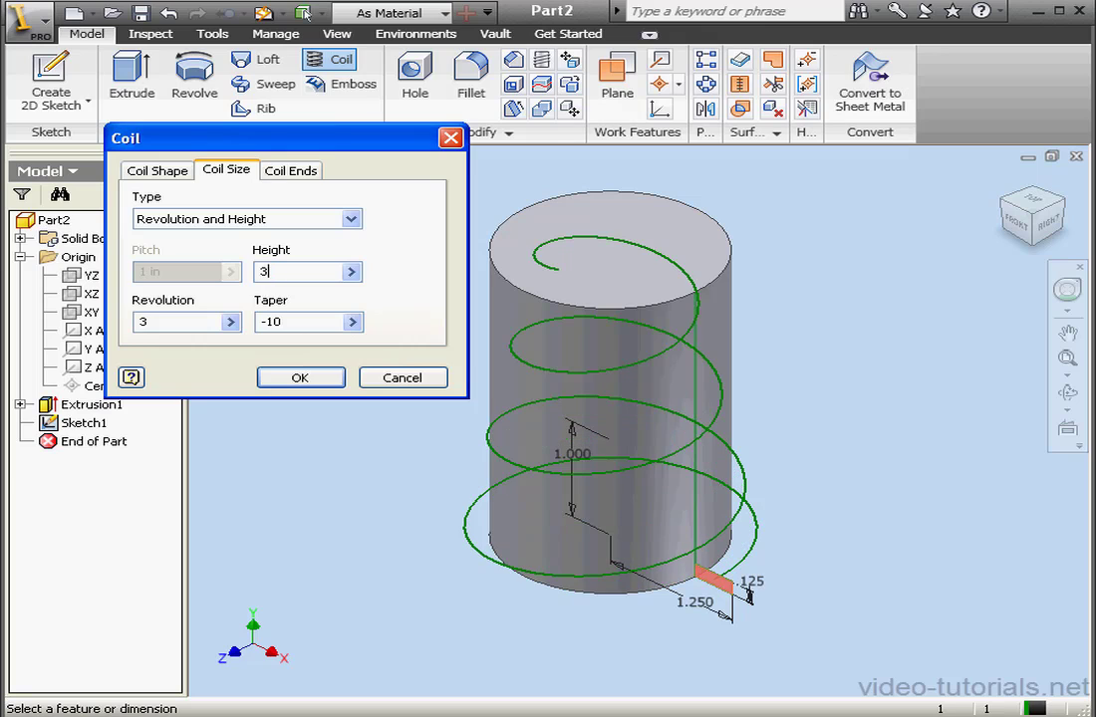
left_click_drag(297, 316, 257, 319)
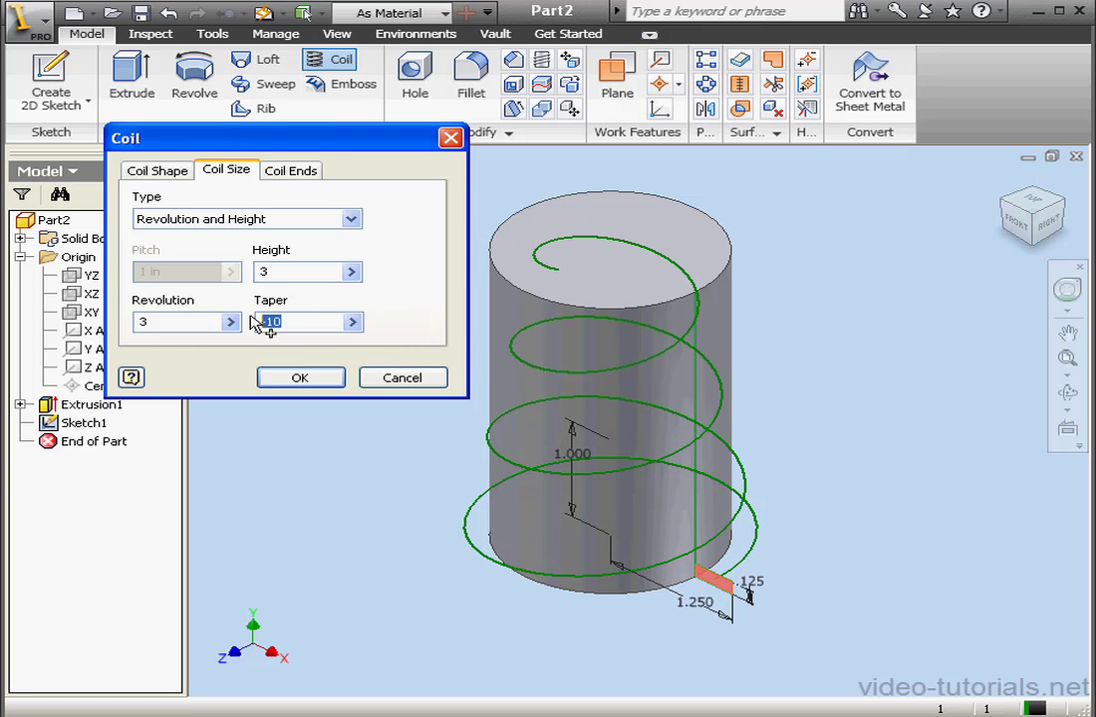
type("0")
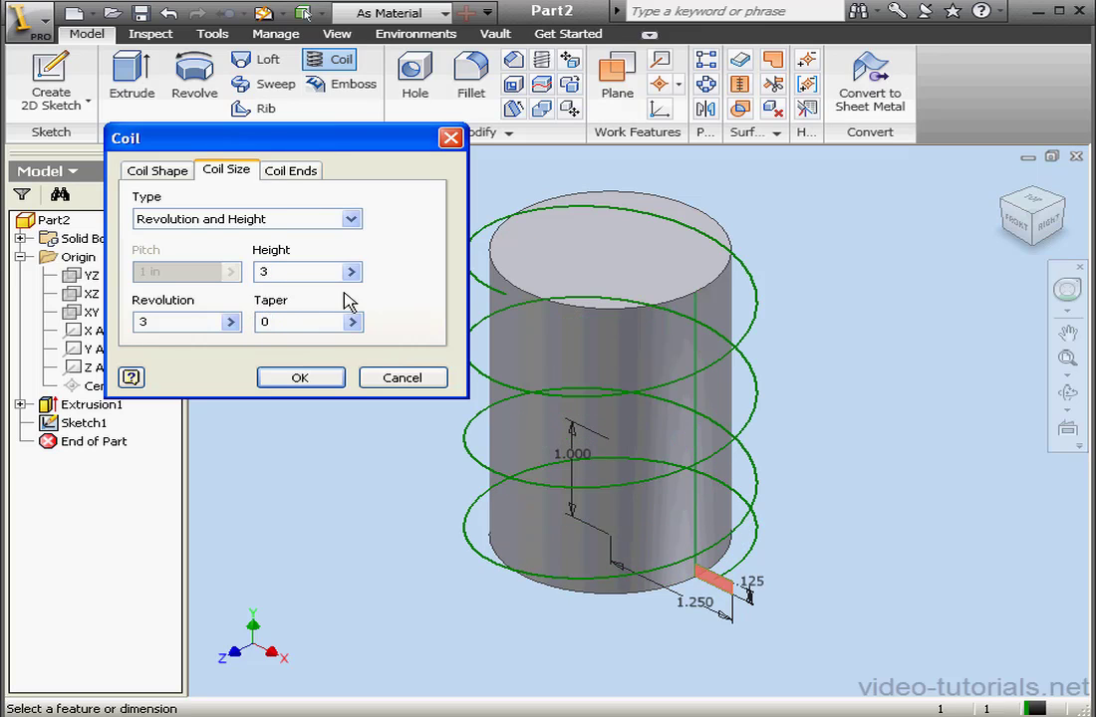
Step: Set the flat angle at the coil's start to 90 degrees
left_click(291, 171)
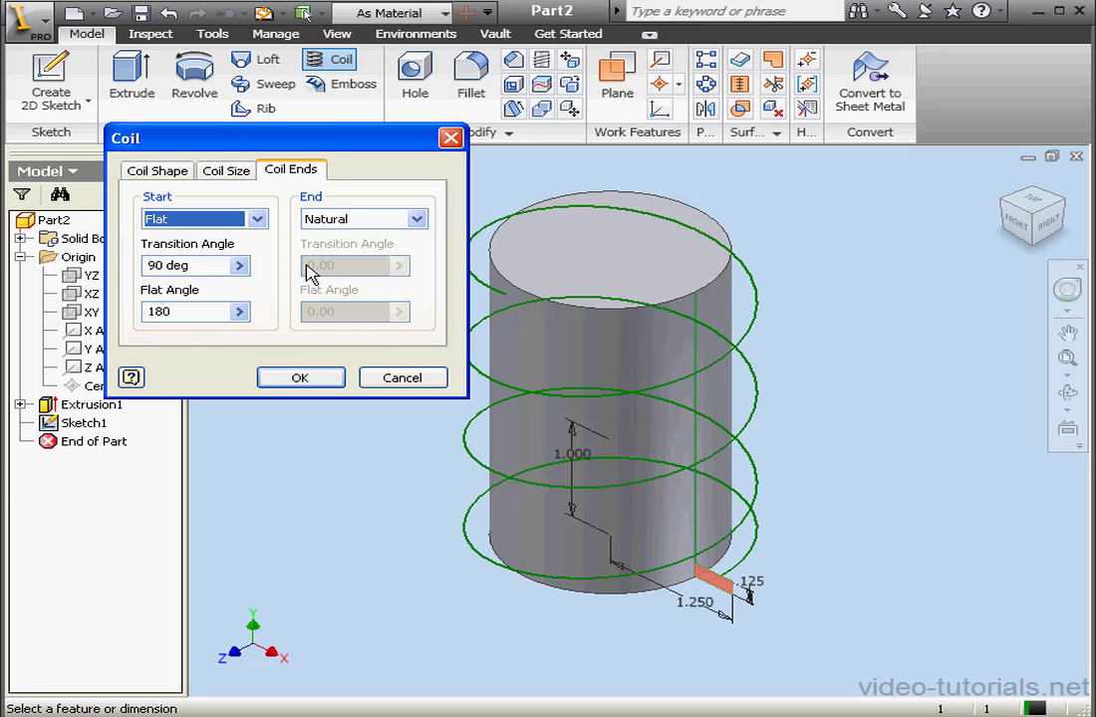
left_click(178, 311)
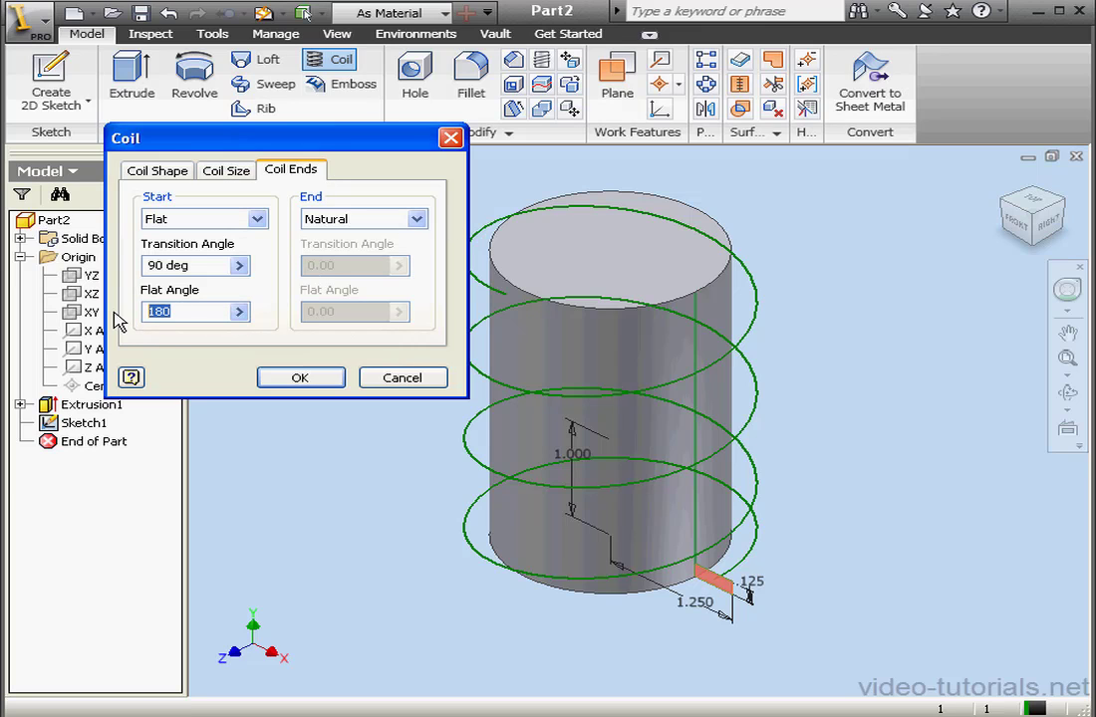
type("90")
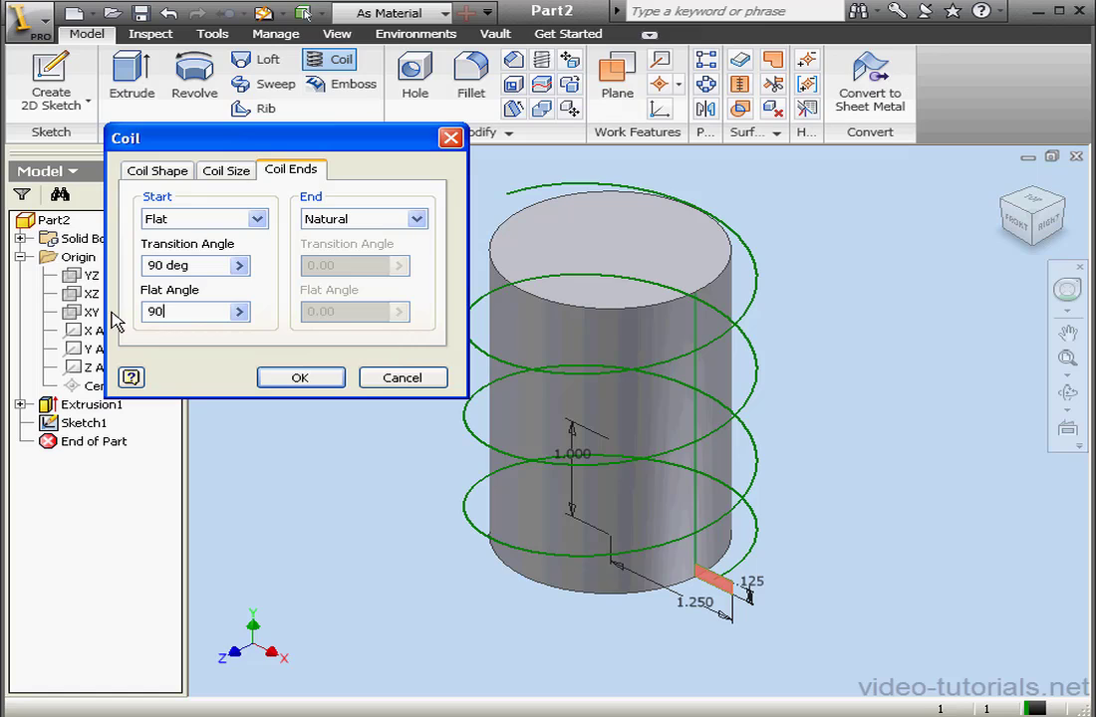
Step: Make the coil's end Flat with a 90-degree transition angle and a 90-degree flat angle, and try to create the coil
left_click(417, 219)
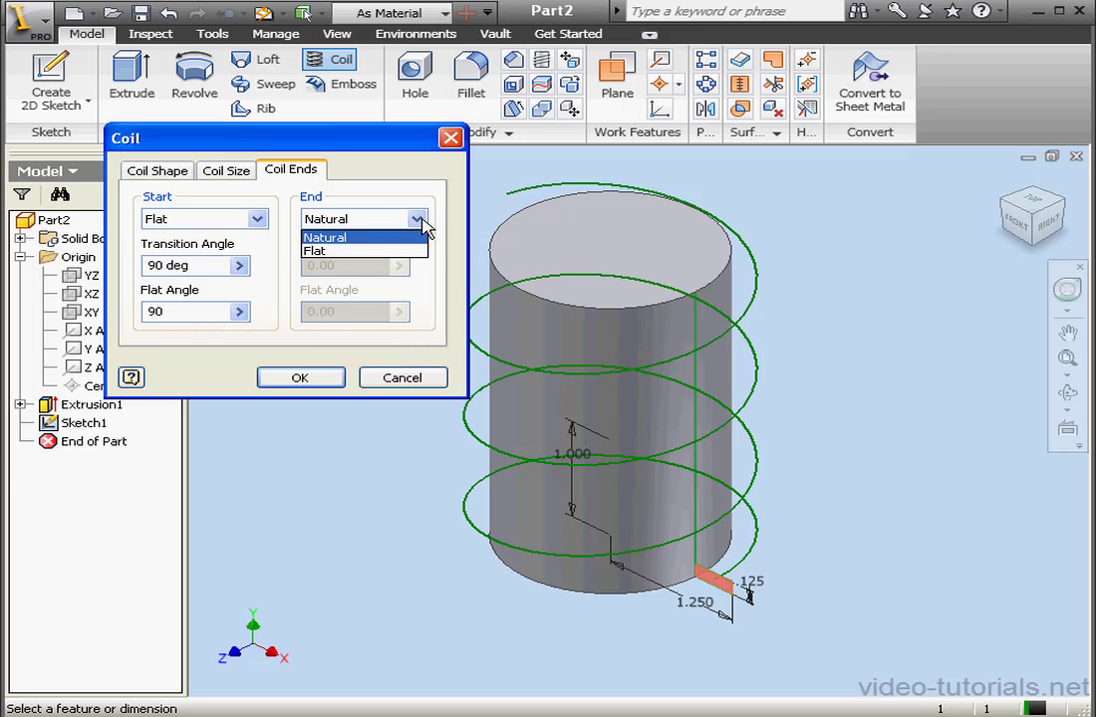
left_click(382, 251)
left_click(348, 265)
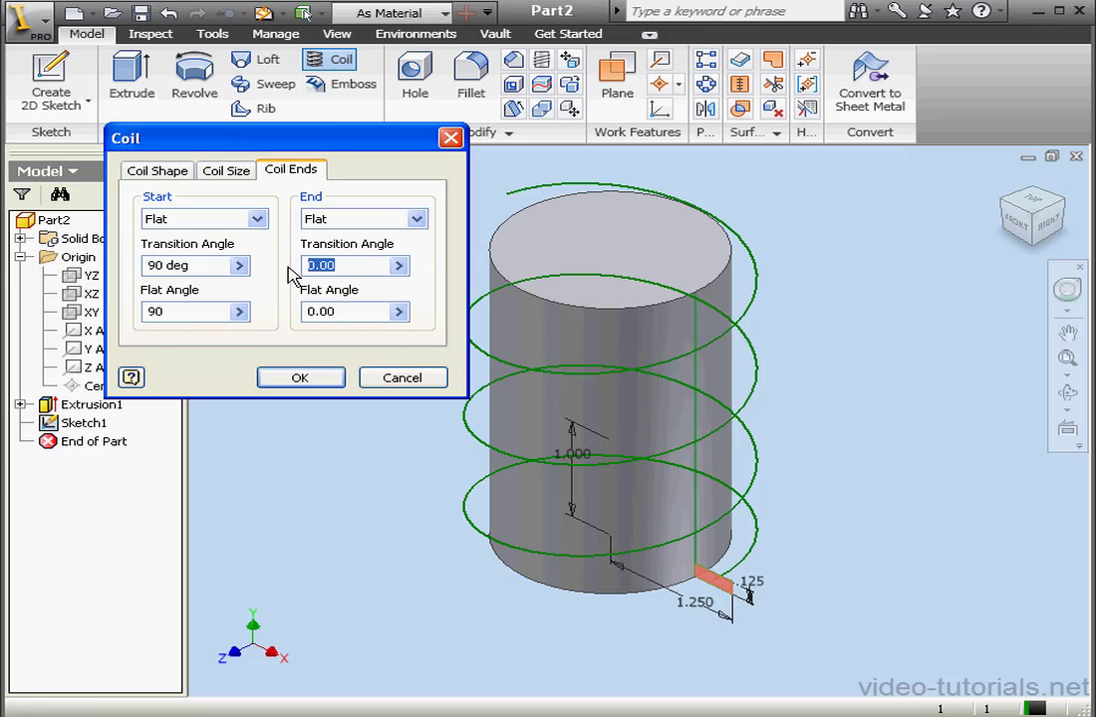
type("90")
key("Tab")
key("Tab")
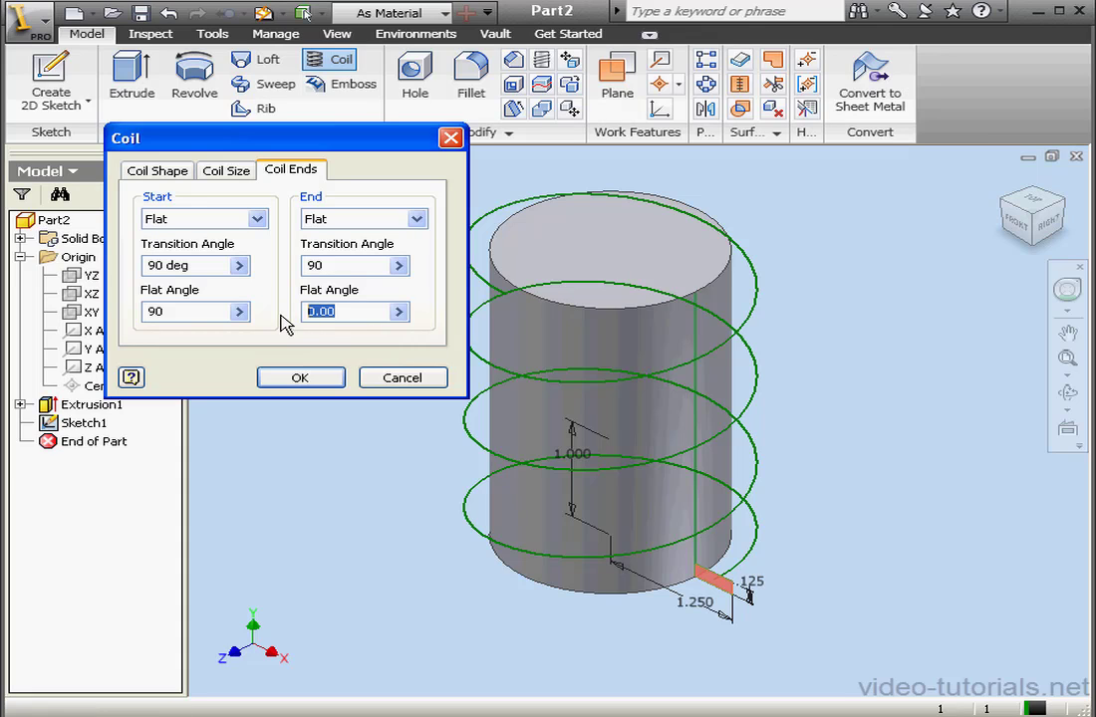
type("90")
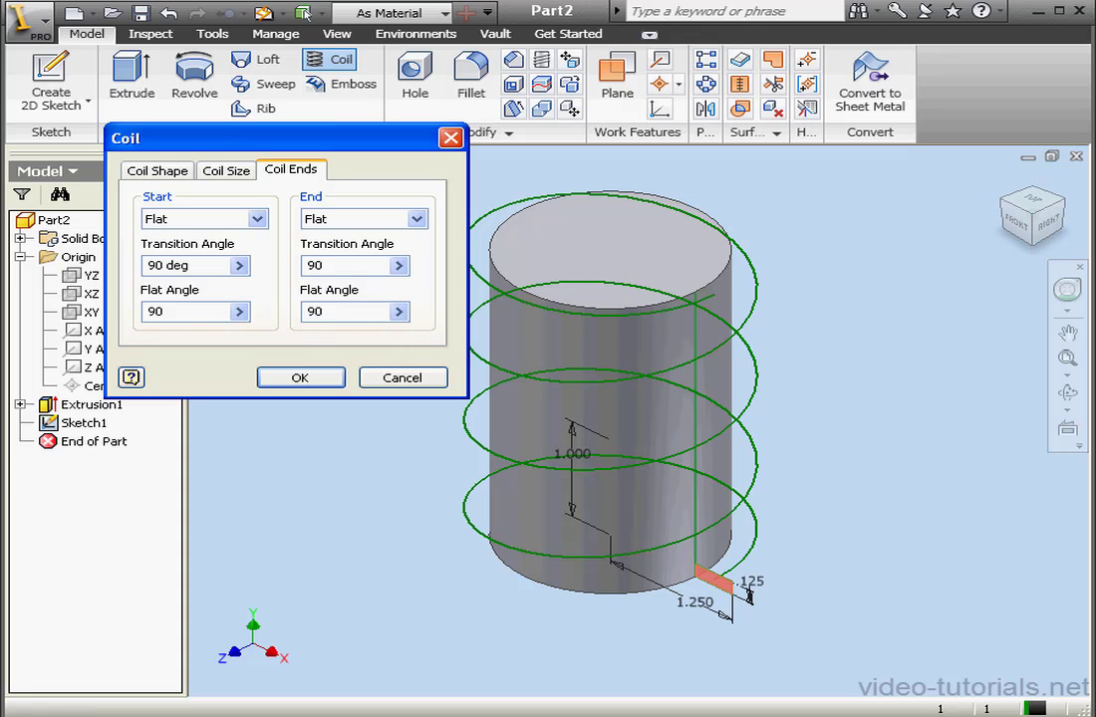
left_click(300, 377)
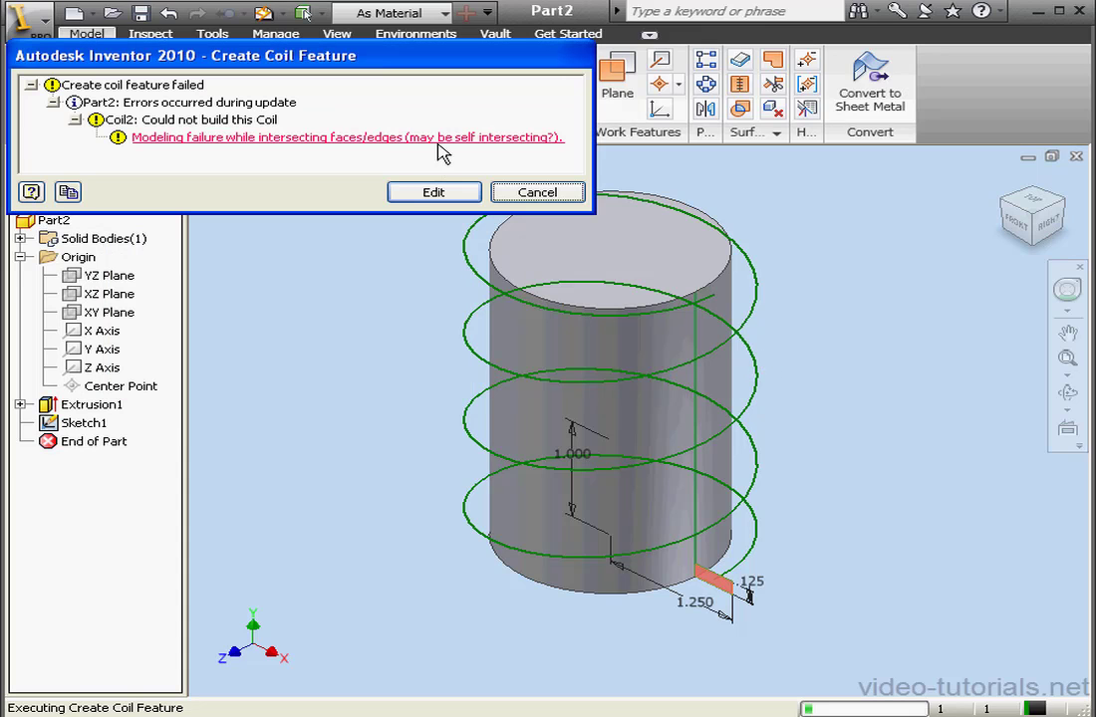
Step: Return to editing the coil, set the start and end flat angles to 30 degrees, and create the feature
left_click(456, 199)
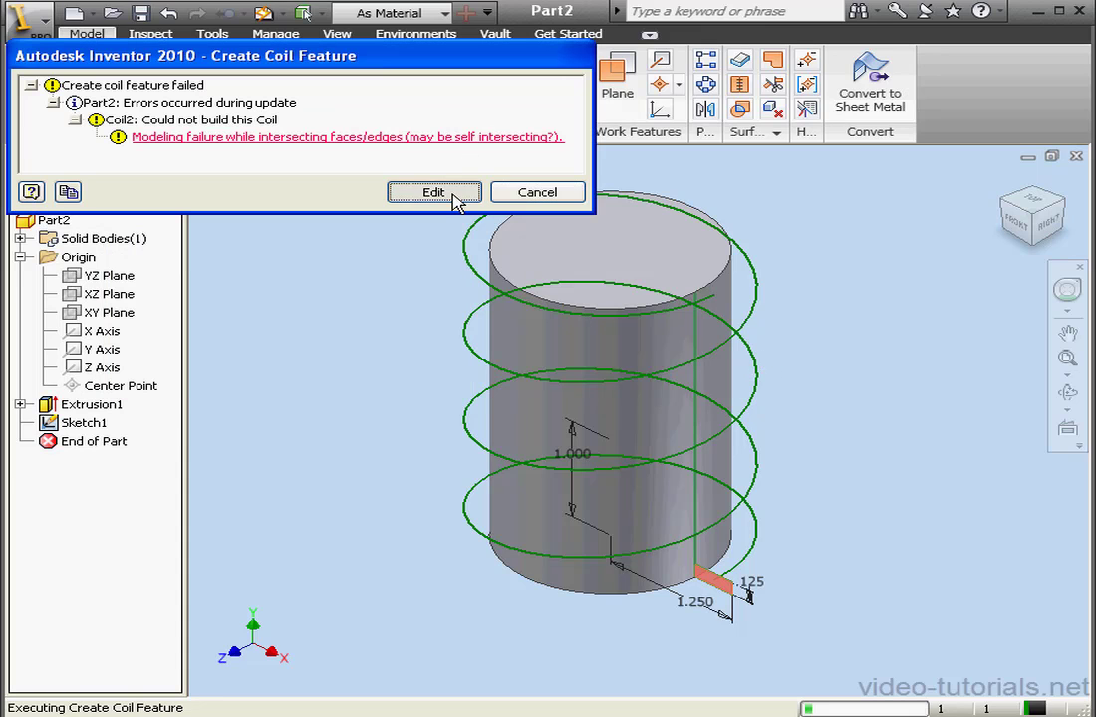
left_click(292, 171)
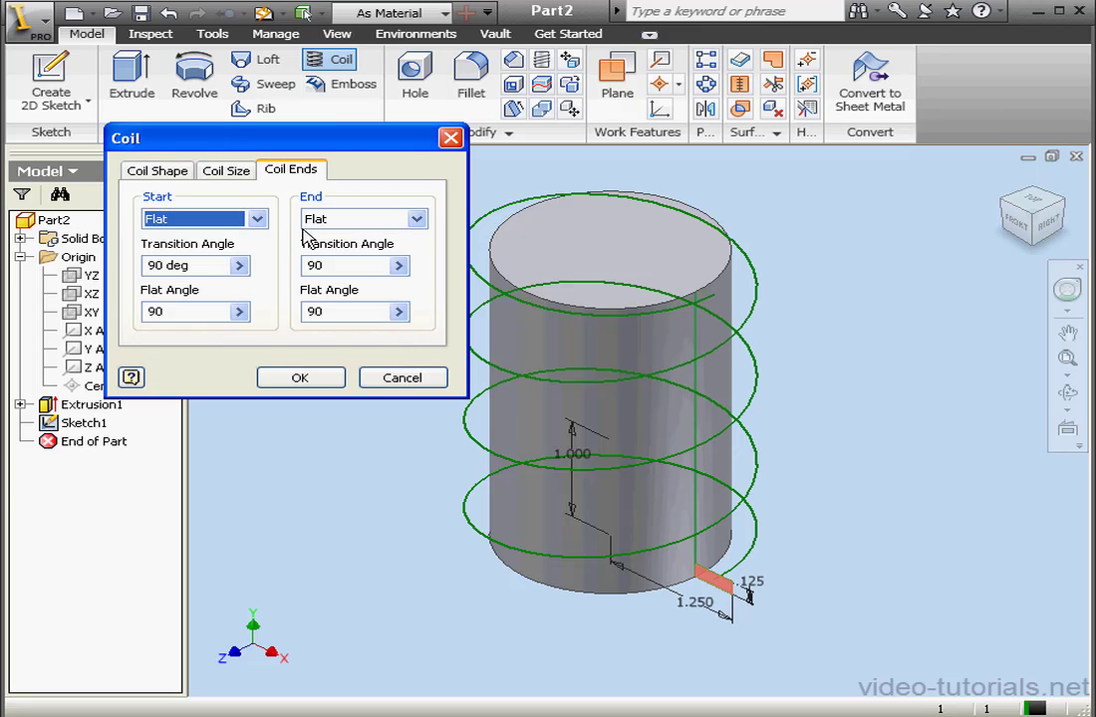
left_click_drag(179, 314, 136, 321)
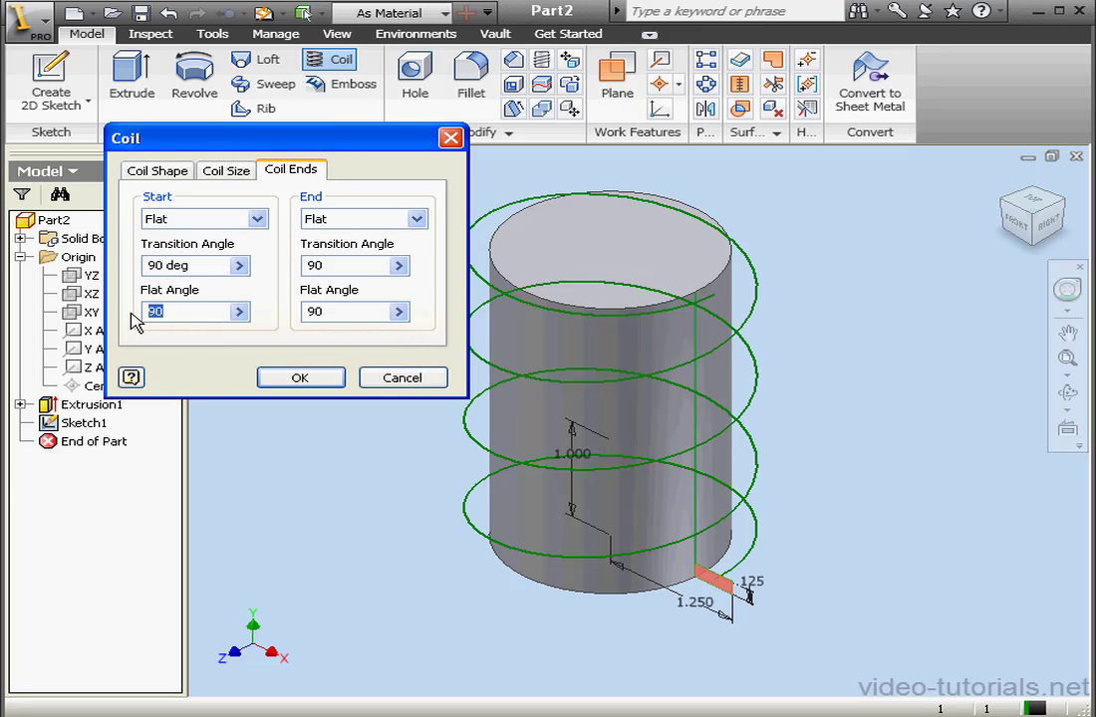
type("30")
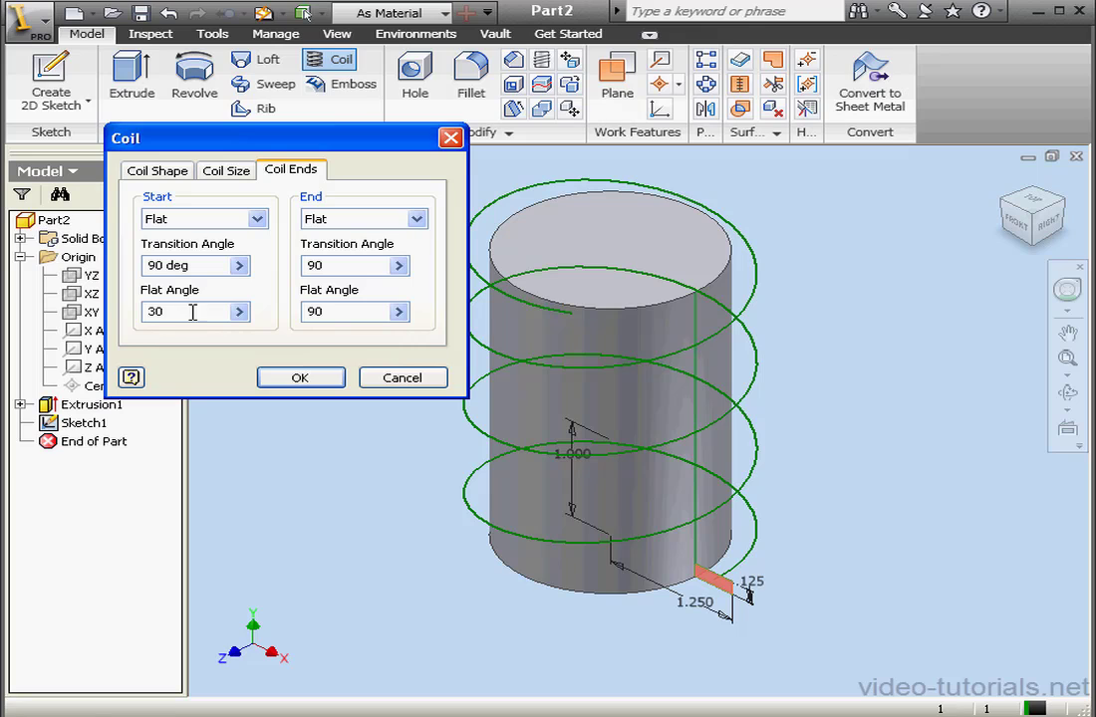
left_click_drag(354, 313, 282, 321)
type("3")
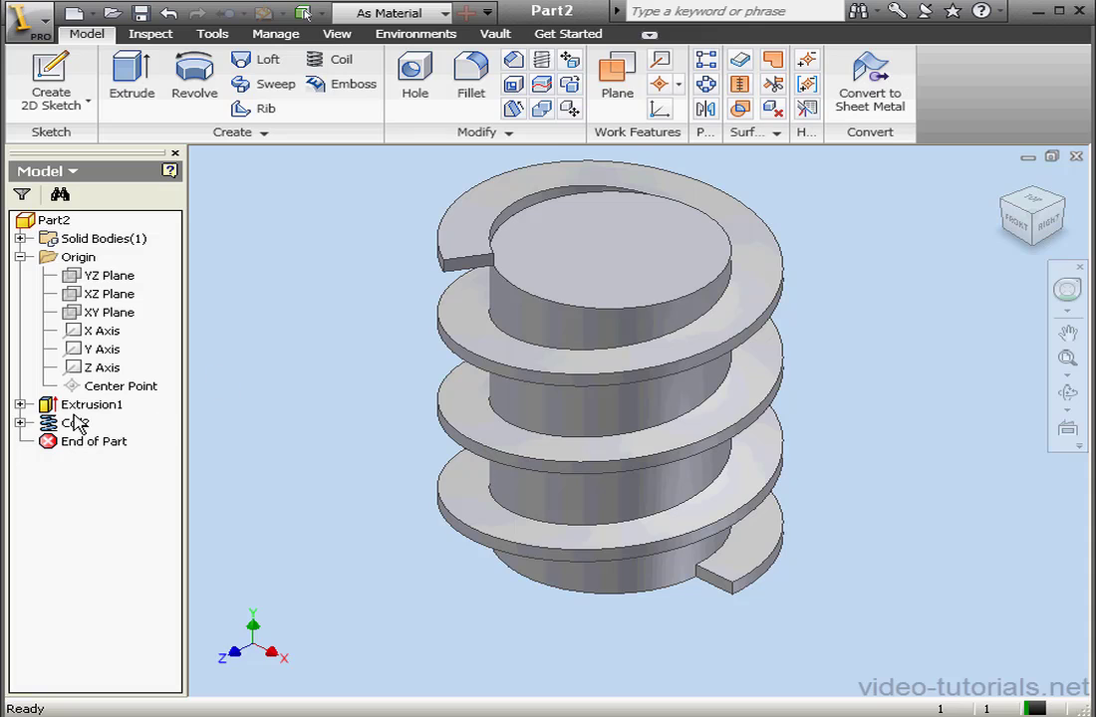
Step: Edit the finished coil, set its height to 2.875 in, and check its flat ends from the side
left_click(20, 422)
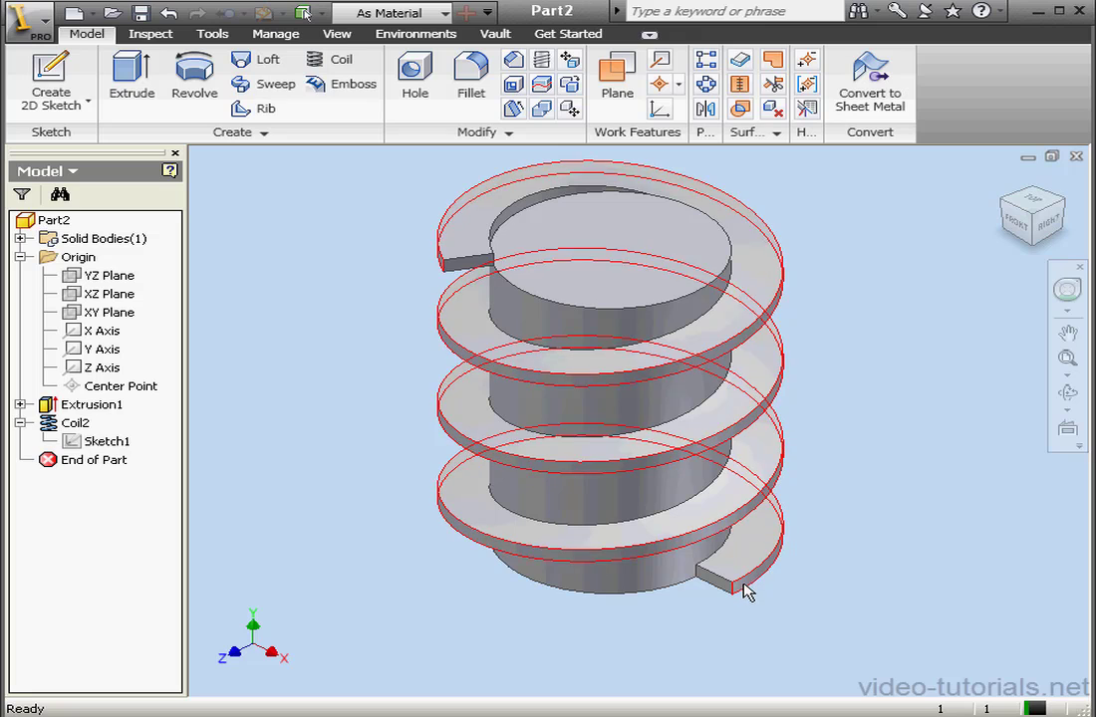
double_click(73, 424)
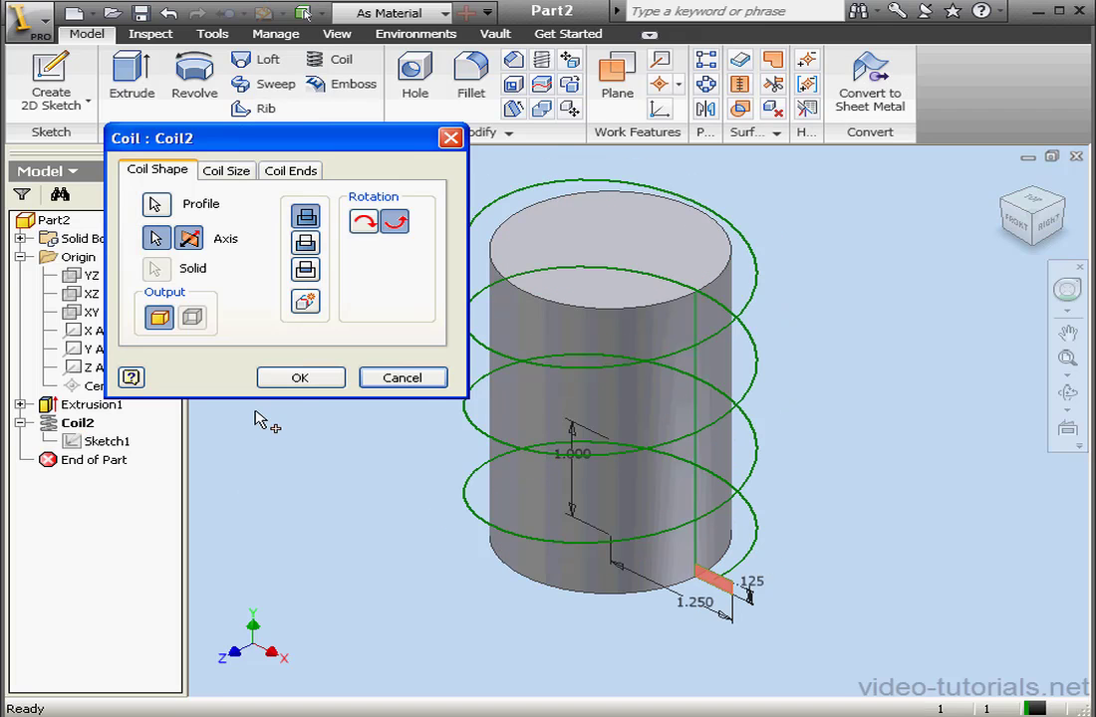
left_click(237, 172)
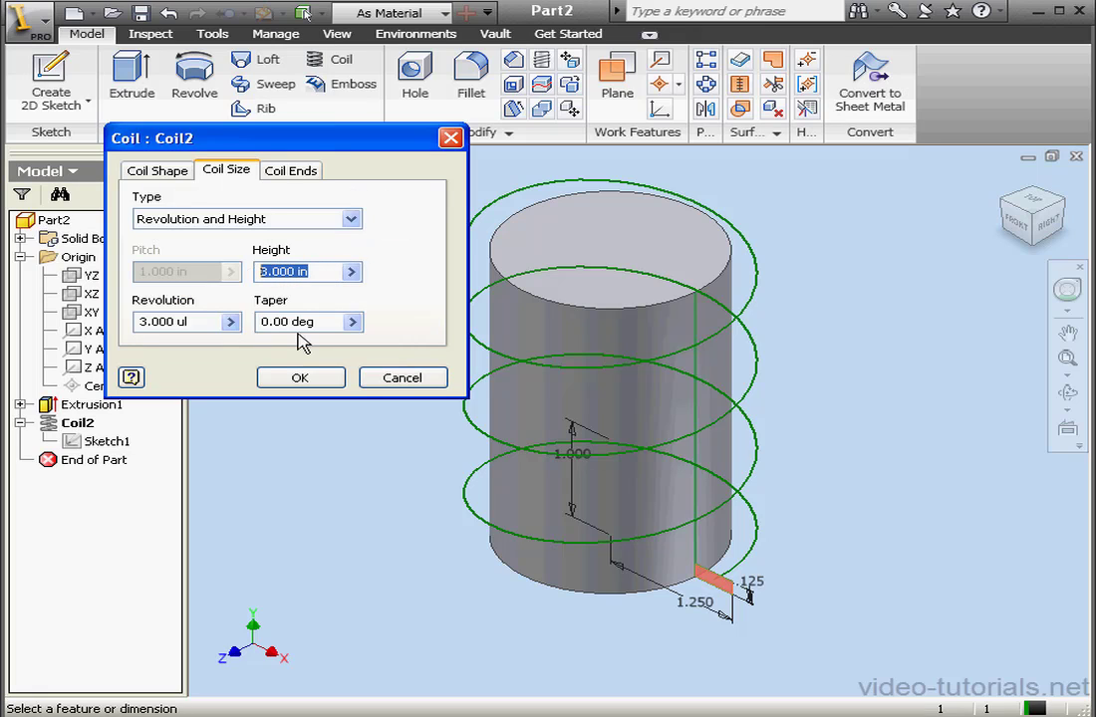
type("2")
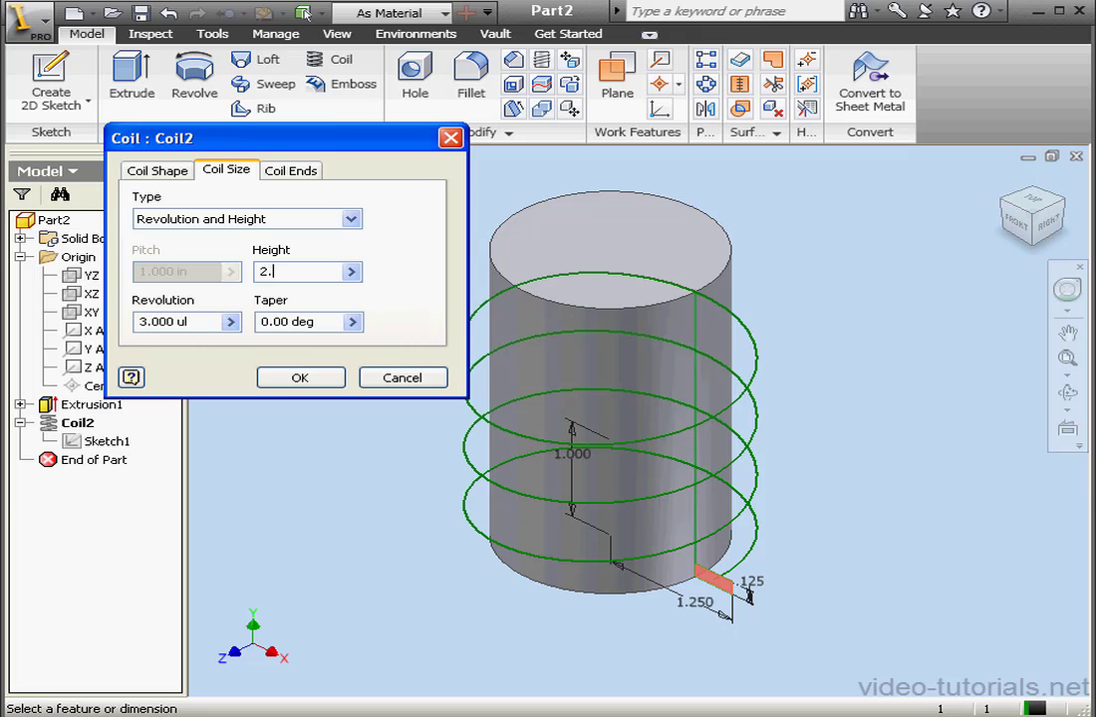
type(".875")
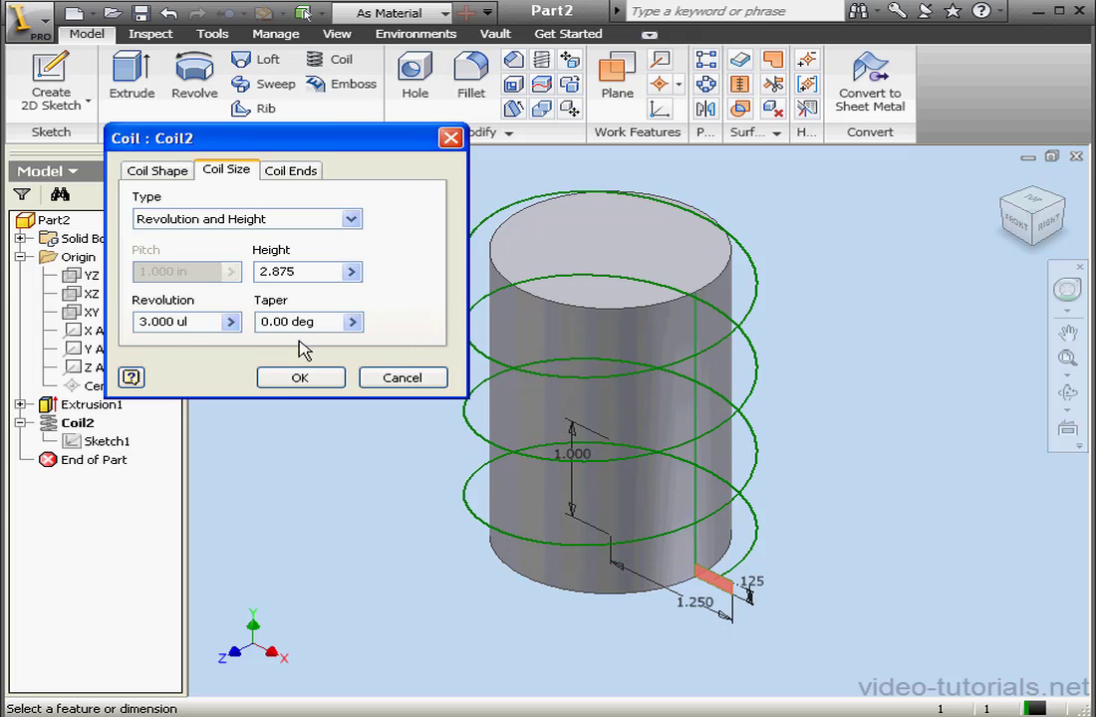
left_click(301, 376)
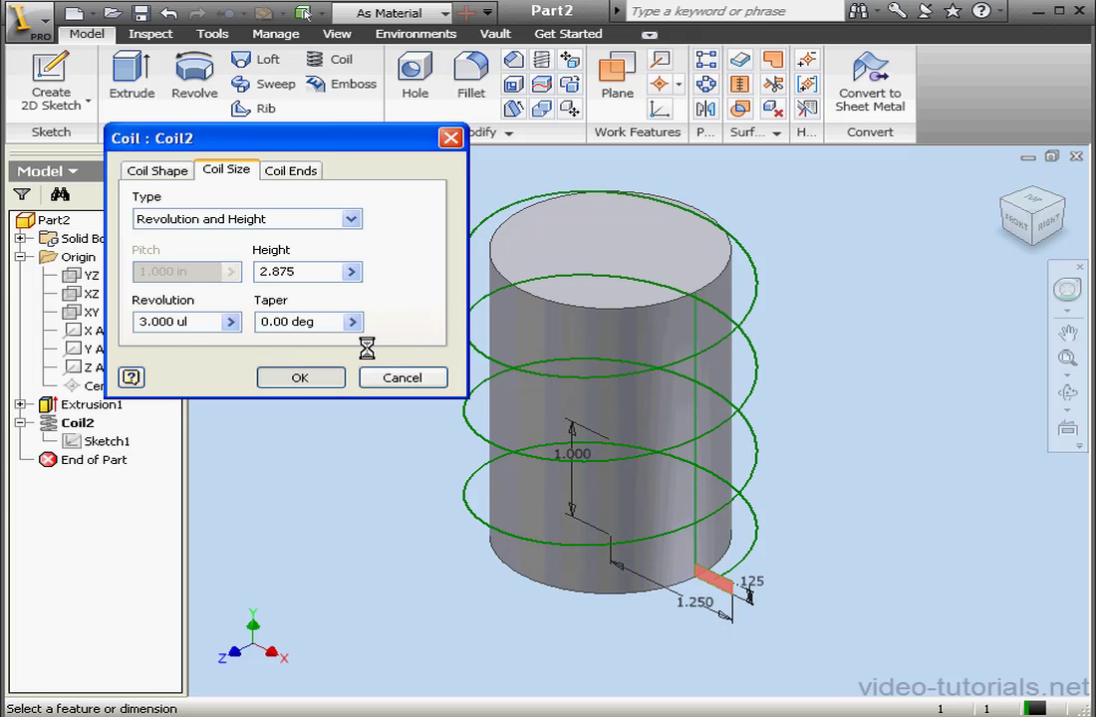
left_click(1067, 392)
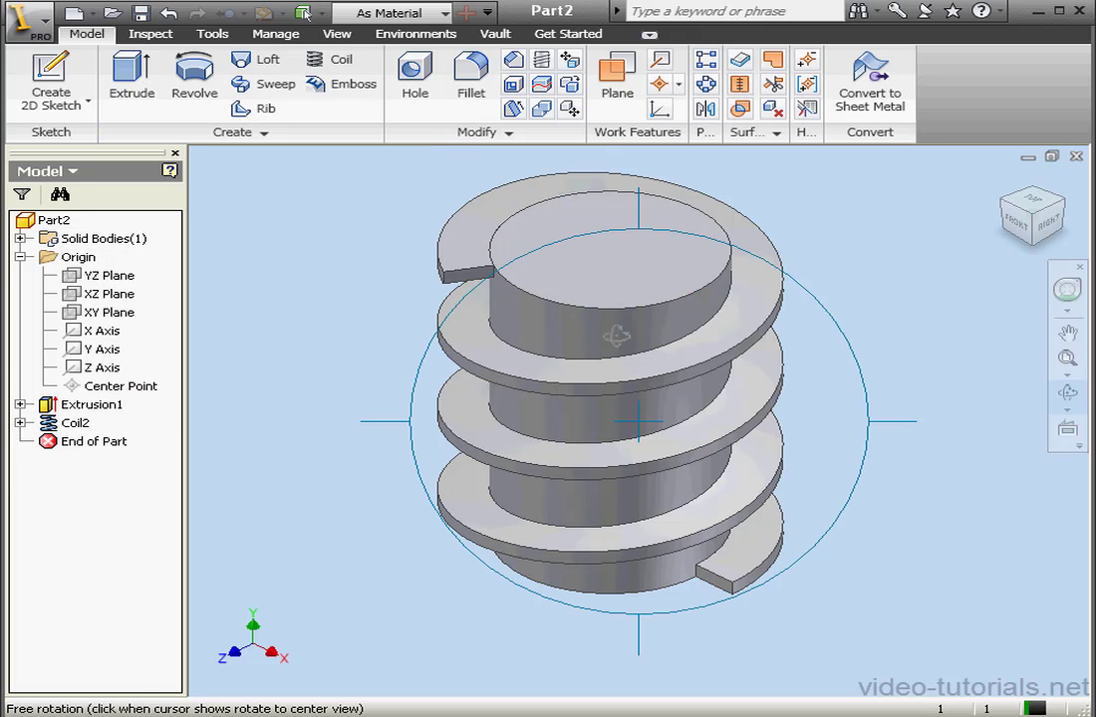
left_click_drag(619, 339, 633, 273)
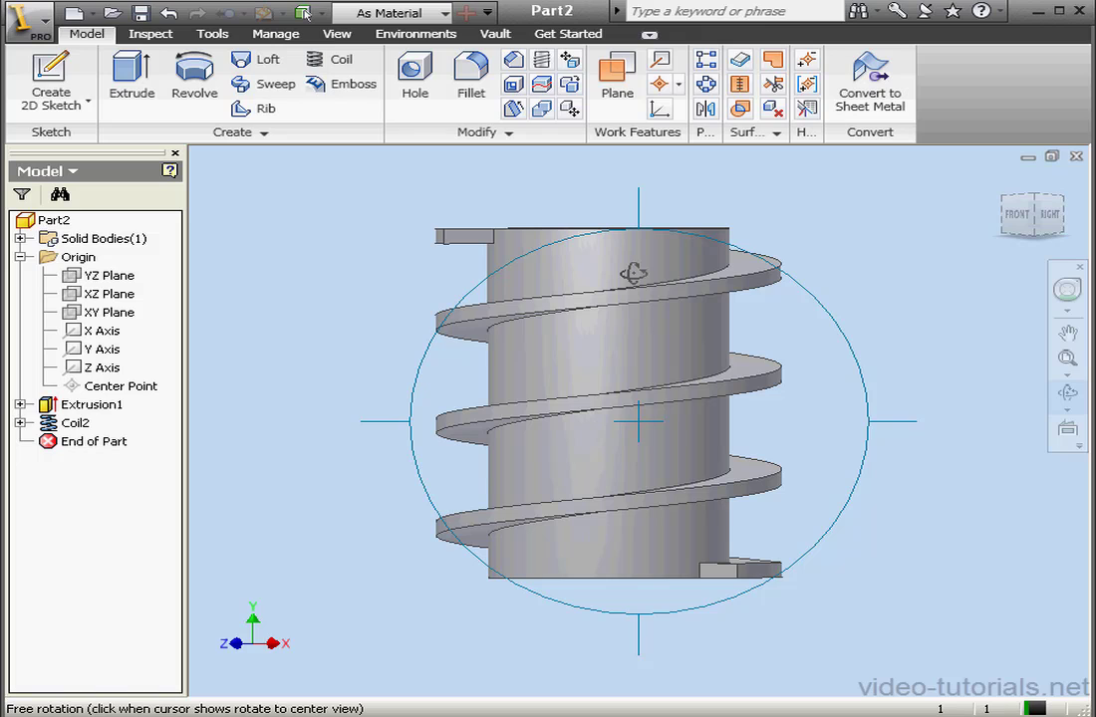